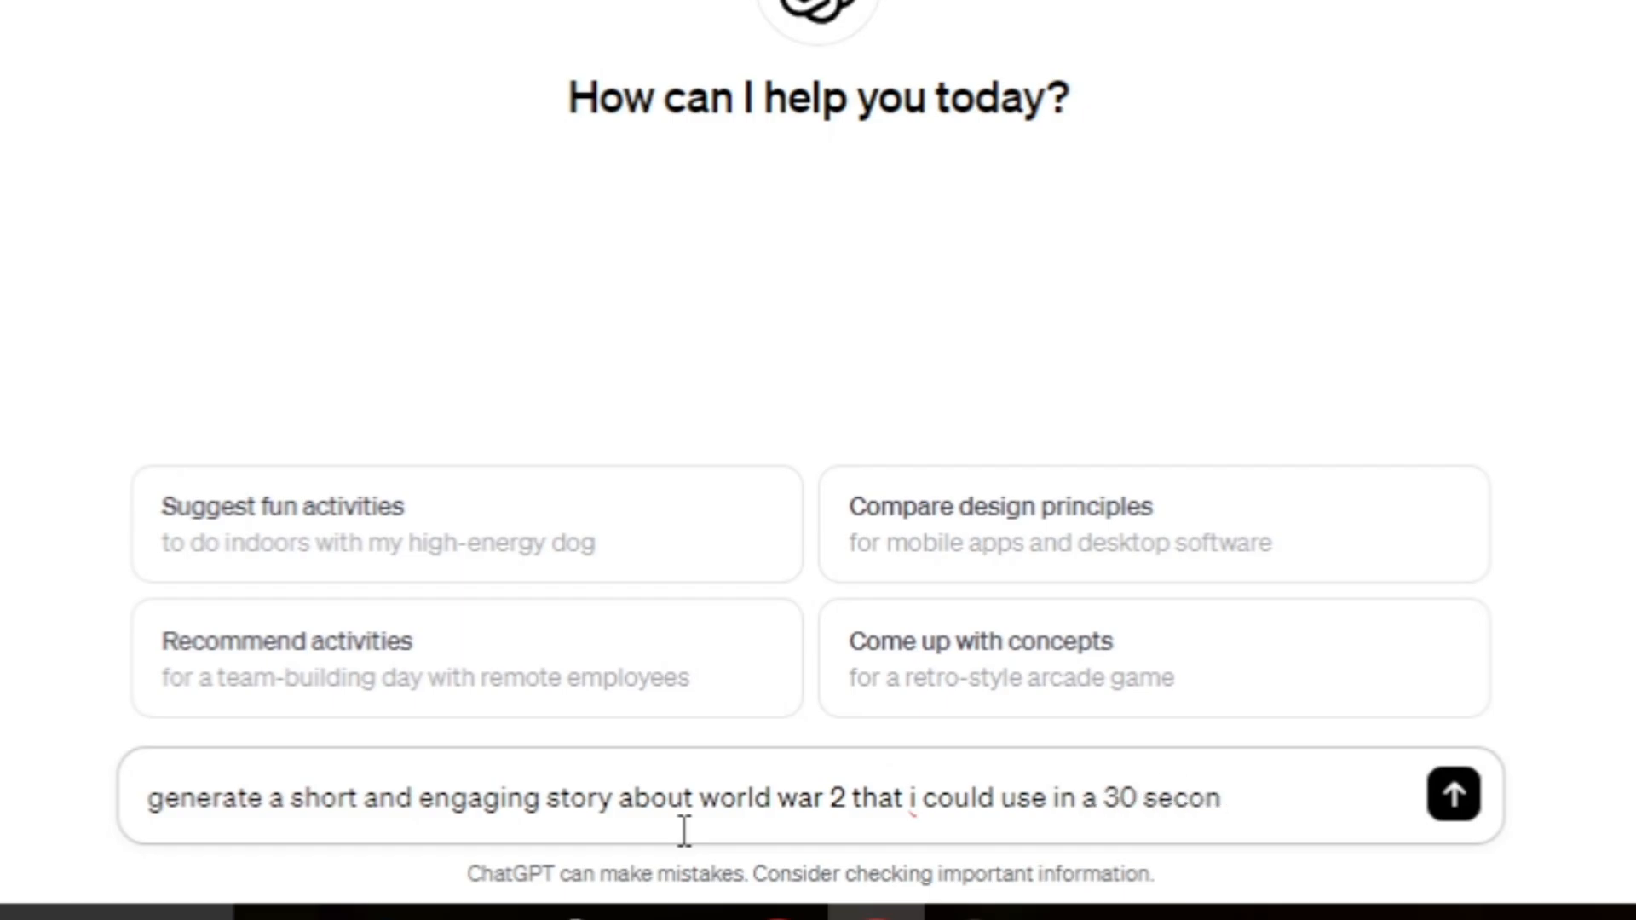
Ask ChatGPT for a short, engaging World War 2 story for 30-second short videos, plus a list of Leonardo AI text prompts for its visuals
{"action": "type", "text": "e short videos"}
{"action": "key", "text": "Return"}
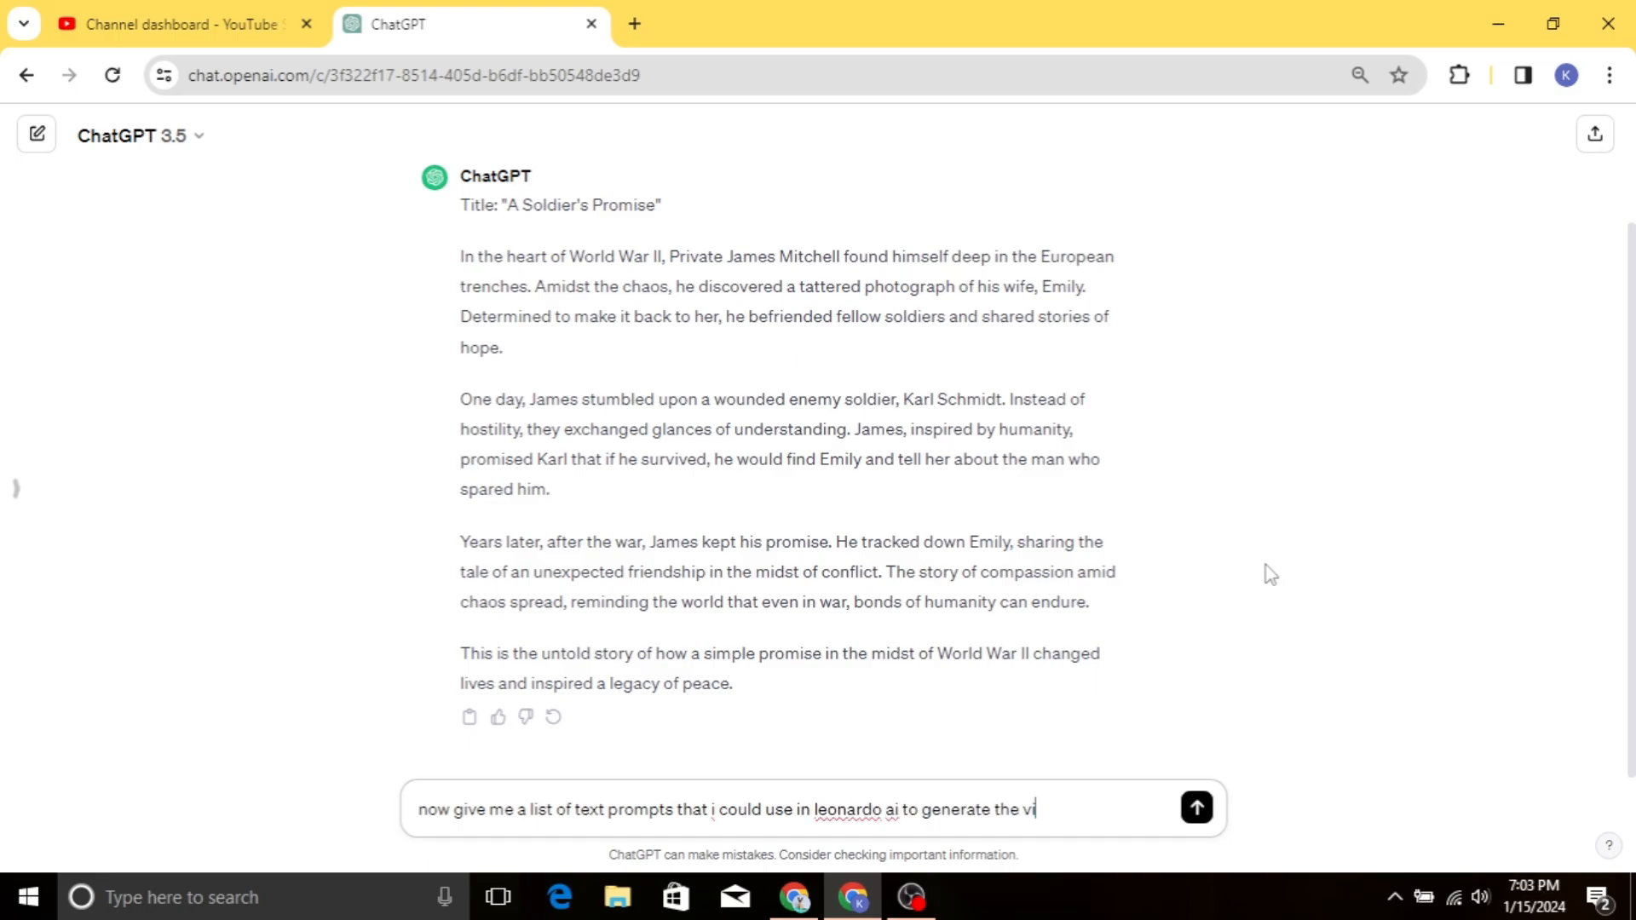
{"action": "type", "text": "suals"}
{"action": "key", "text": "Return"}
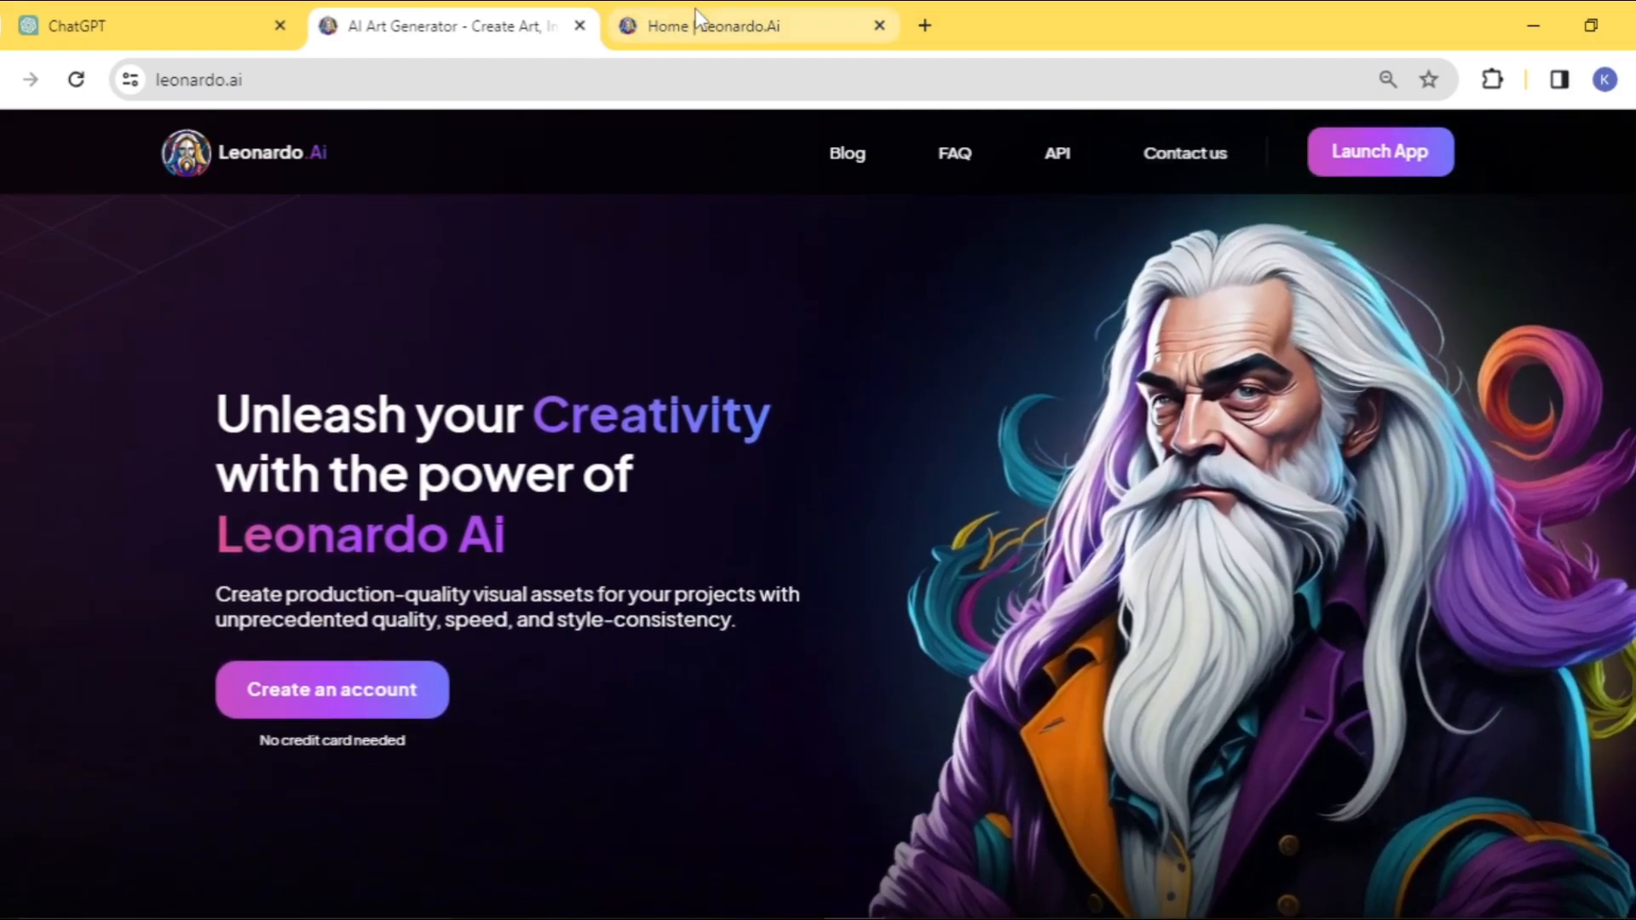
Switch to Leonardo.Ai's image generation and enter the first text prompt from ChatGPT, ending it with "hyper-realistic."
{"action": "left_click", "coordinate": [697, 19]}
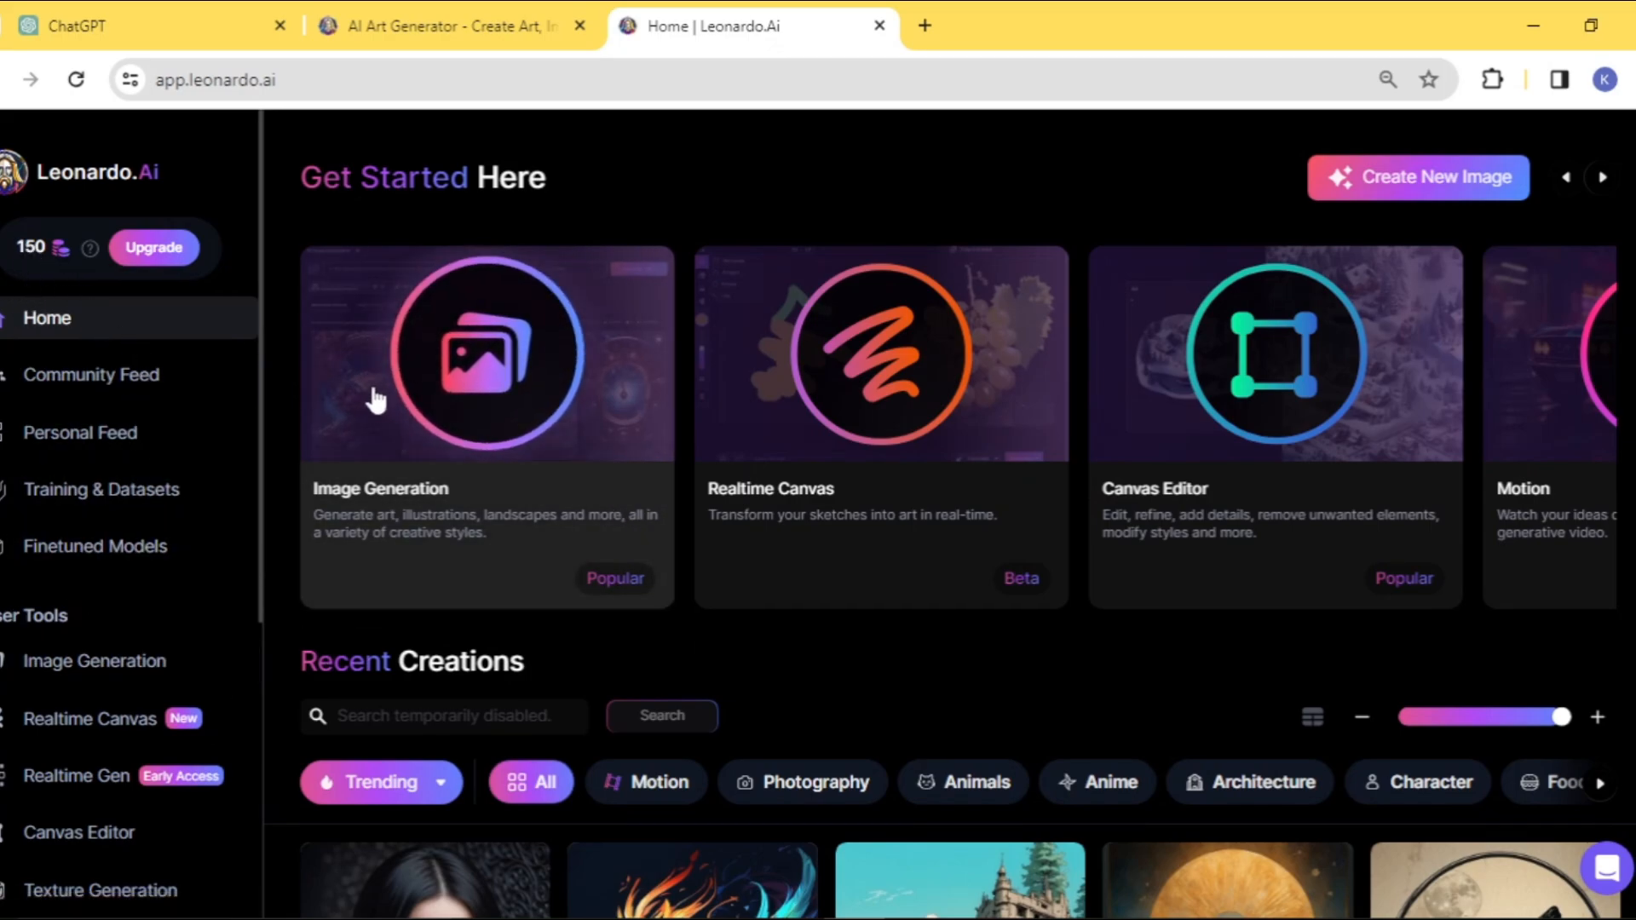
{"action": "left_click", "coordinate": [515, 539]}
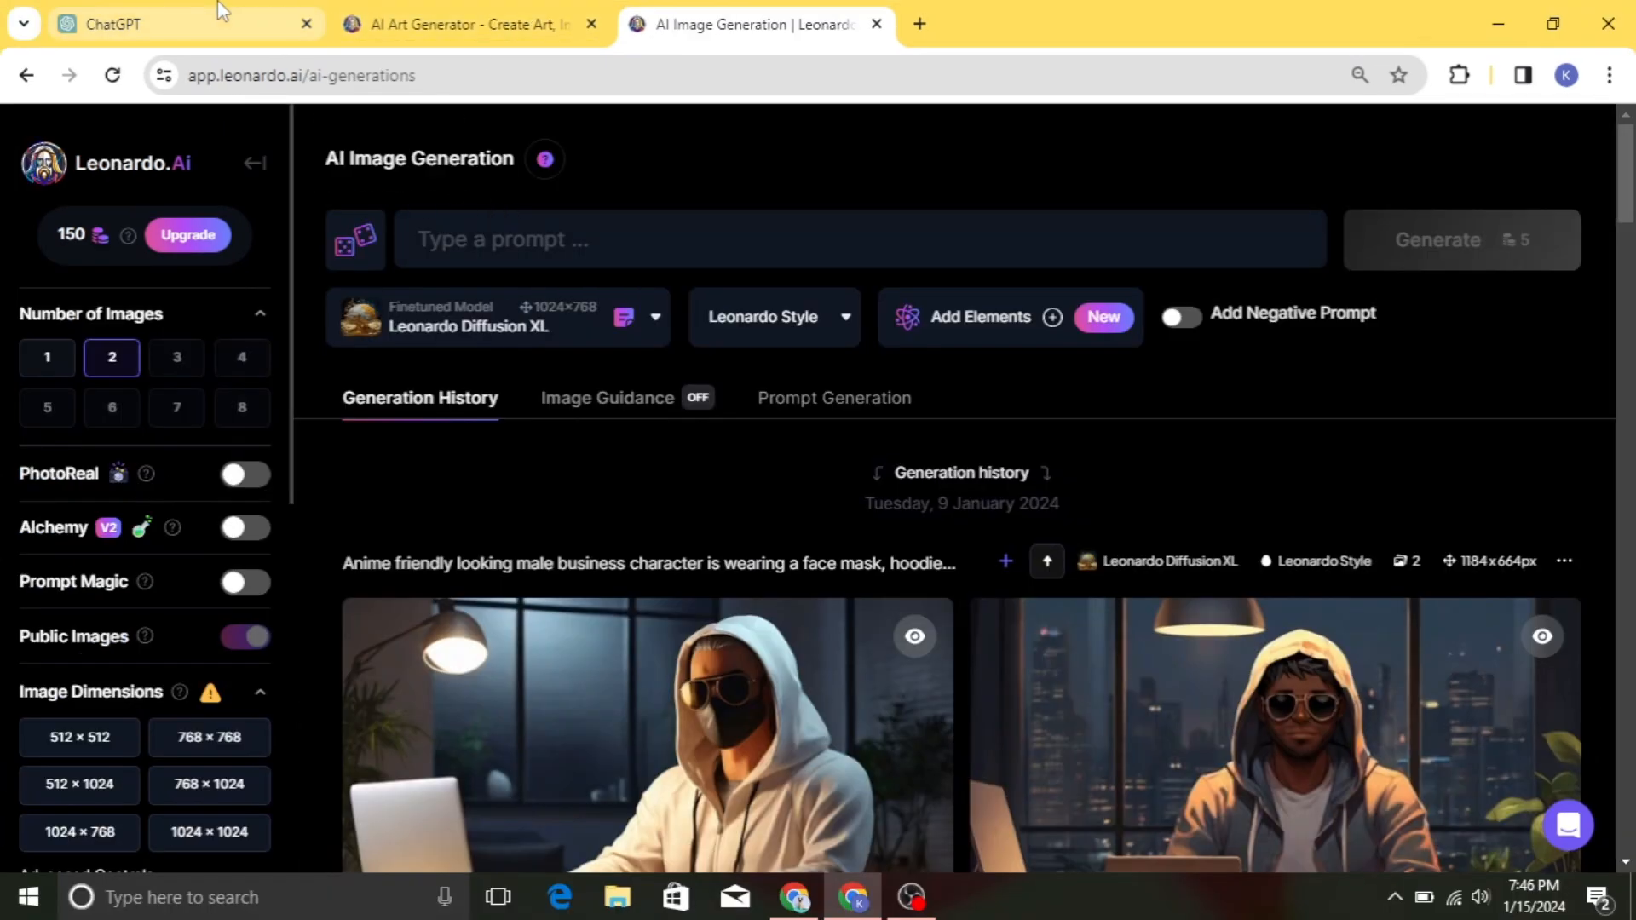
{"action": "left_click", "coordinate": [139, 19]}
{"action": "left_click_drag", "start_coordinate": [468, 376], "coordinate": [1044, 413]}
{"action": "key", "text": "ctrl+c"}
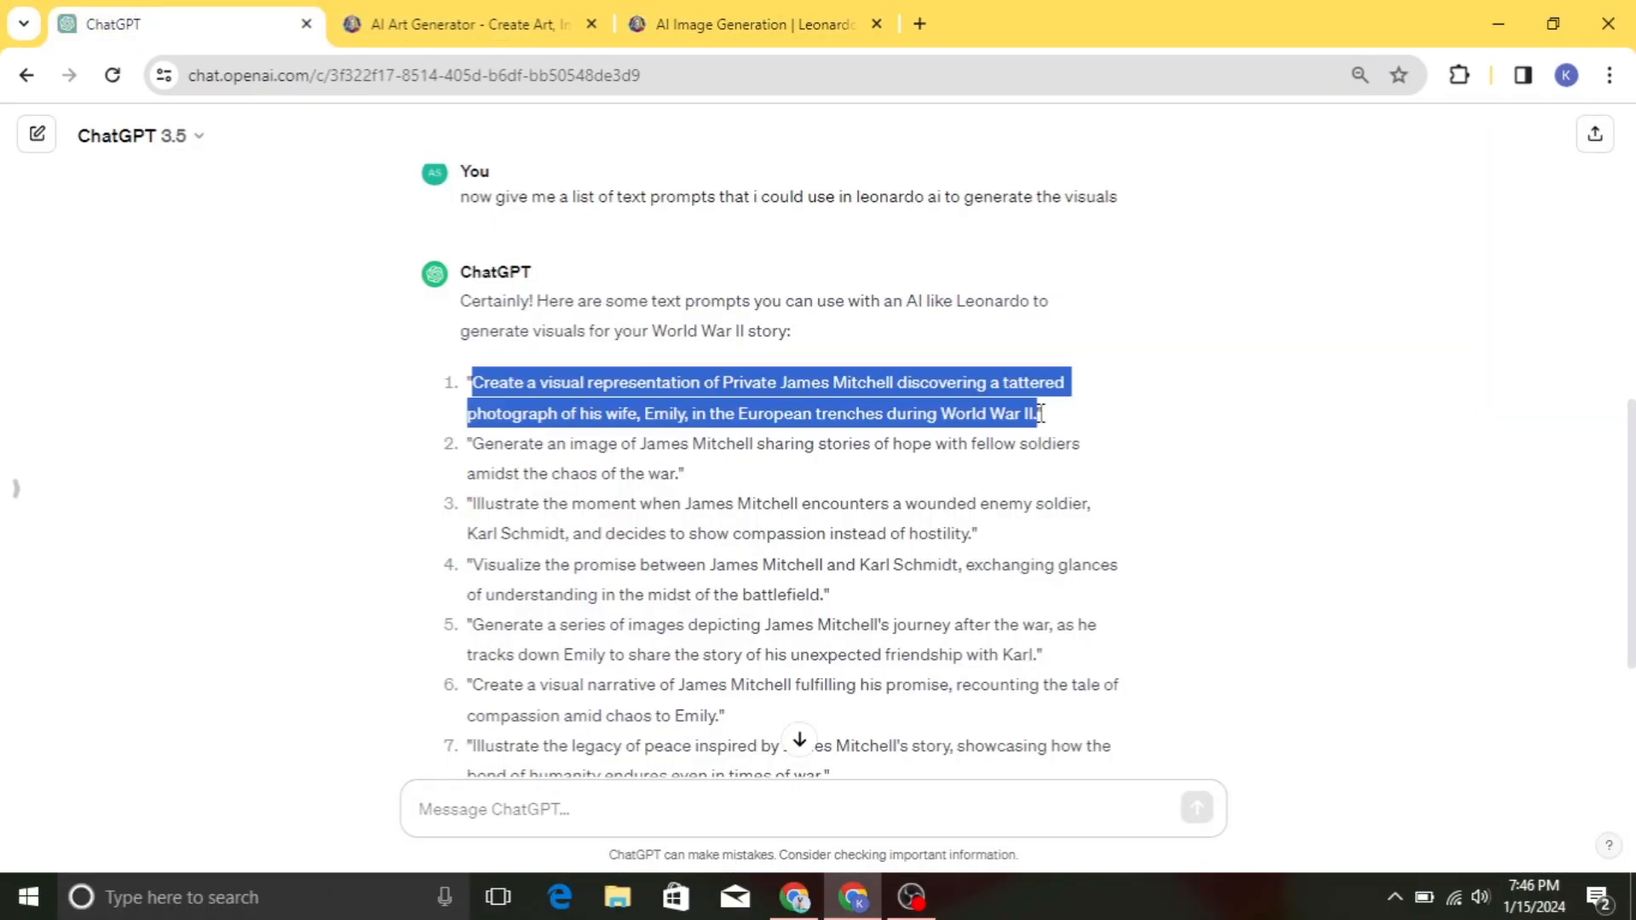
{"action": "left_click", "coordinate": [742, 24]}
{"action": "left_click", "coordinate": [716, 254]}
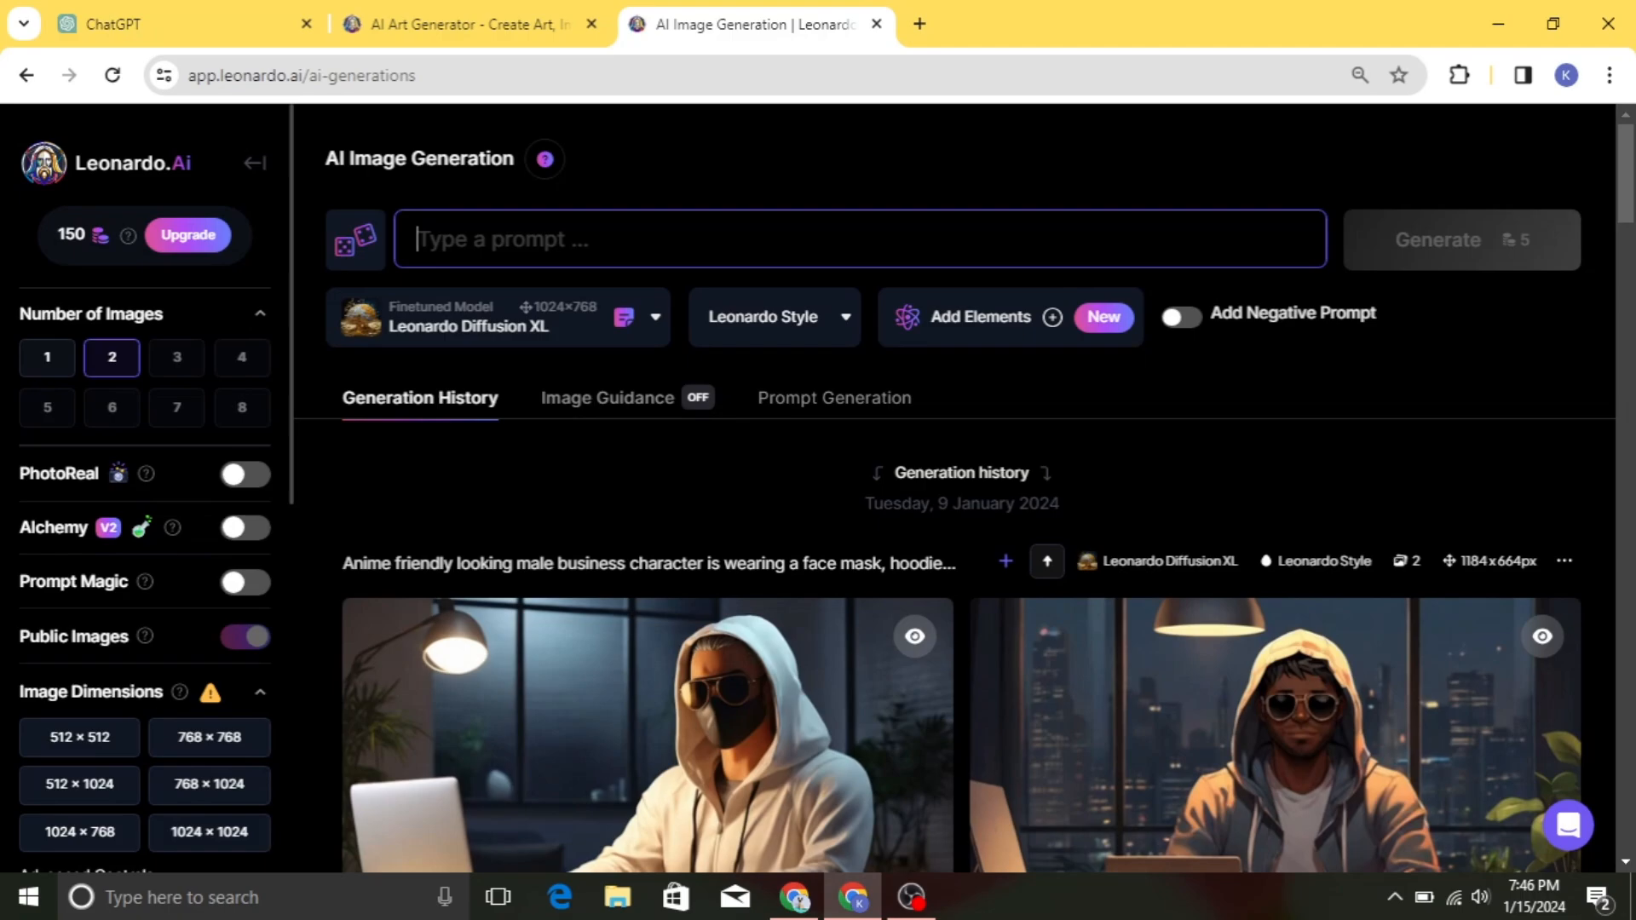
{"action": "key", "text": "ctrl+v"}
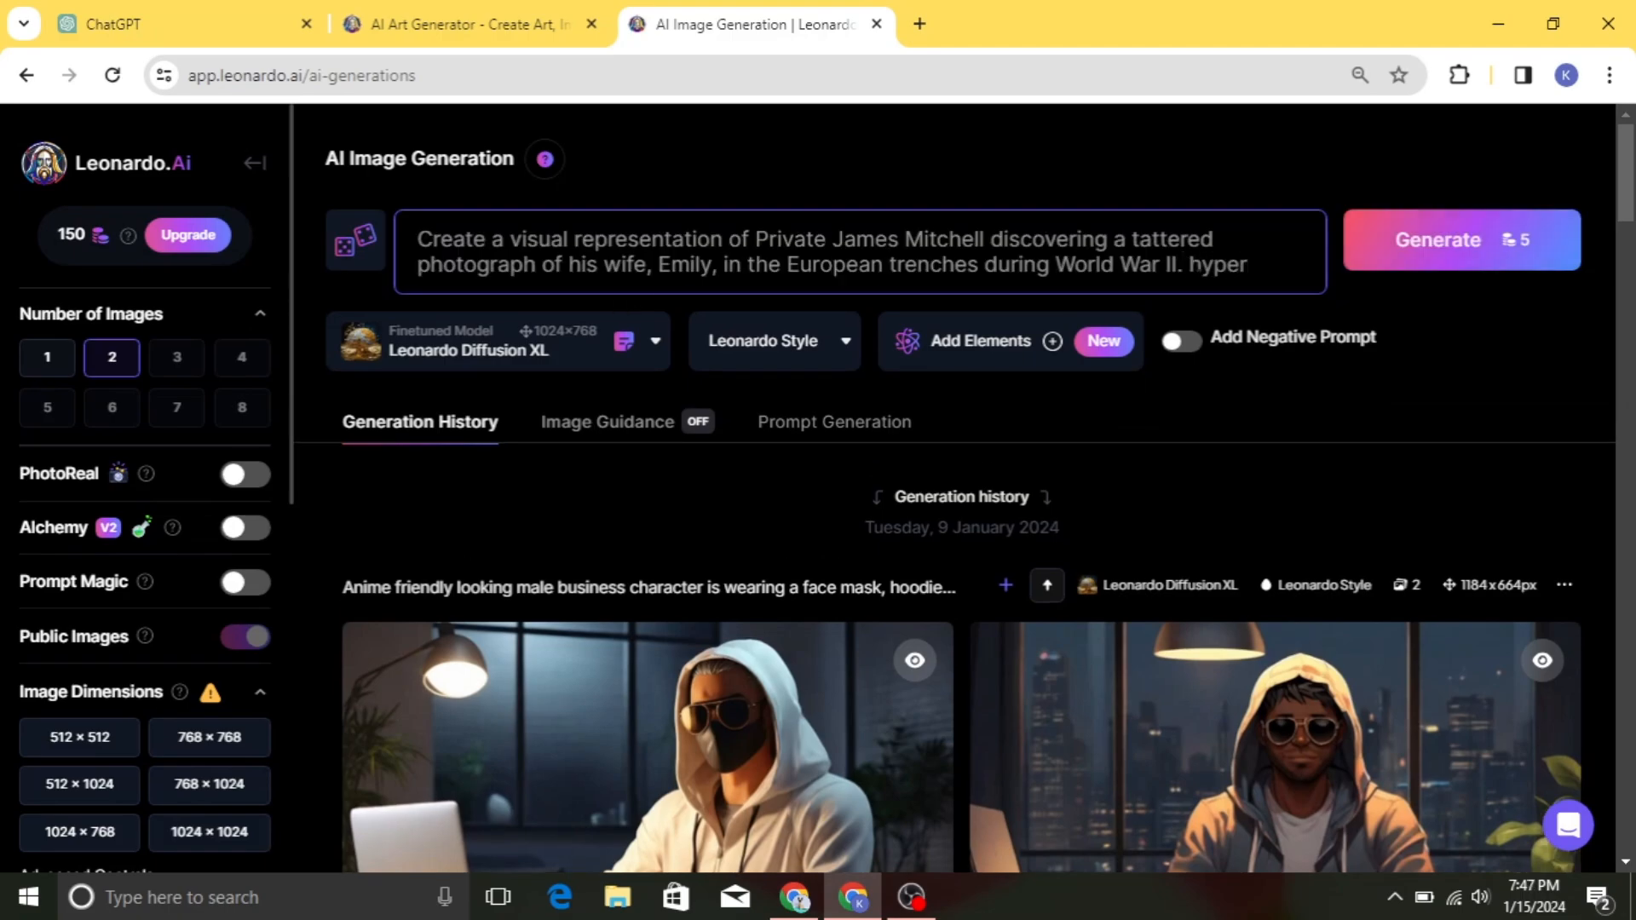
Set the image aspect ratio to 9:16 and generate the images for the first prompt
{"action": "scroll", "coordinate": [145, 511], "scroll_direction": "down", "scroll_amount": 4}
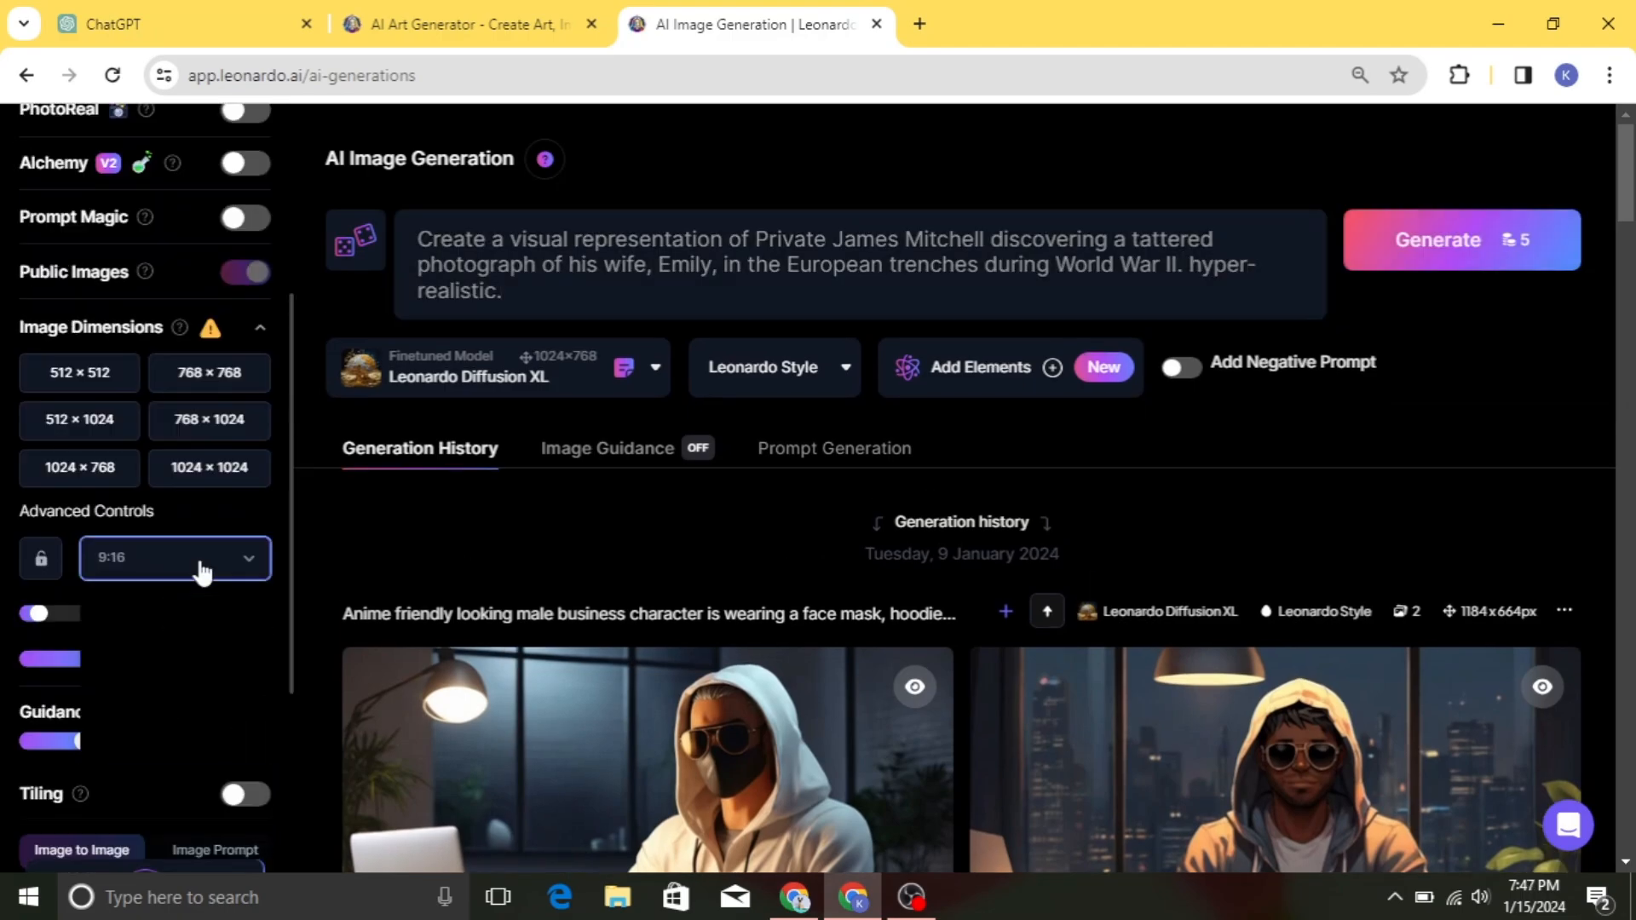
{"action": "left_click", "coordinate": [201, 566]}
{"action": "left_click", "coordinate": [80, 743]}
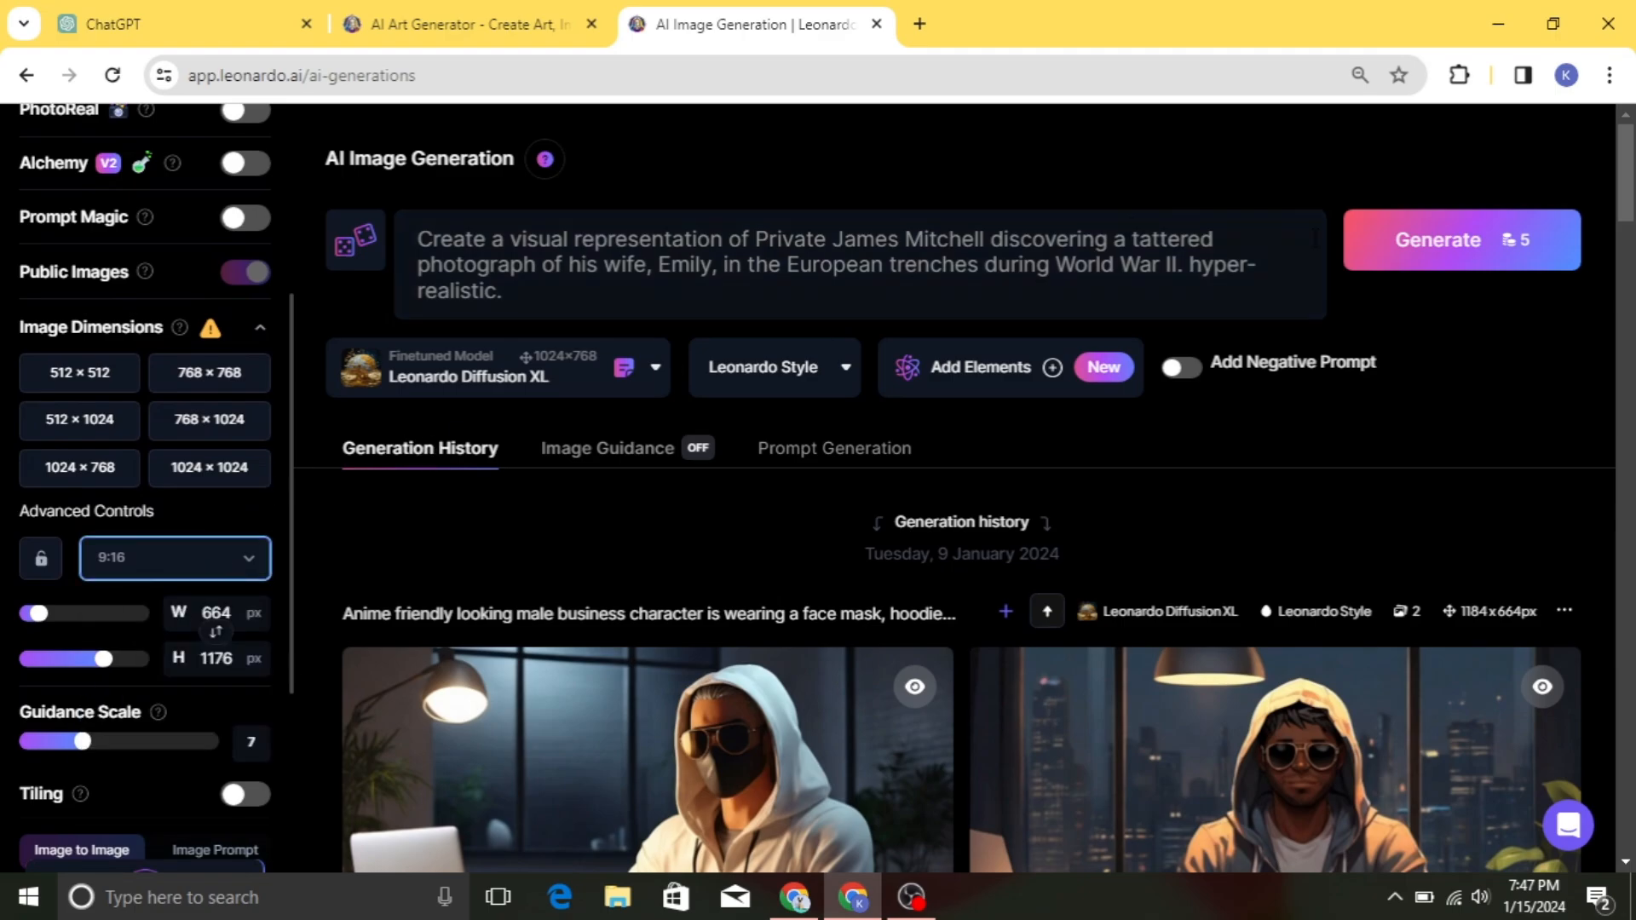
{"action": "left_click", "coordinate": [847, 368]}
{"action": "left_click", "coordinate": [847, 367]}
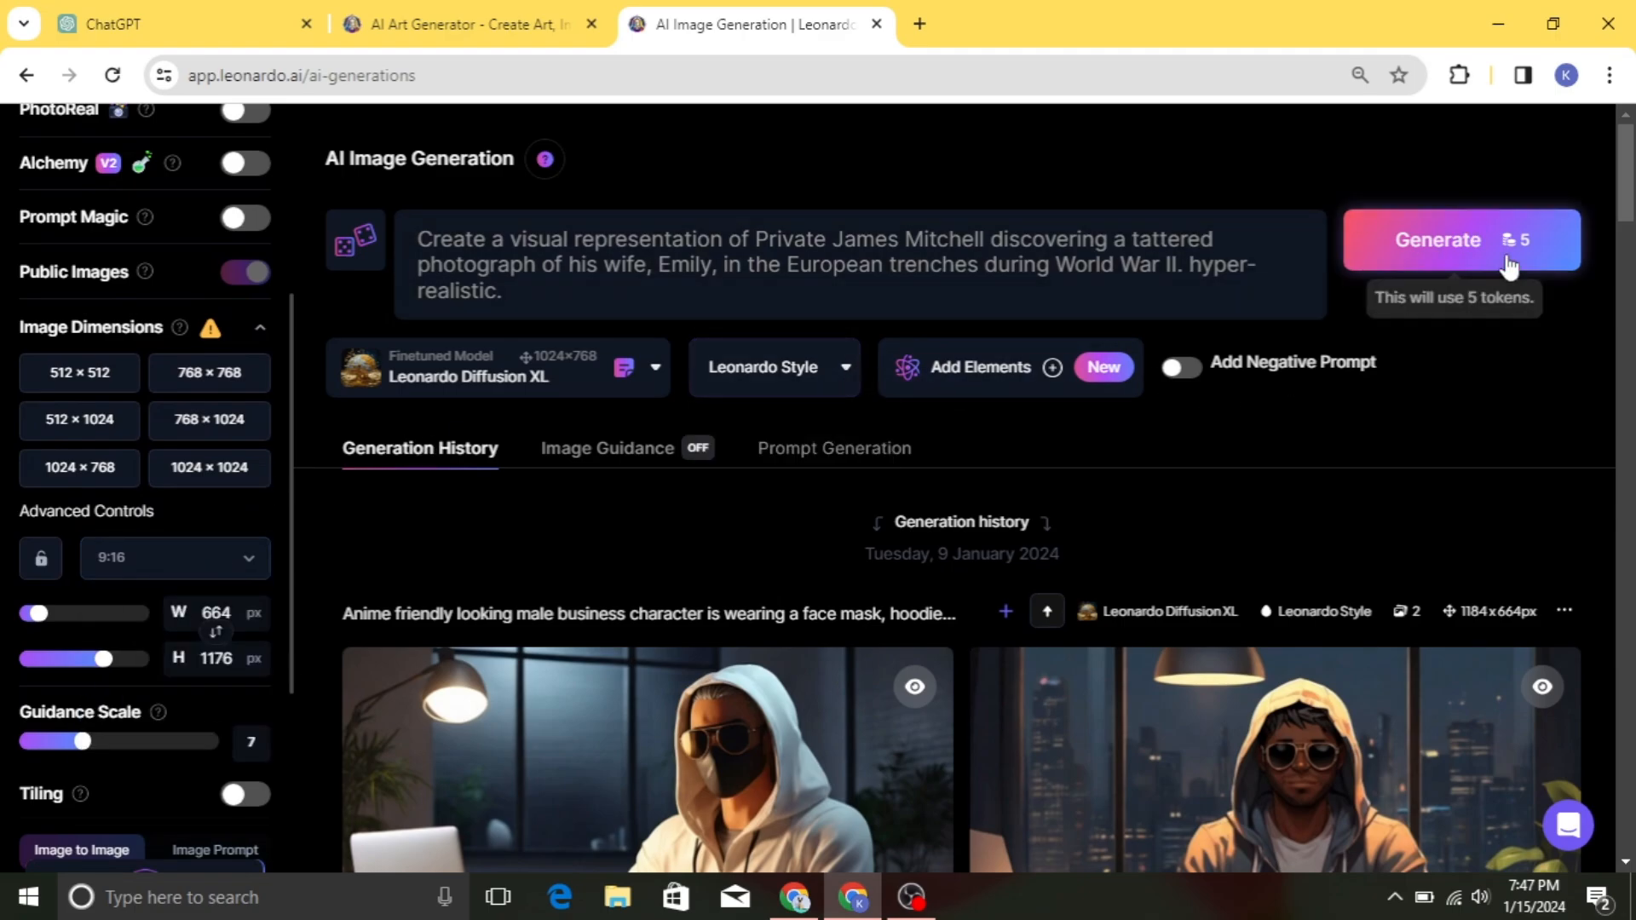
{"action": "left_click", "coordinate": [1509, 256]}
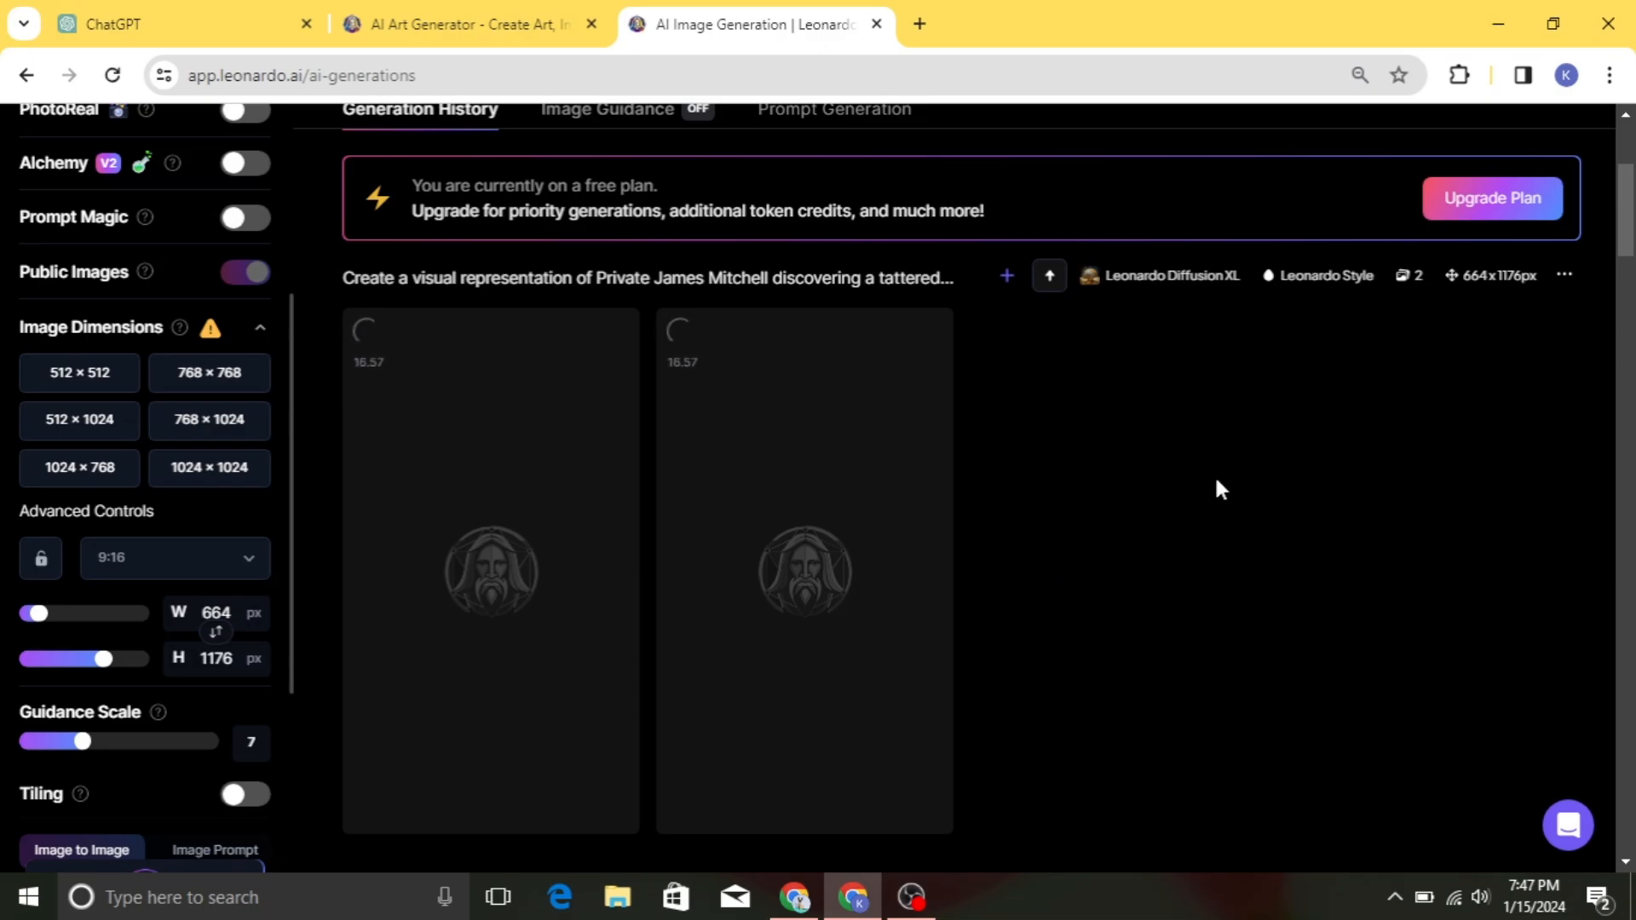
Examine the first generated soldier image at full size and close the view
{"action": "left_click", "coordinate": [537, 576]}
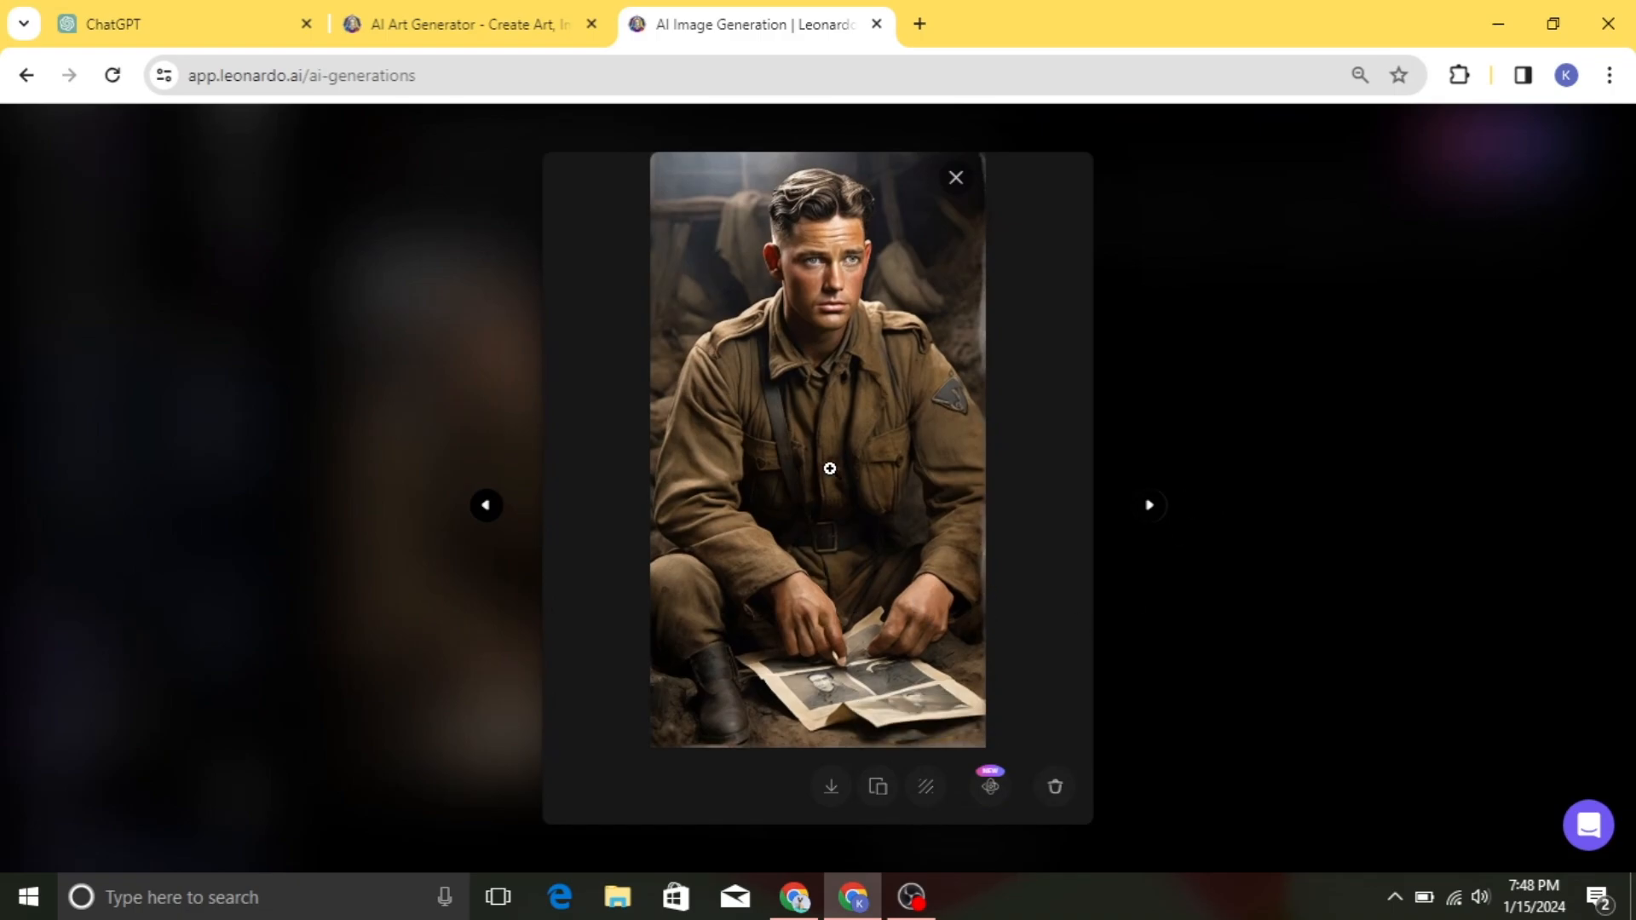
{"action": "left_click", "coordinate": [867, 259]}
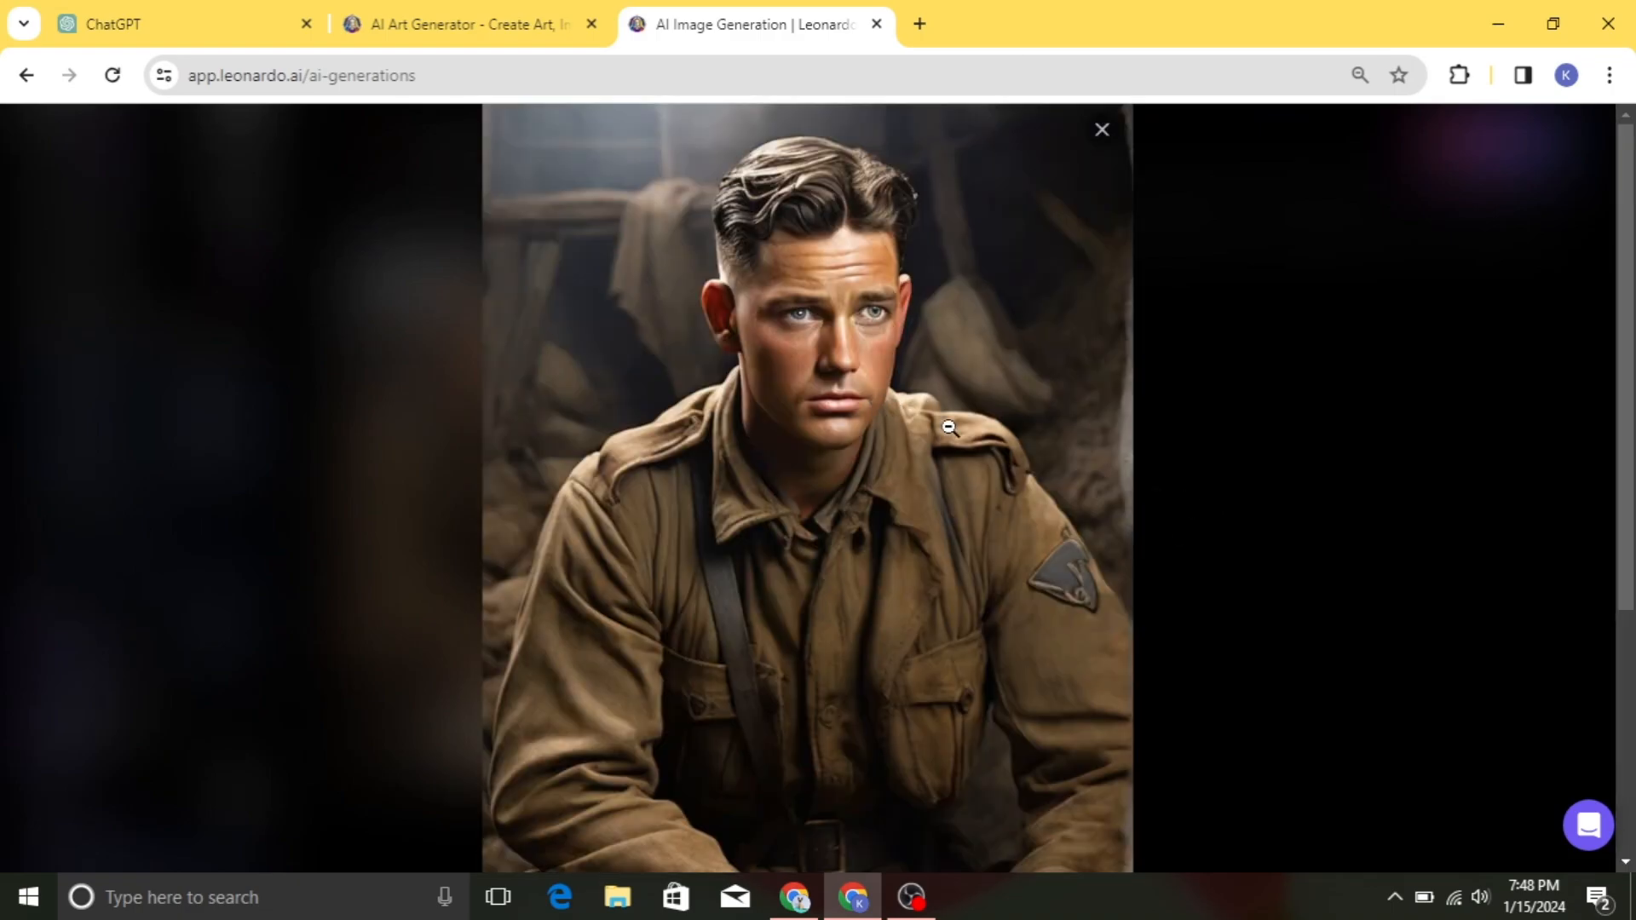
{"action": "left_click", "coordinate": [1102, 133]}
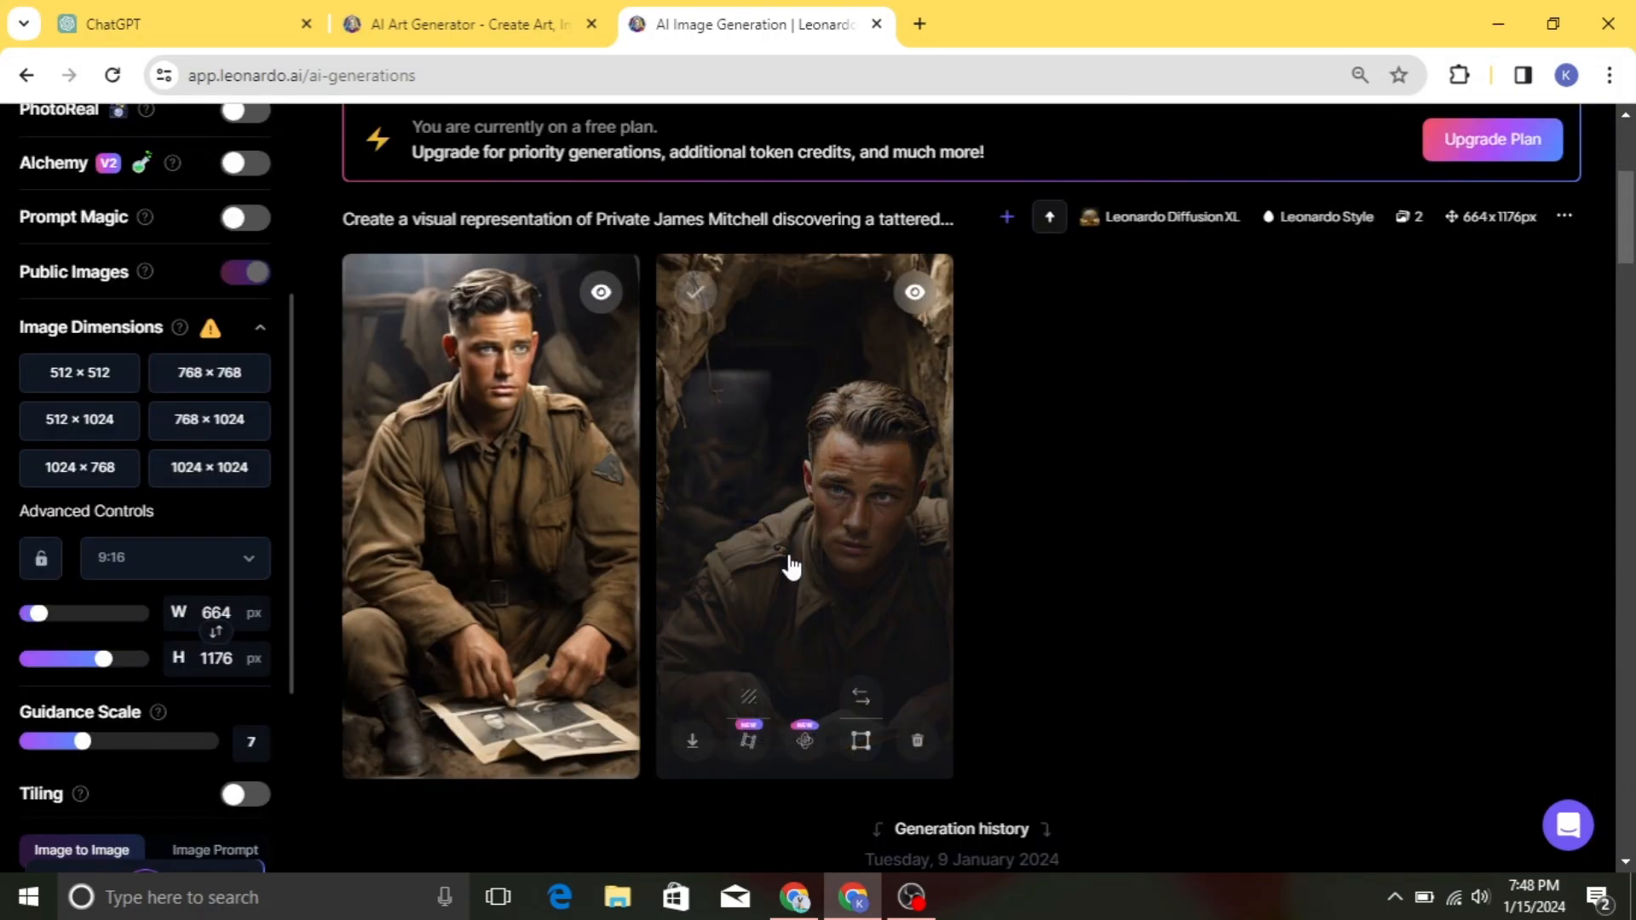
Replace the prompt with ChatGPT's second one about sharing stories of hope with fellow soldiers, keeping "hyper-realistic.", and generate the images
{"action": "scroll", "coordinate": [1240, 784], "scroll_direction": "up", "scroll_amount": 5}
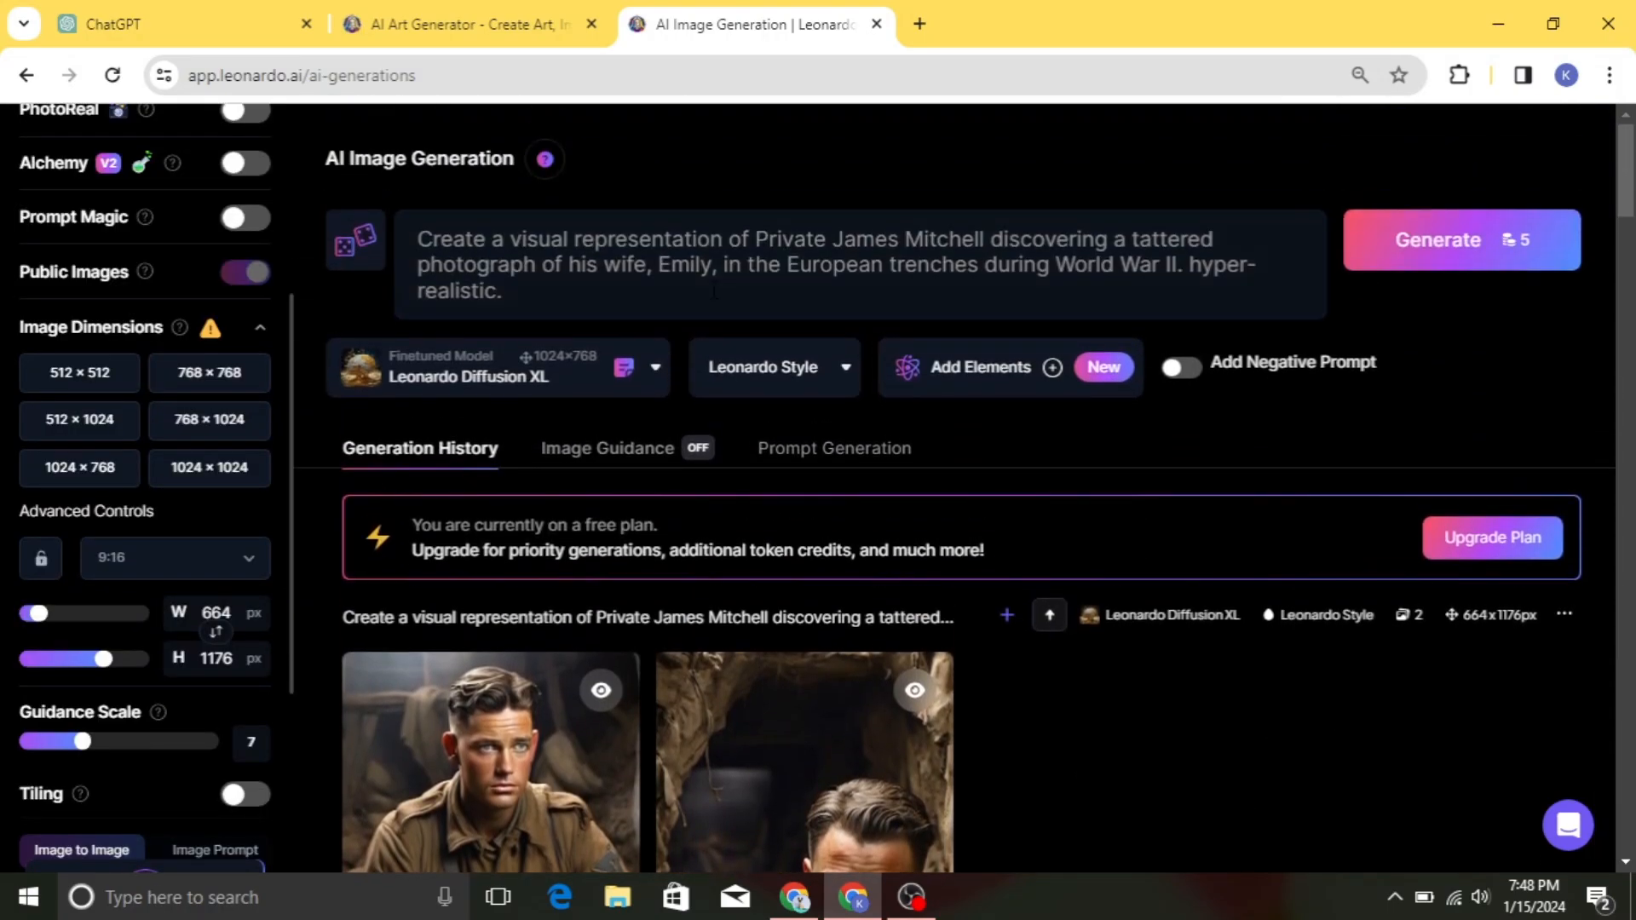
{"action": "left_click", "coordinate": [205, 24]}
{"action": "left_click", "coordinate": [750, 24]}
{"action": "type", "text": "\"Generate an image of James Mitchell sharing stories of hope with fellow soldiers amidst the chaos of the war."}
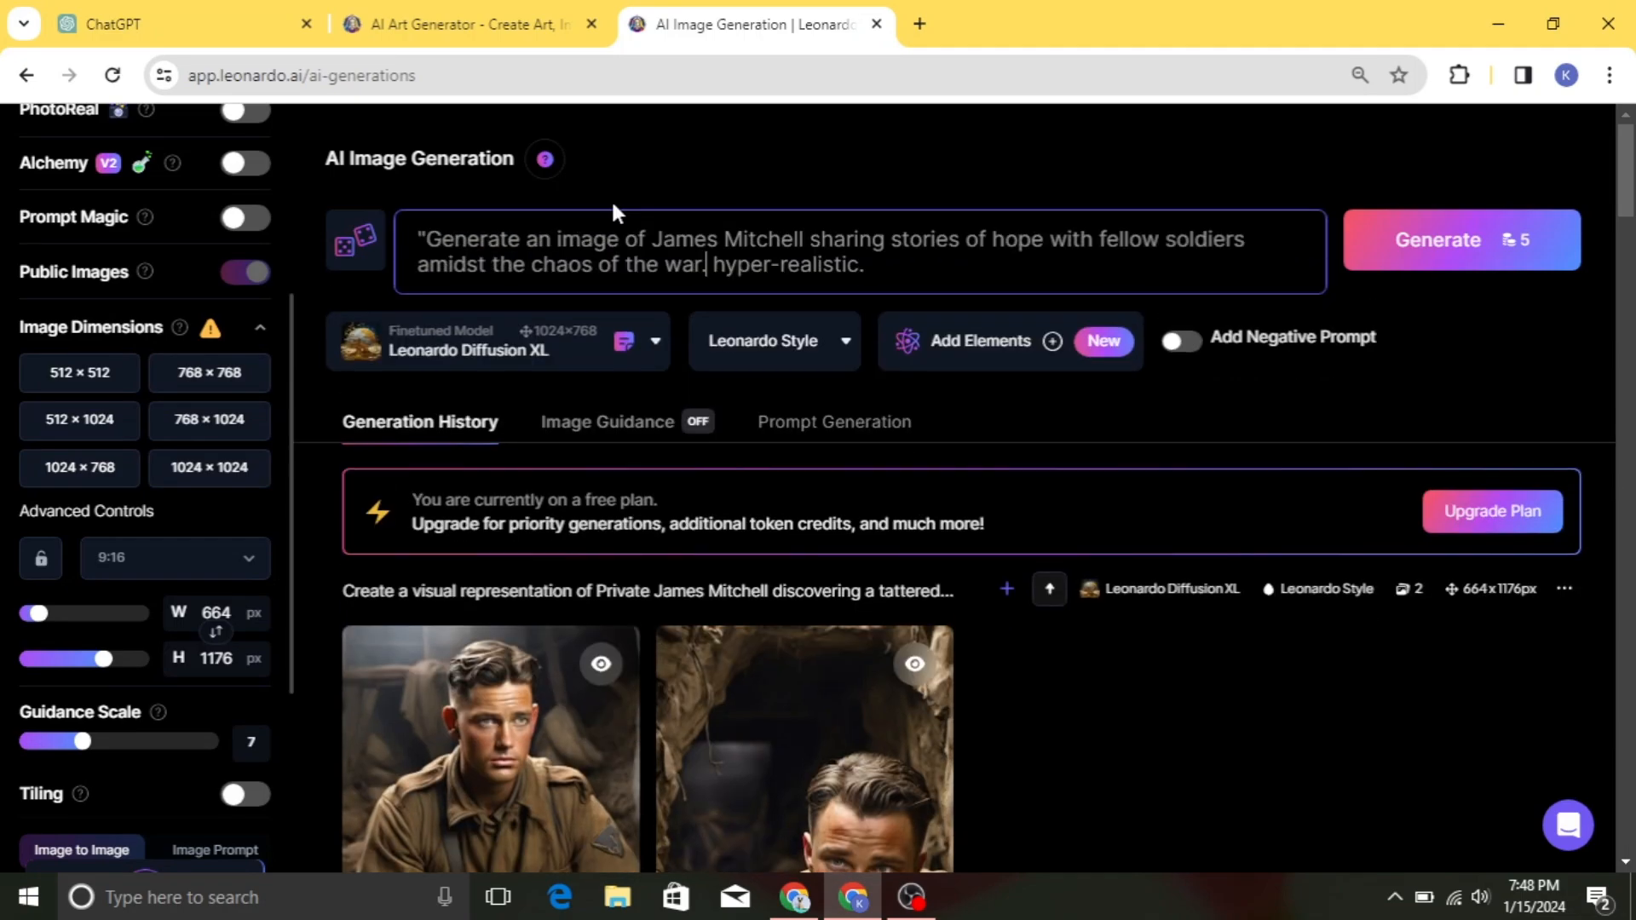
{"action": "left_click", "coordinate": [1472, 266]}
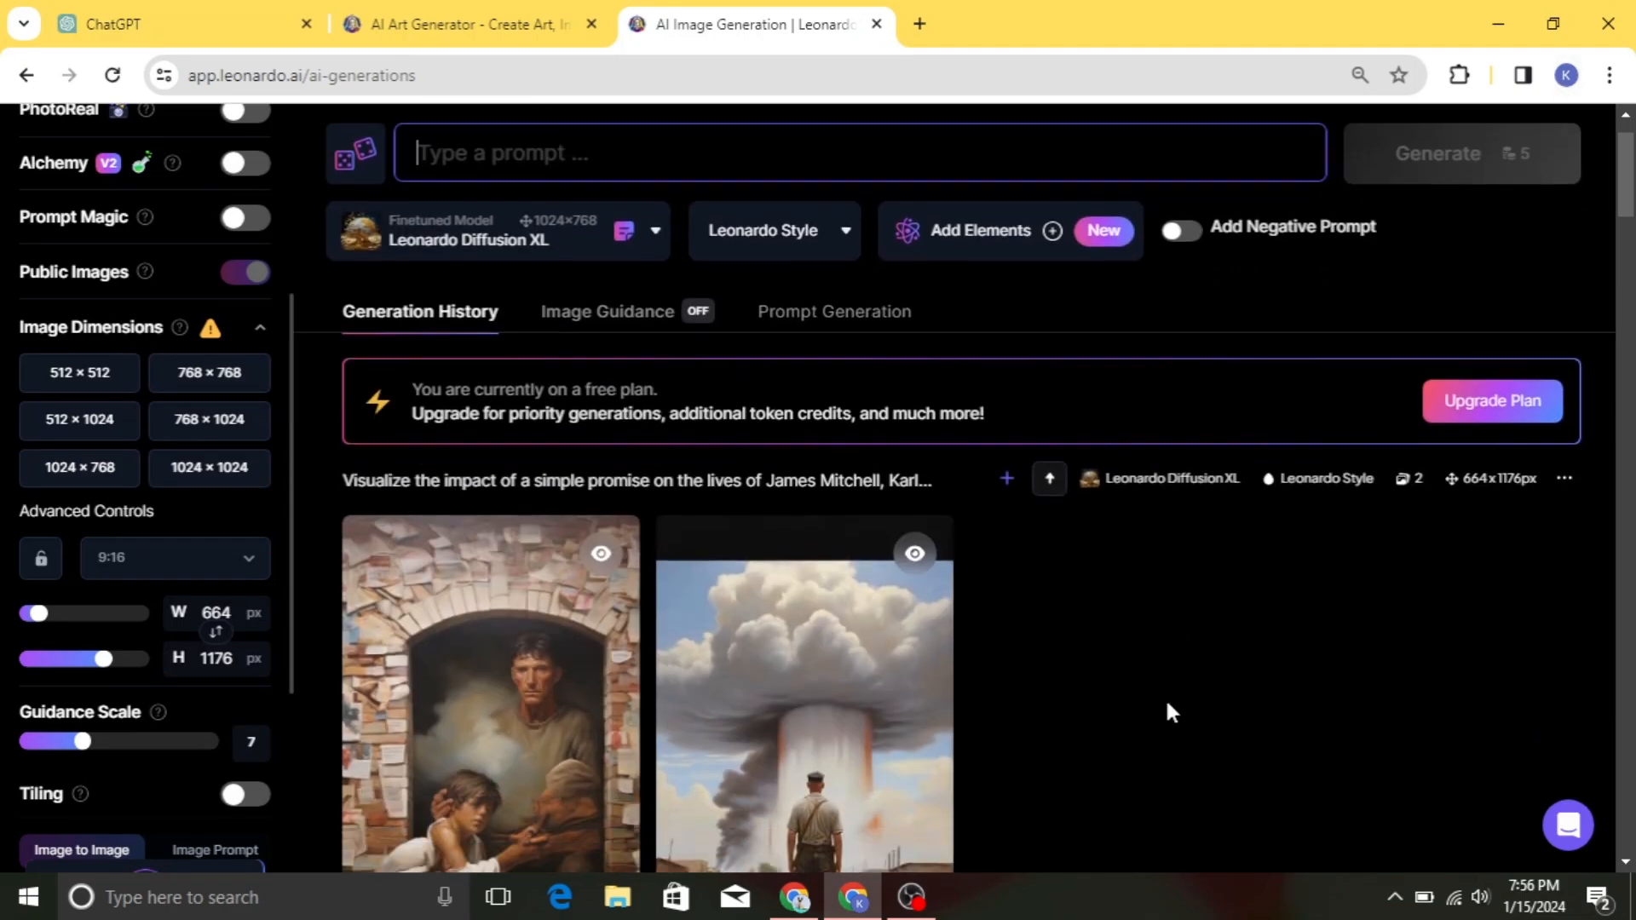
Look through the images generated from all prompts and open the one of the man facing the mushroom cloud
{"action": "scroll", "coordinate": [1164, 698], "scroll_direction": "down", "scroll_amount": 8}
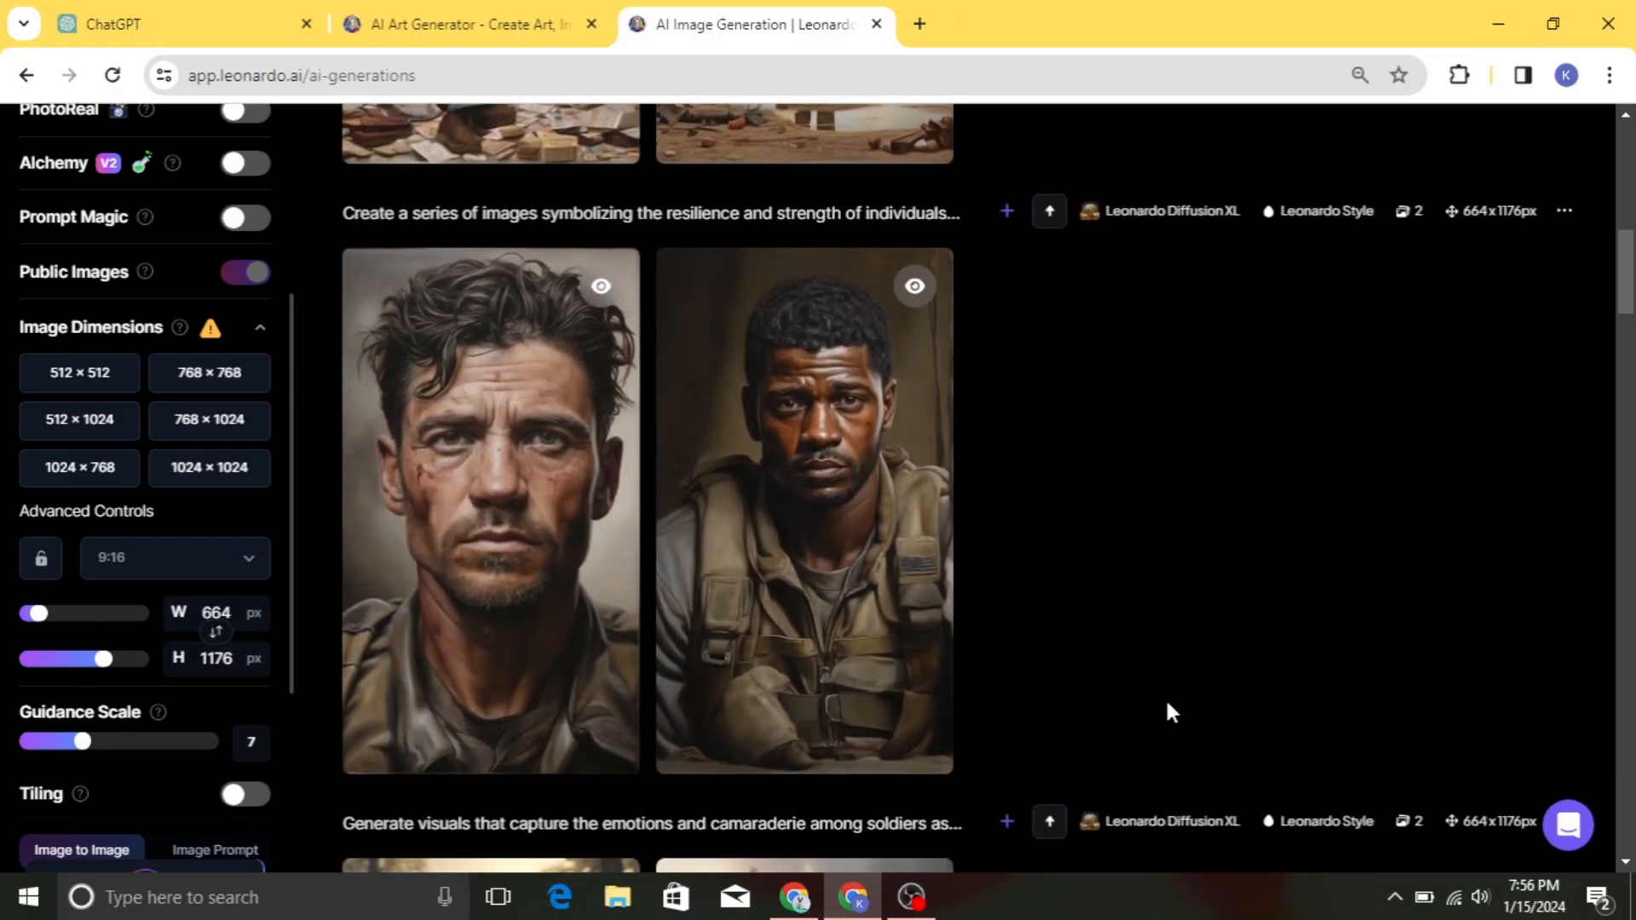
{"action": "scroll", "coordinate": [1166, 698], "scroll_direction": "up", "scroll_amount": 10}
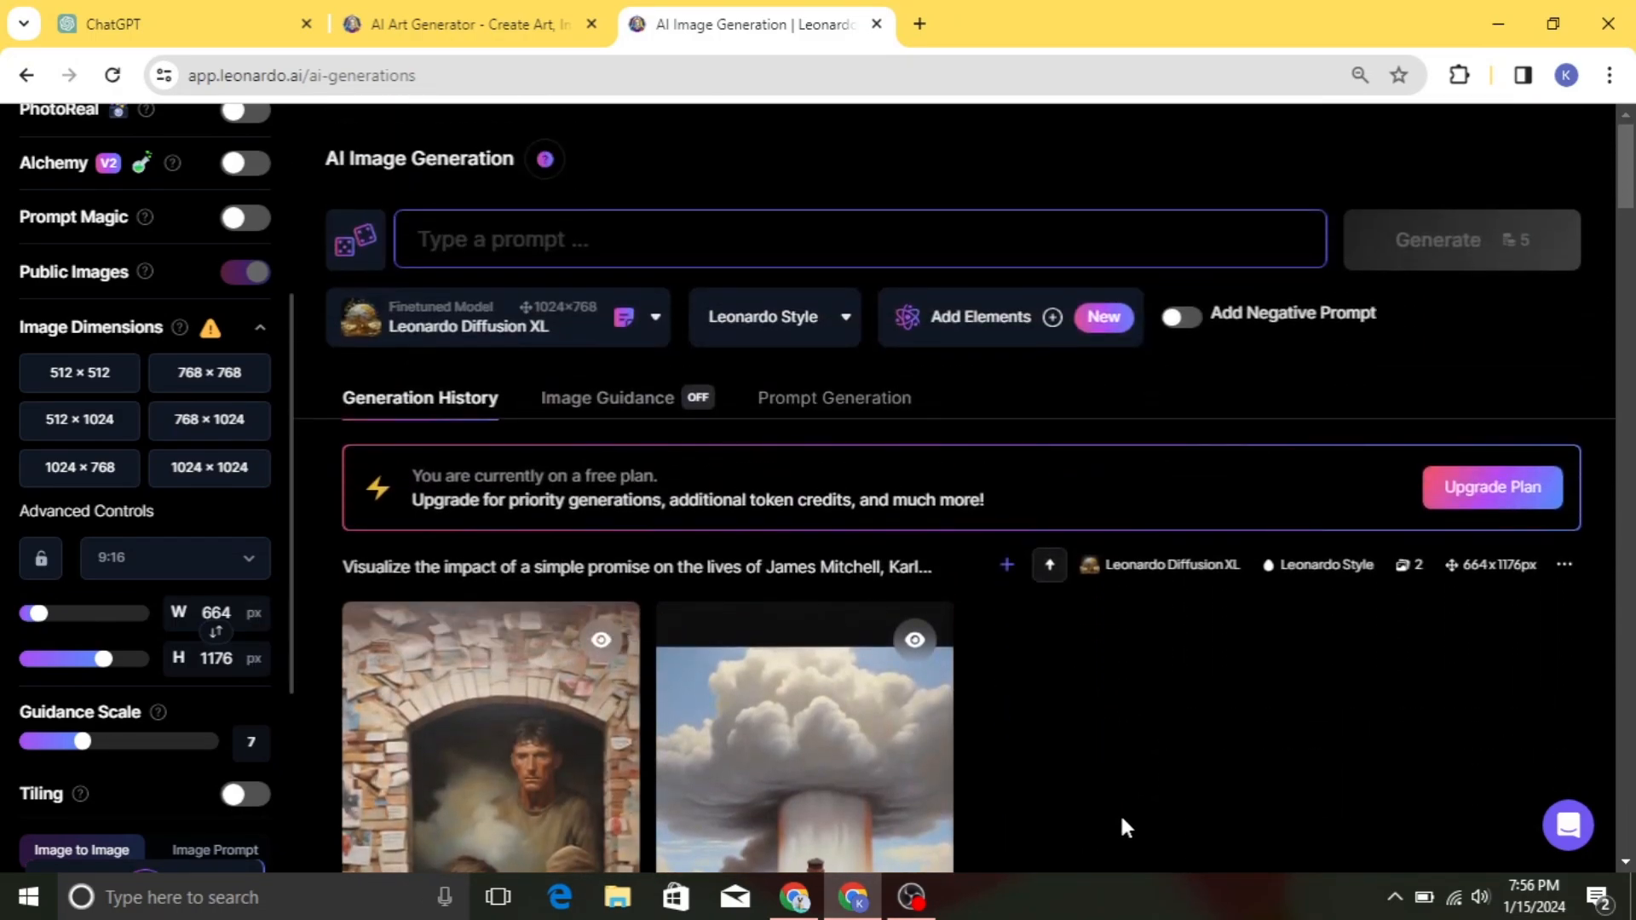
{"action": "scroll", "coordinate": [1120, 813], "scroll_direction": "down", "scroll_amount": 3}
{"action": "mouse_move", "coordinate": [839, 632]}
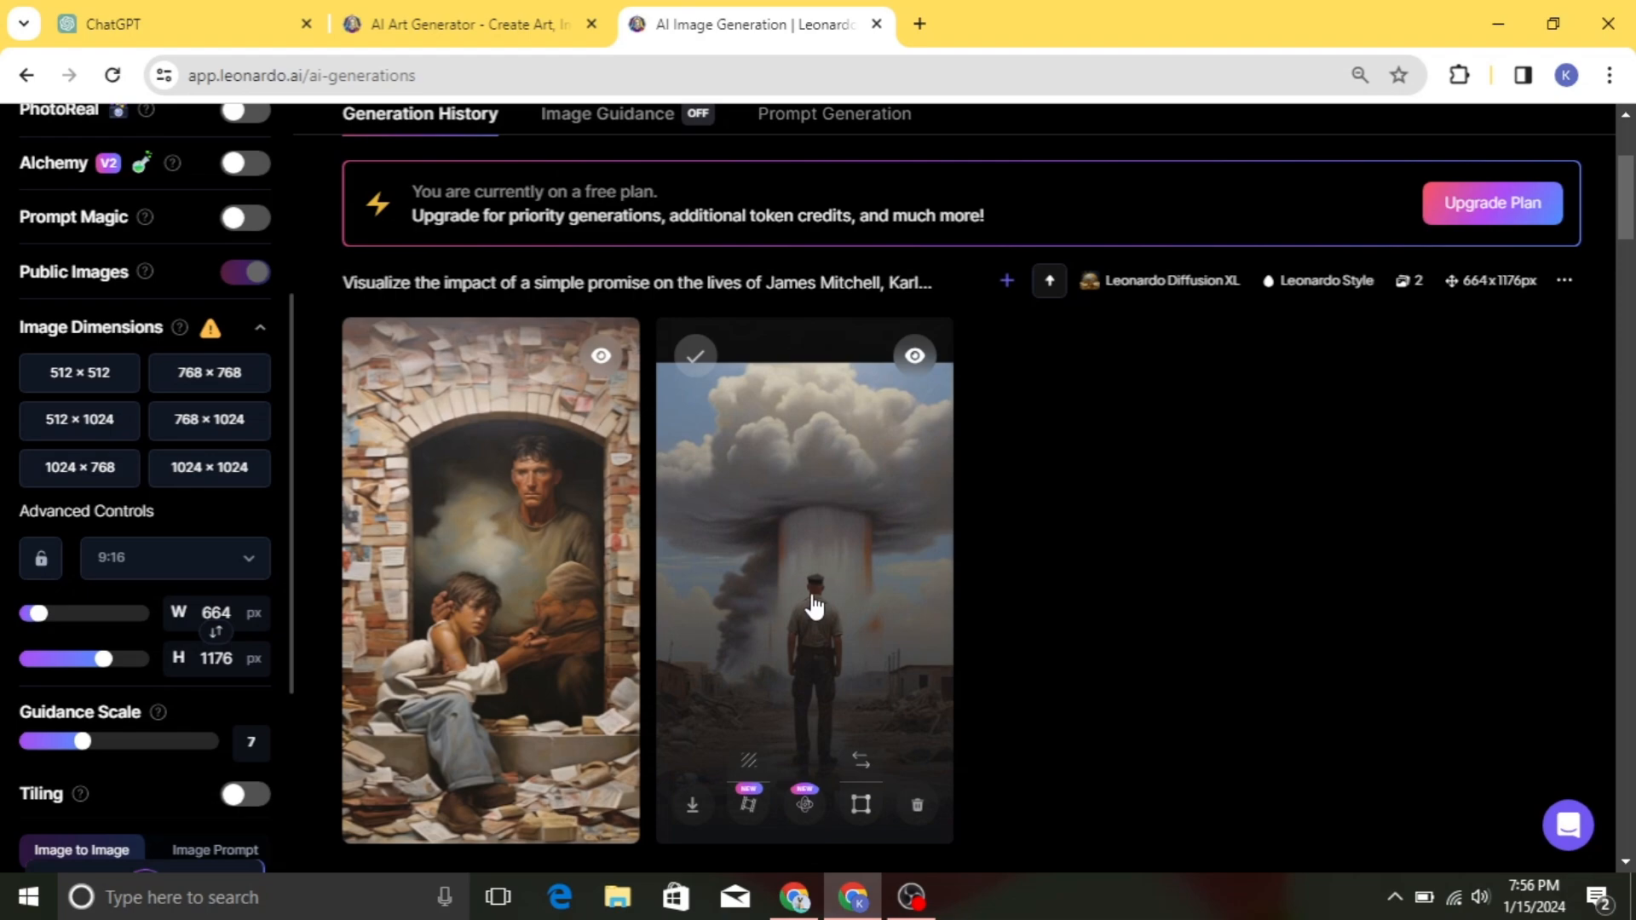
{"action": "left_click", "coordinate": [814, 607]}
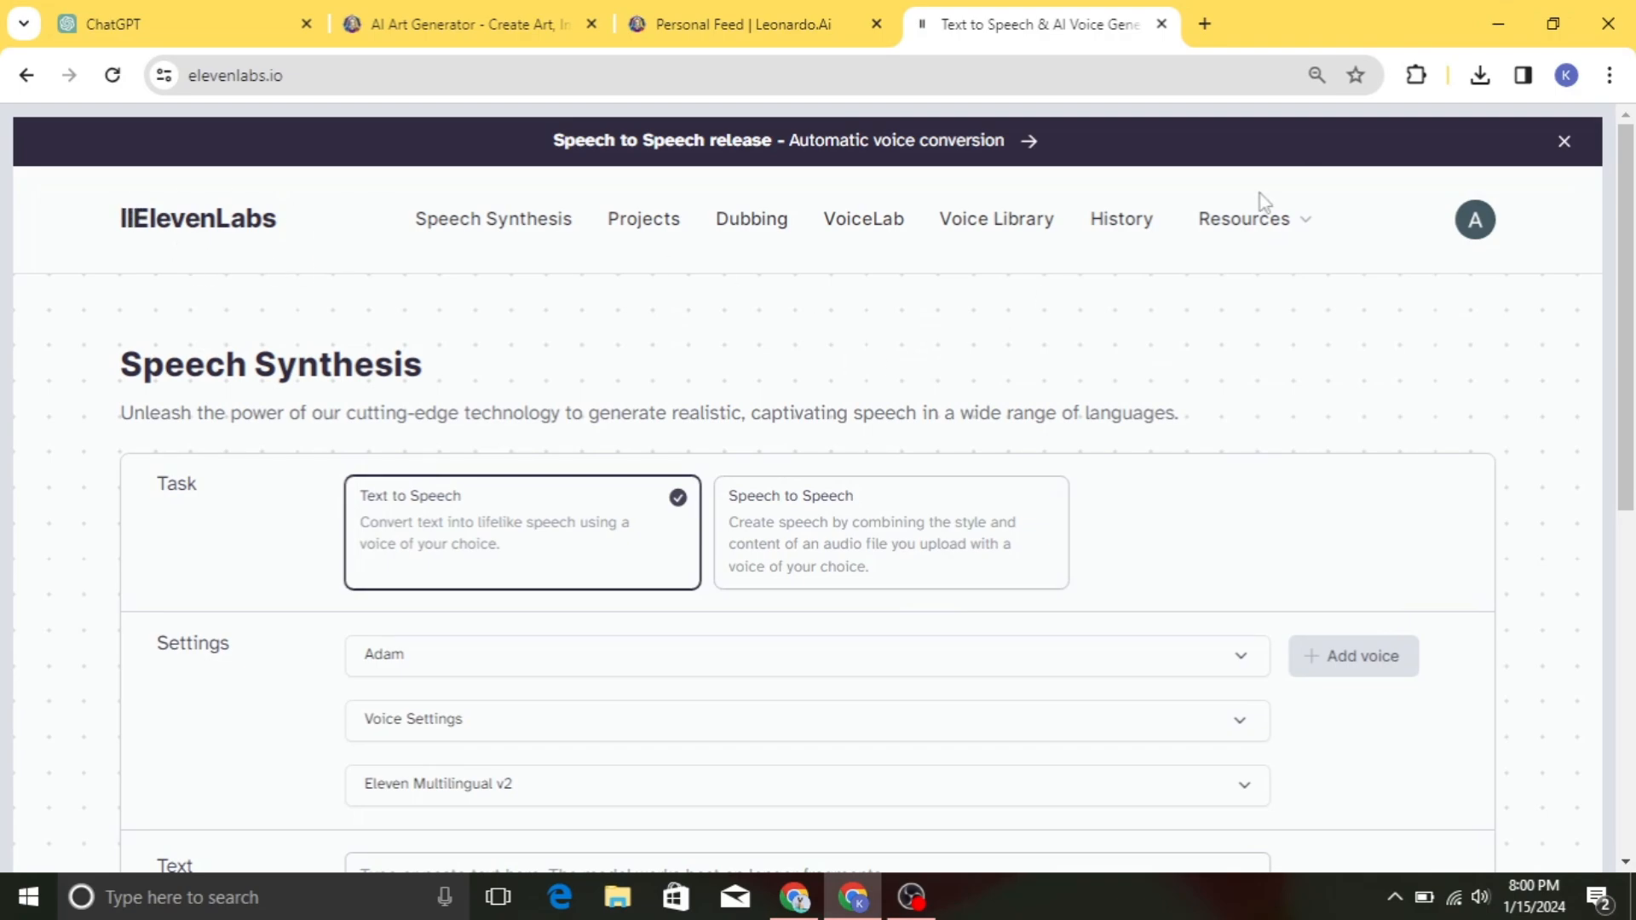
Copy the story's three main paragraphs from ChatGPT into the ElevenLabs text-to-speech text box
{"action": "scroll", "coordinate": [935, 511], "scroll_direction": "down", "scroll_amount": 5}
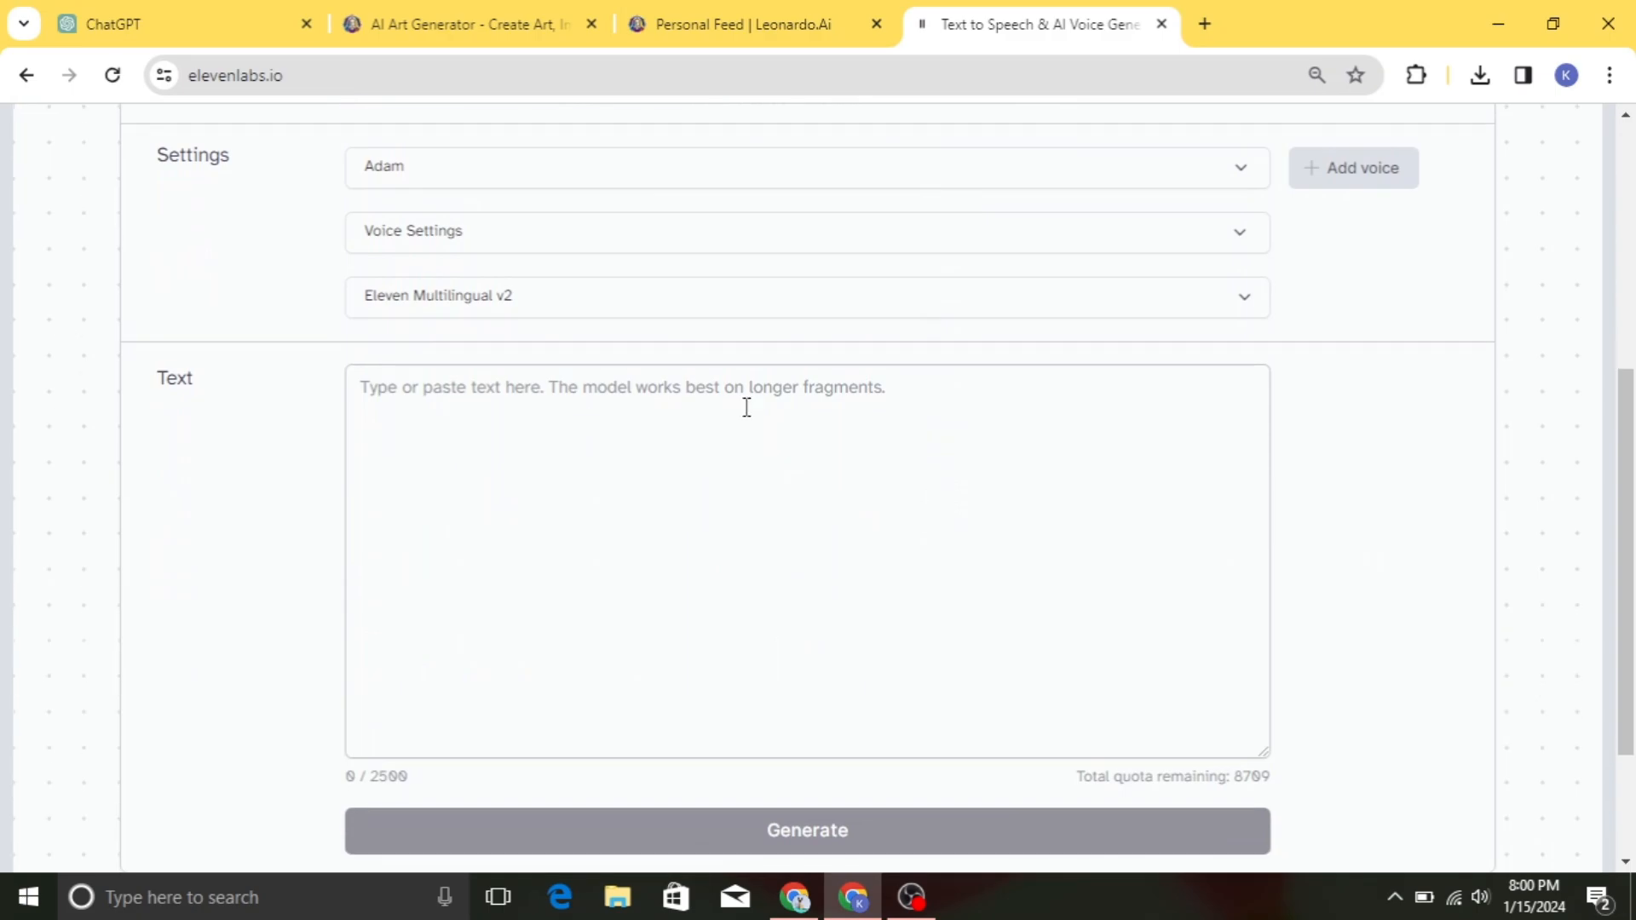
{"action": "left_click", "coordinate": [182, 21]}
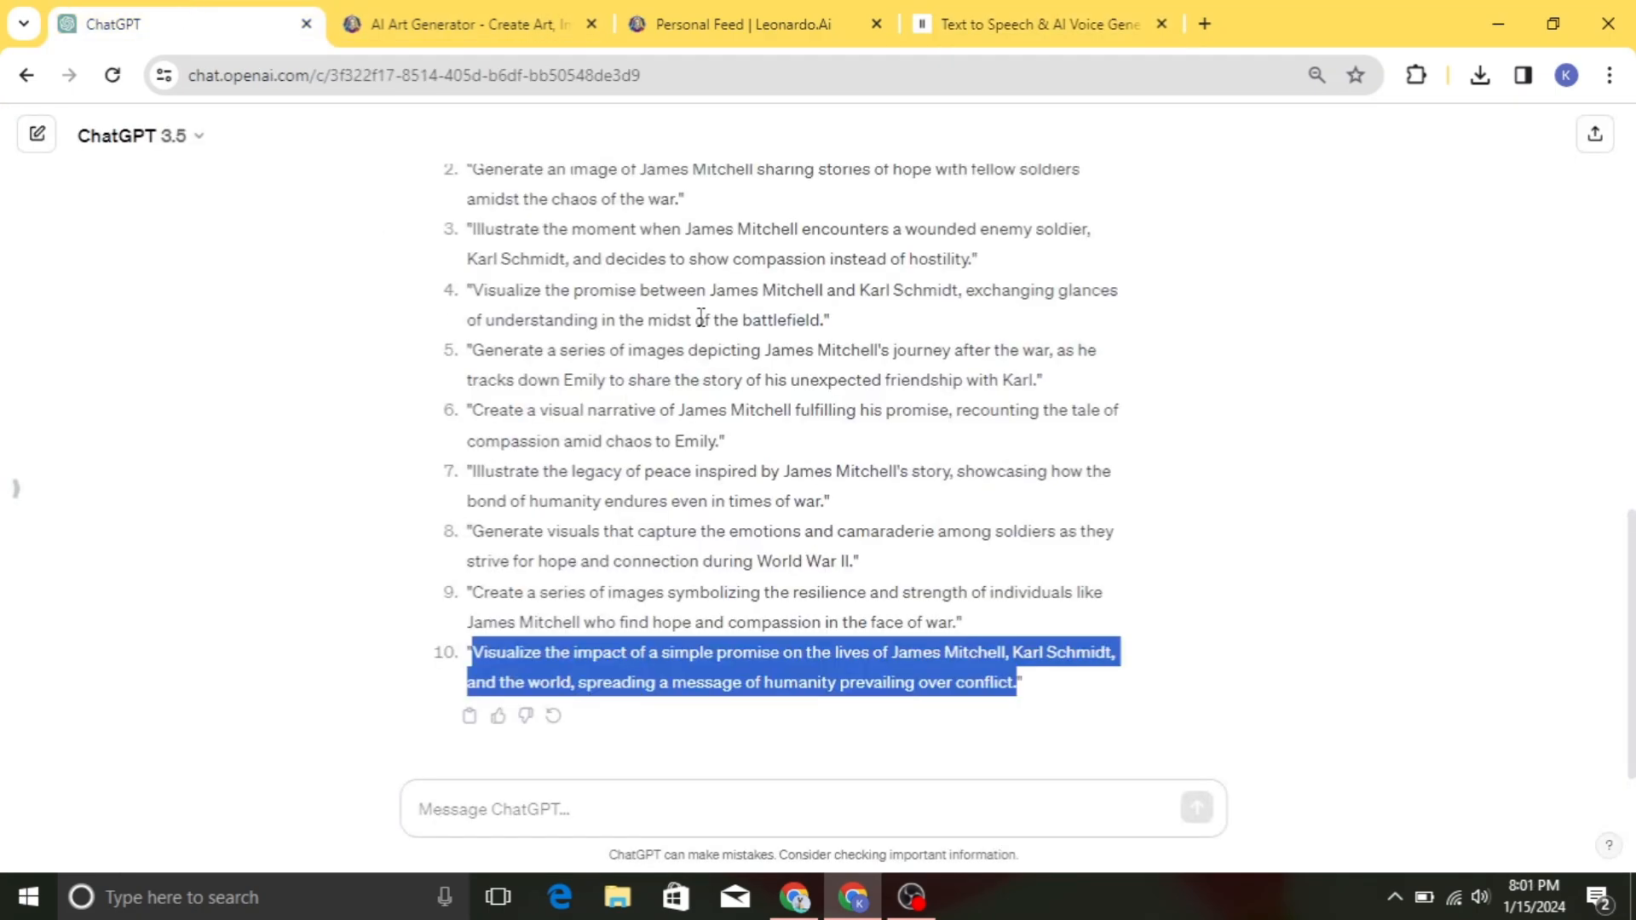
{"action": "left_click", "coordinate": [1304, 470]}
{"action": "scroll", "coordinate": [1300, 468], "scroll_direction": "up", "scroll_amount": 10}
{"action": "left_click_drag", "start_coordinate": [460, 260], "coordinate": [800, 703]}
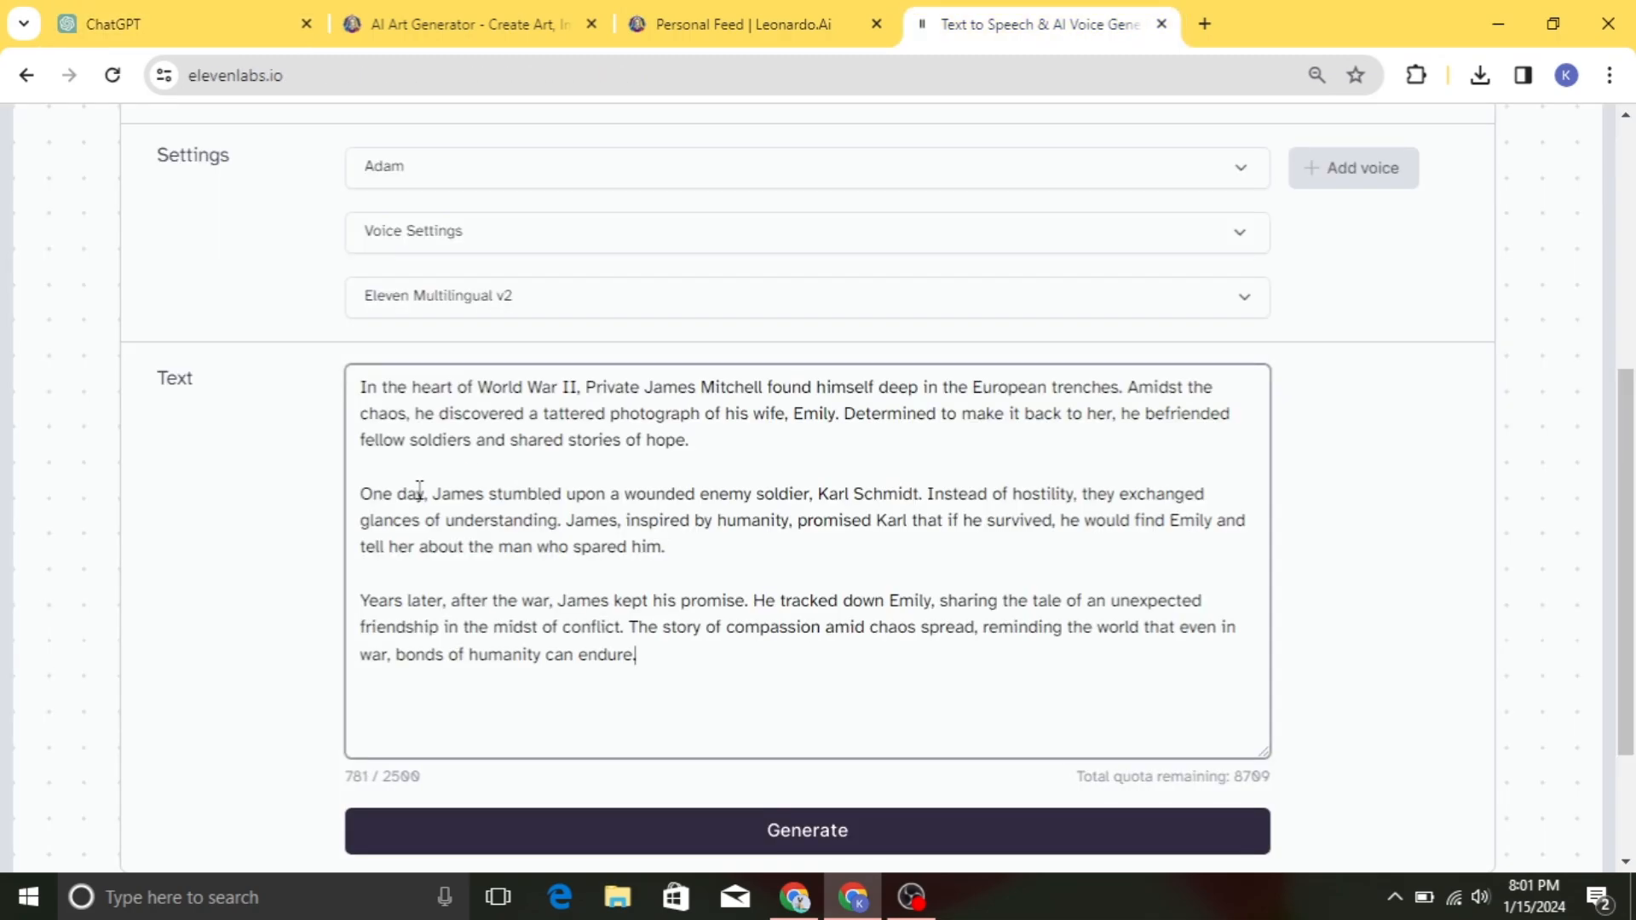
Browse the available voices, choose the Adam voice and generate the narration
{"action": "scroll", "coordinate": [1114, 639], "scroll_direction": "up", "scroll_amount": 2}
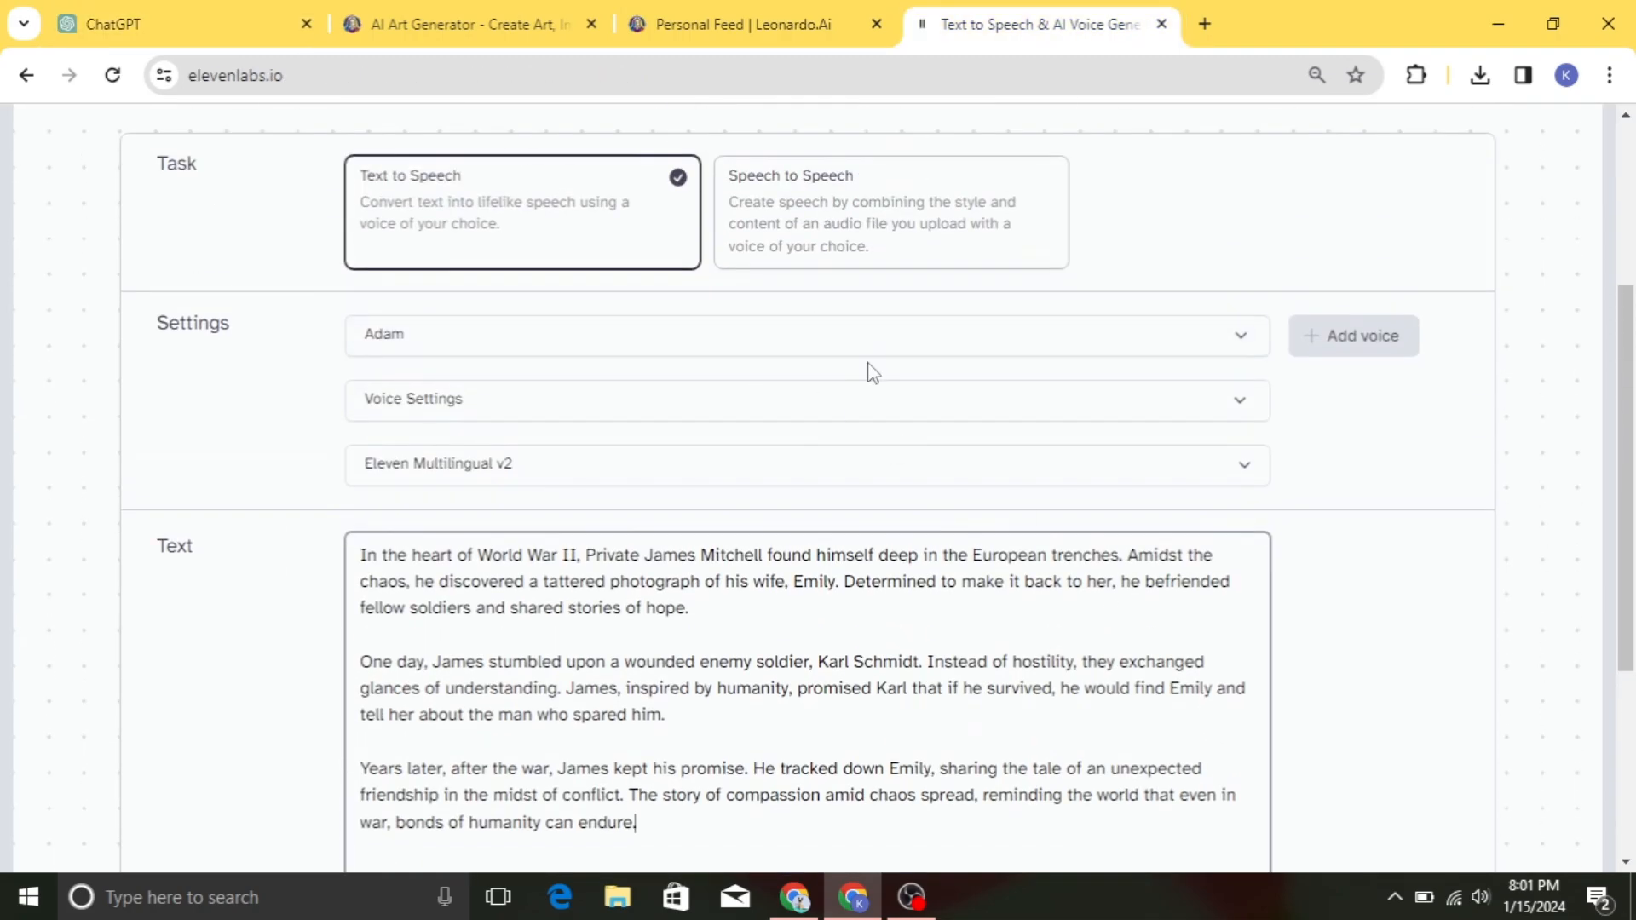
{"action": "left_click", "coordinate": [865, 341]}
{"action": "scroll", "coordinate": [697, 682], "scroll_direction": "down", "scroll_amount": 12}
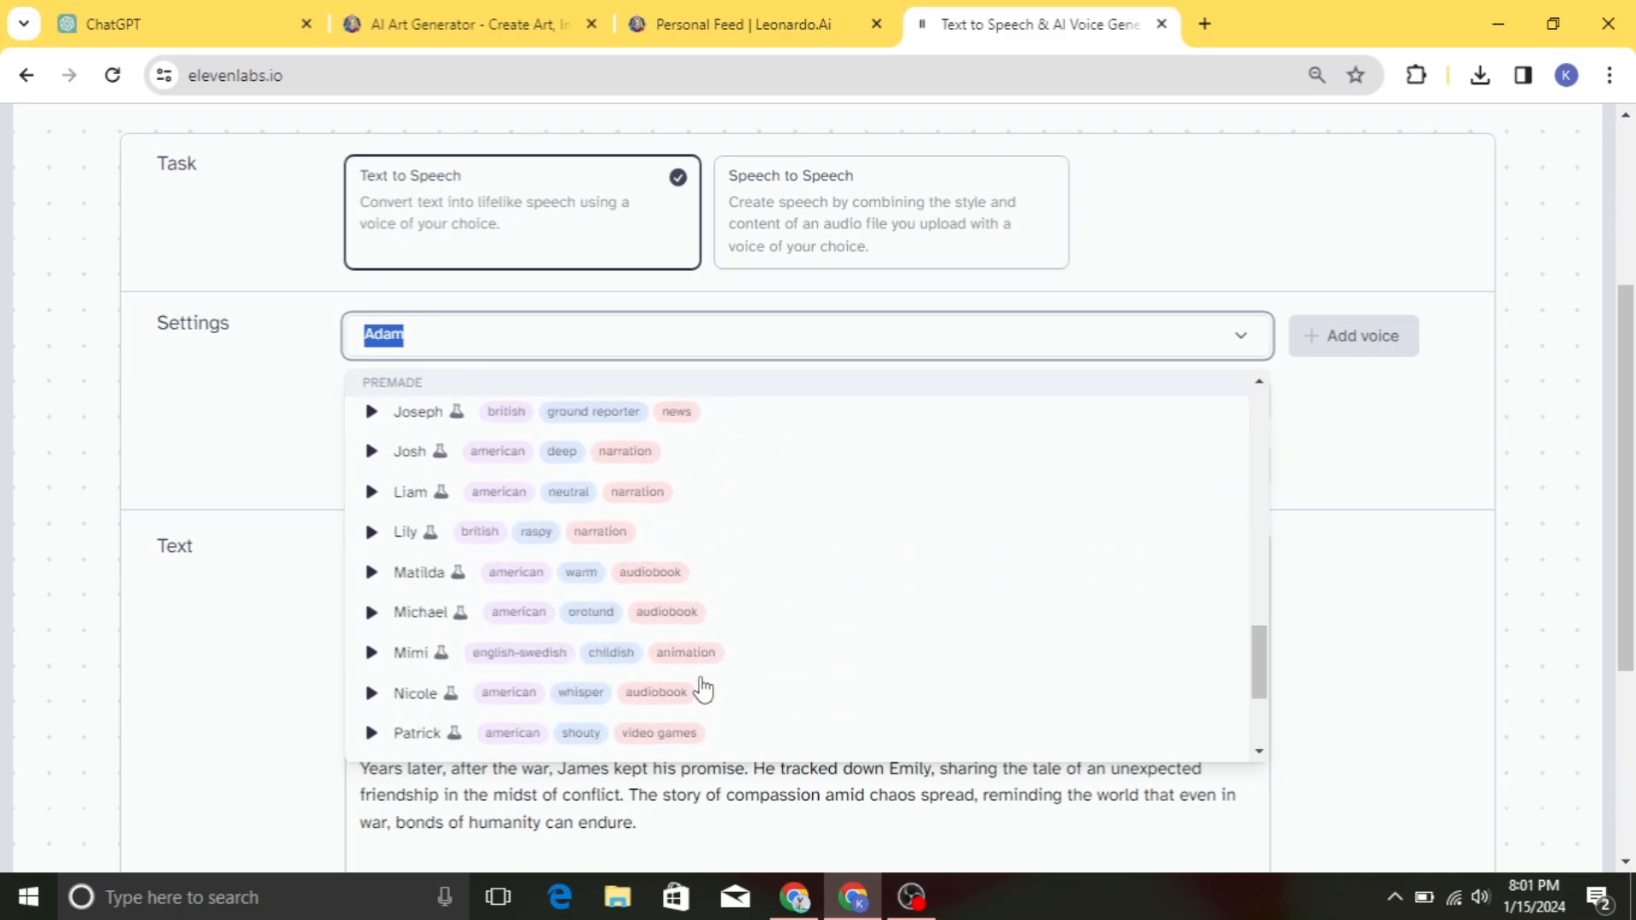
{"action": "scroll", "coordinate": [697, 683], "scroll_direction": "up", "scroll_amount": 12}
{"action": "scroll", "coordinate": [1012, 752], "scroll_direction": "up", "scroll_amount": 3}
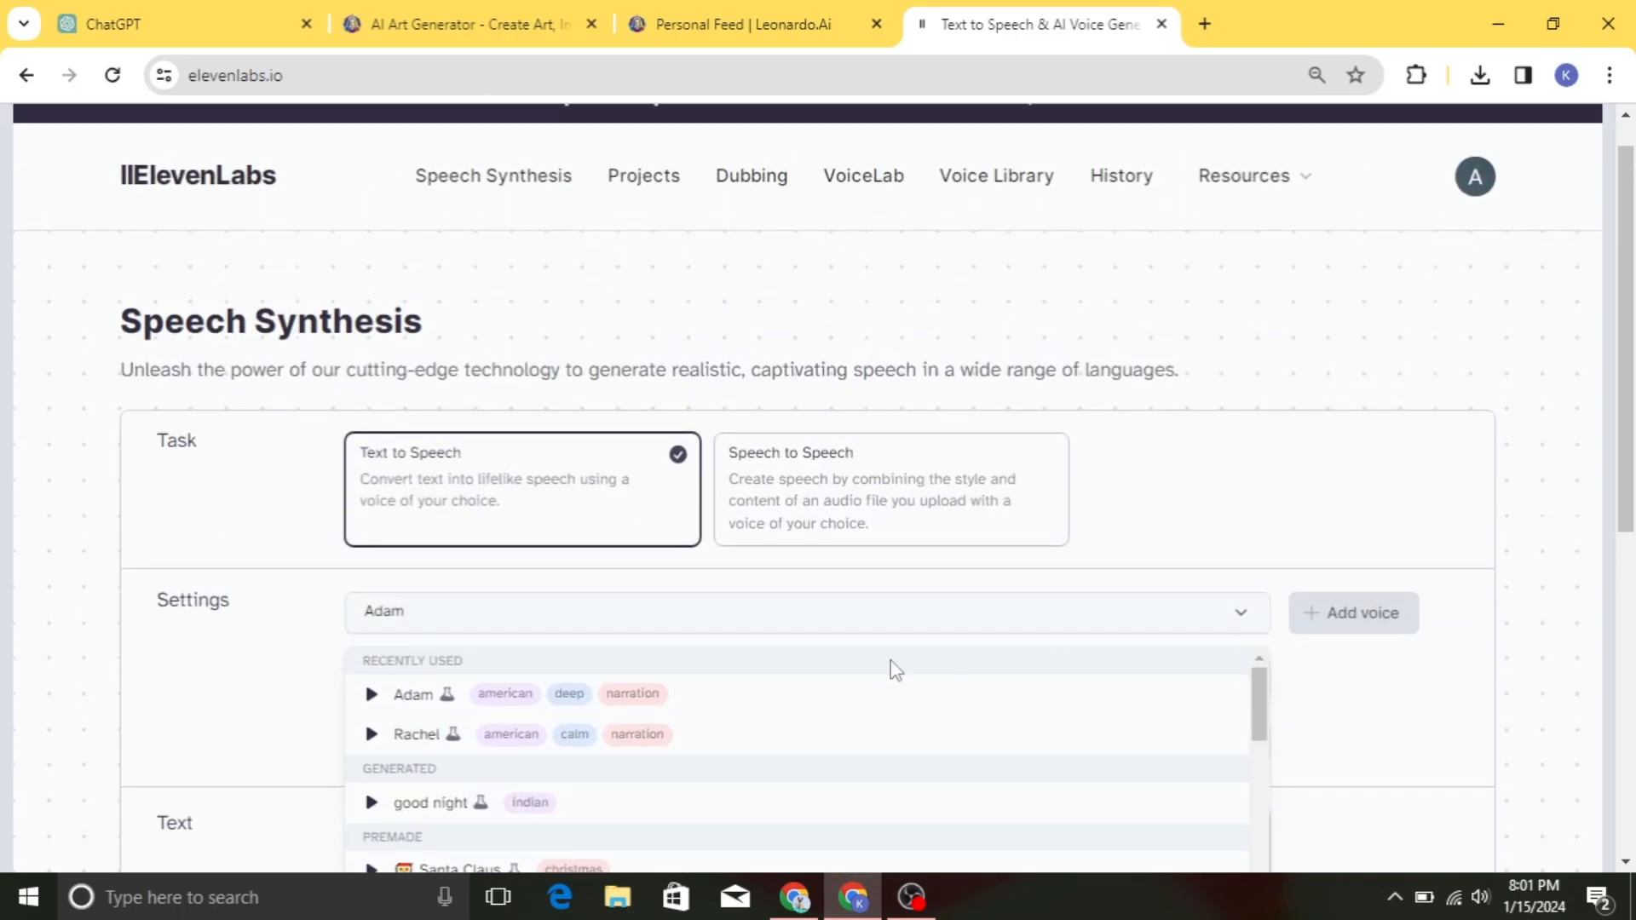
{"action": "left_click", "coordinate": [438, 694]}
{"action": "scroll", "coordinate": [596, 665], "scroll_direction": "down", "scroll_amount": 7}
{"action": "left_click", "coordinate": [755, 635]}
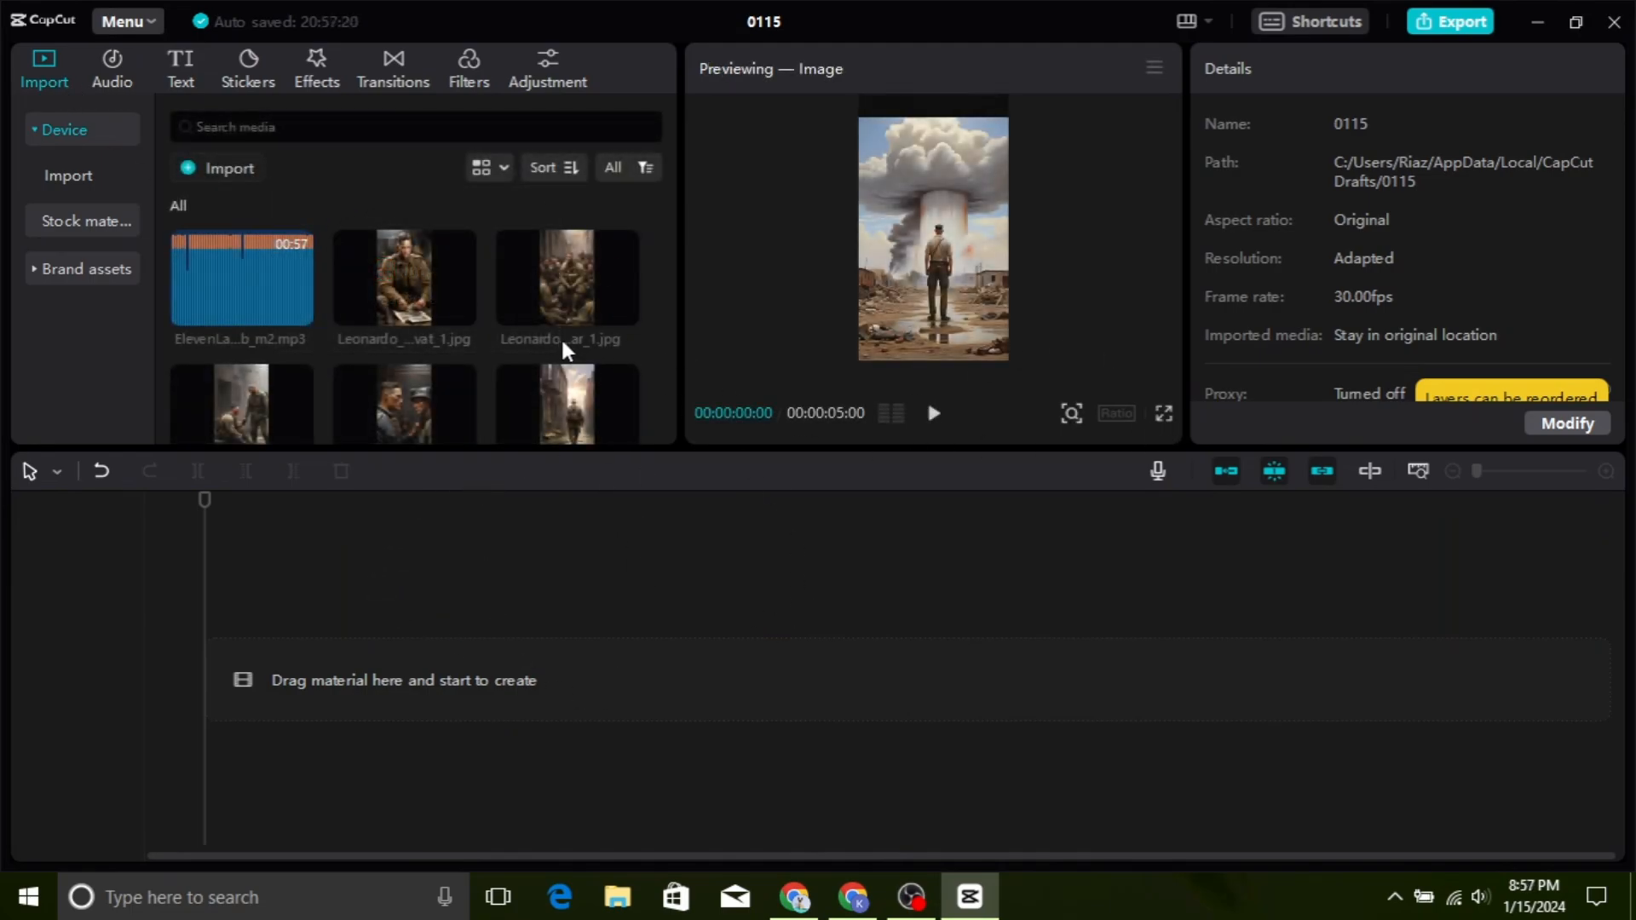
Switch to CapCut and place all the imported images and the narration audio on the timeline
{"action": "key", "text": "ctrl+a"}
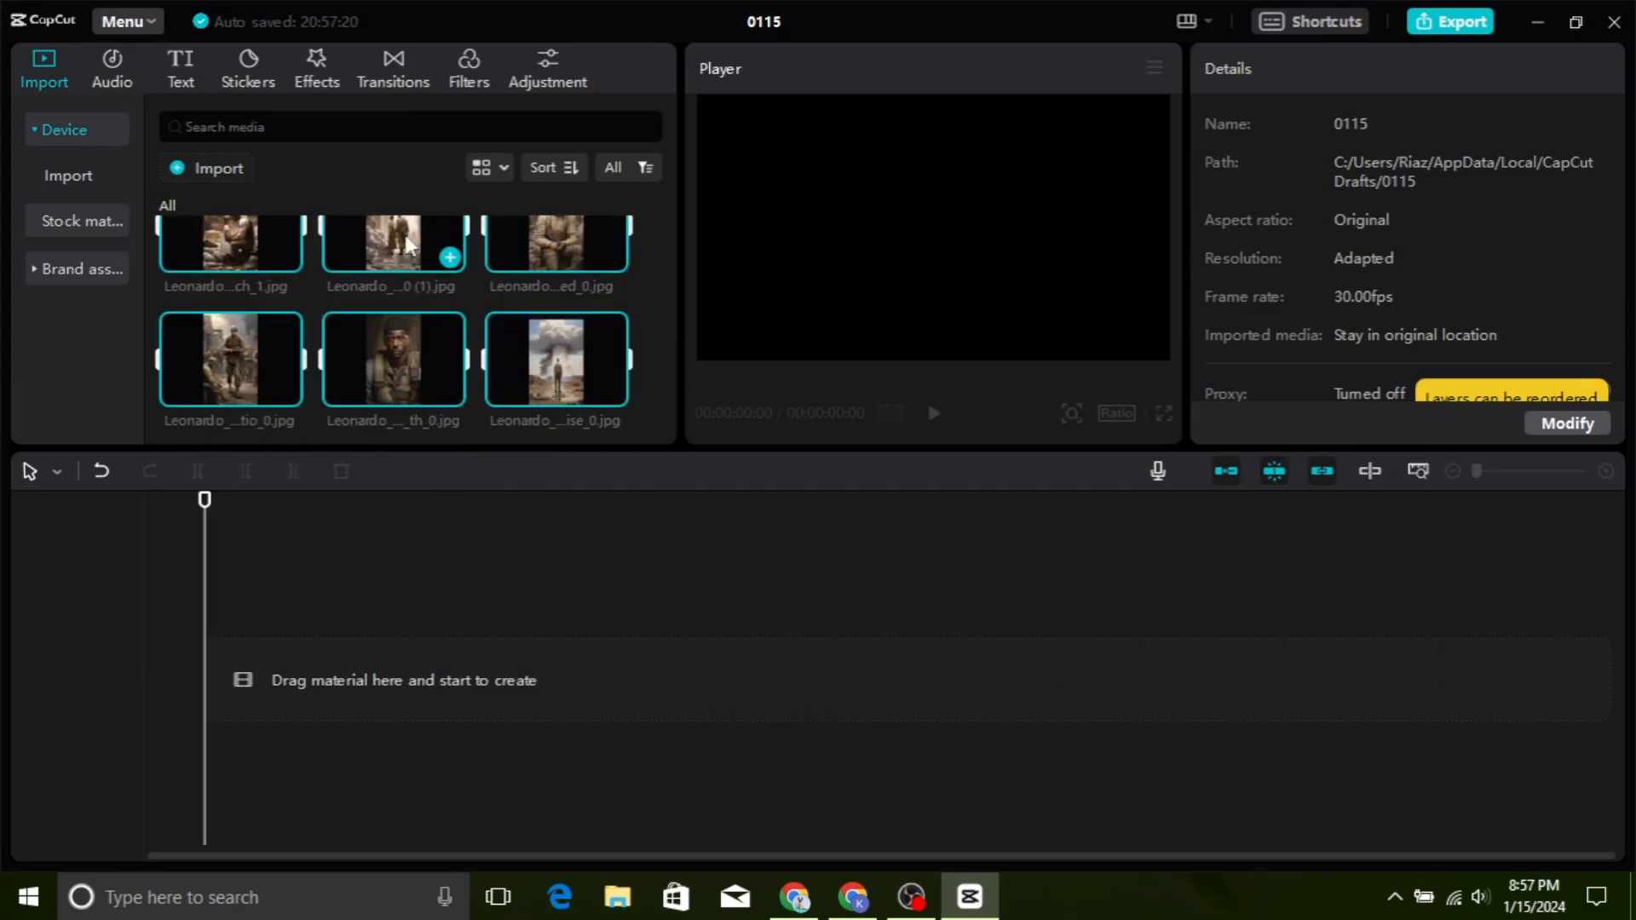
{"action": "left_click_drag", "start_coordinate": [406, 245], "coordinate": [453, 540]}
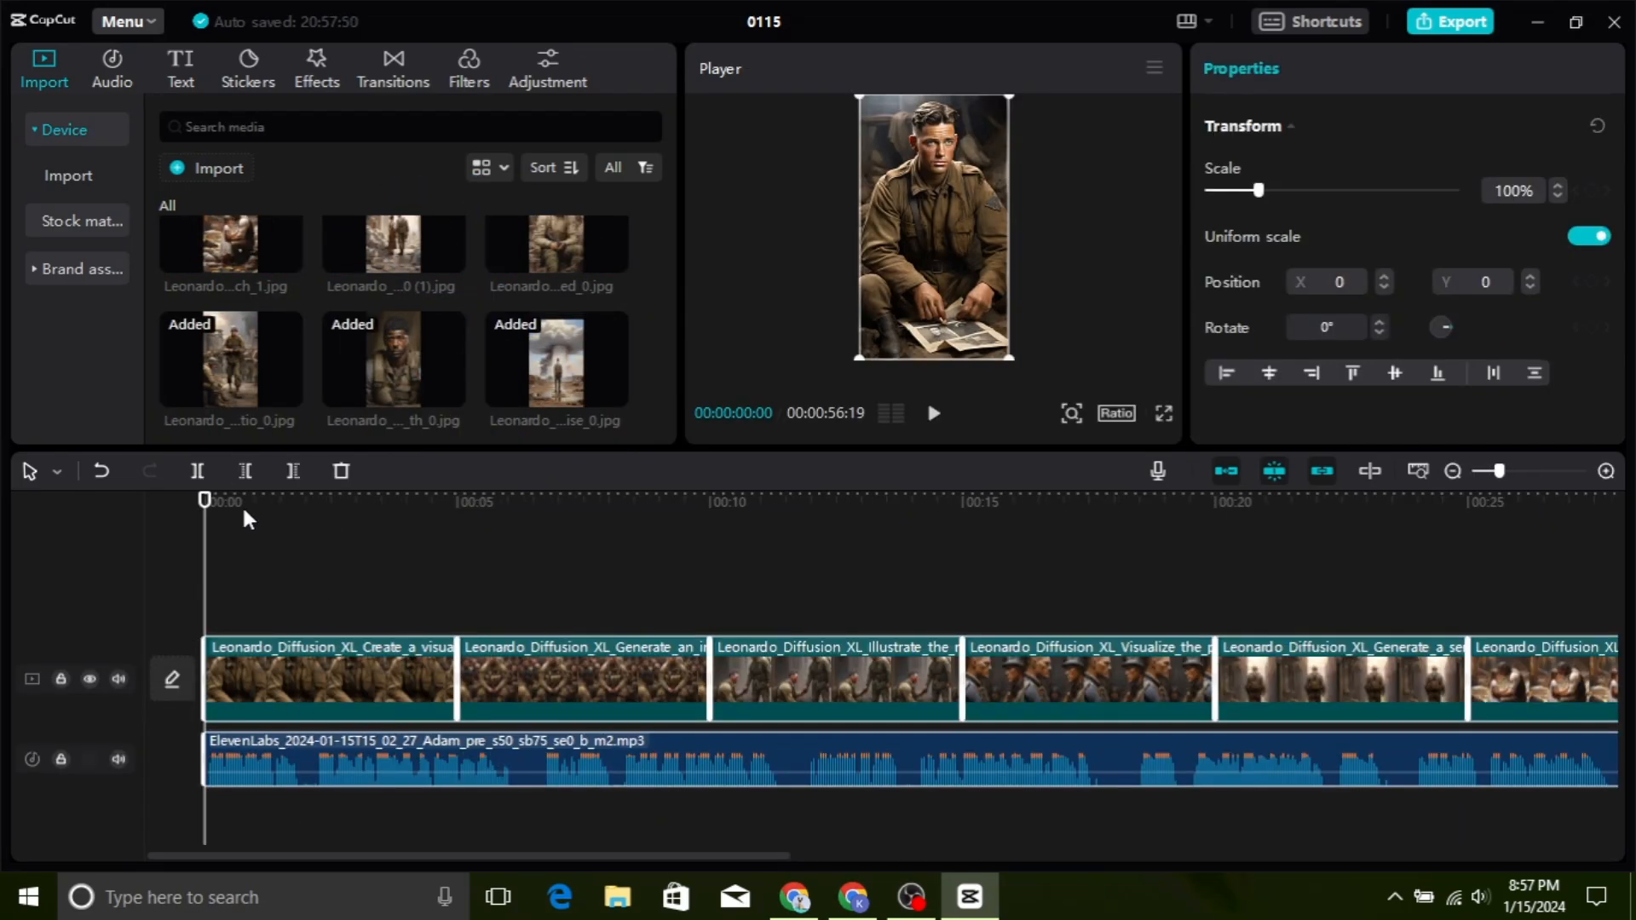
Cut the narration's first pause between 00:00:01:24 and 00:00:02:06 and close the gap in the audio track
{"action": "scroll", "coordinate": [243, 511], "scroll_direction": "up", "scroll_amount": 3}
{"action": "scroll", "coordinate": [446, 562], "scroll_direction": "up", "scroll_amount": 2}
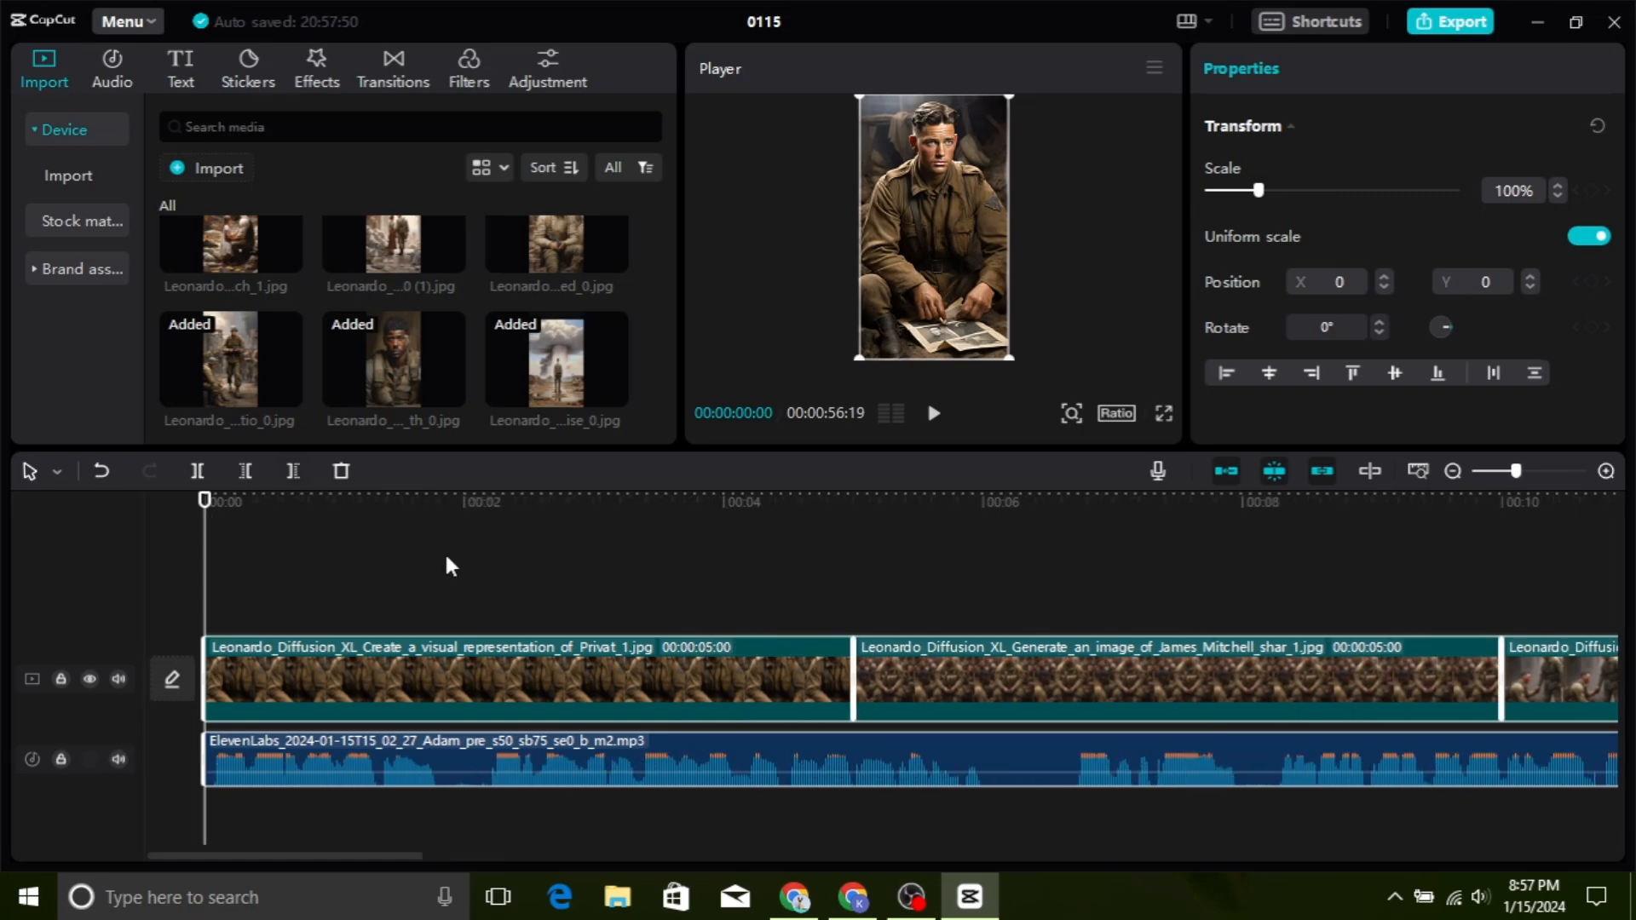
{"action": "left_click_drag", "start_coordinate": [500, 563], "coordinate": [460, 561]}
{"action": "left_click", "coordinate": [449, 763]}
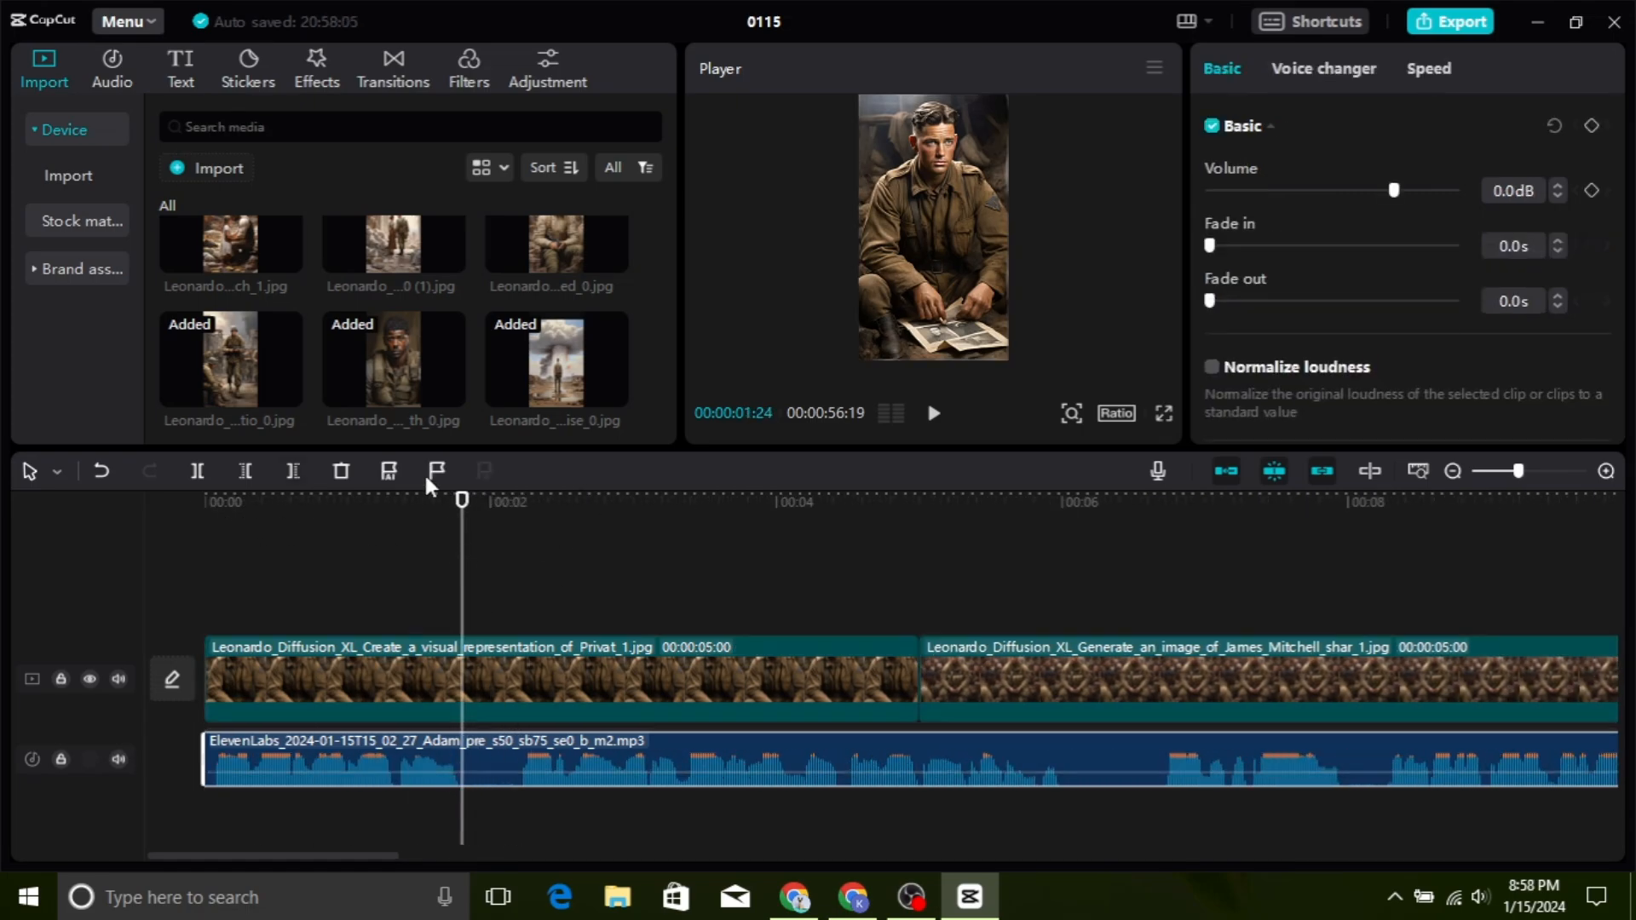
{"action": "left_click", "coordinate": [197, 471]}
{"action": "left_click_drag", "start_coordinate": [462, 502], "coordinate": [519, 503]}
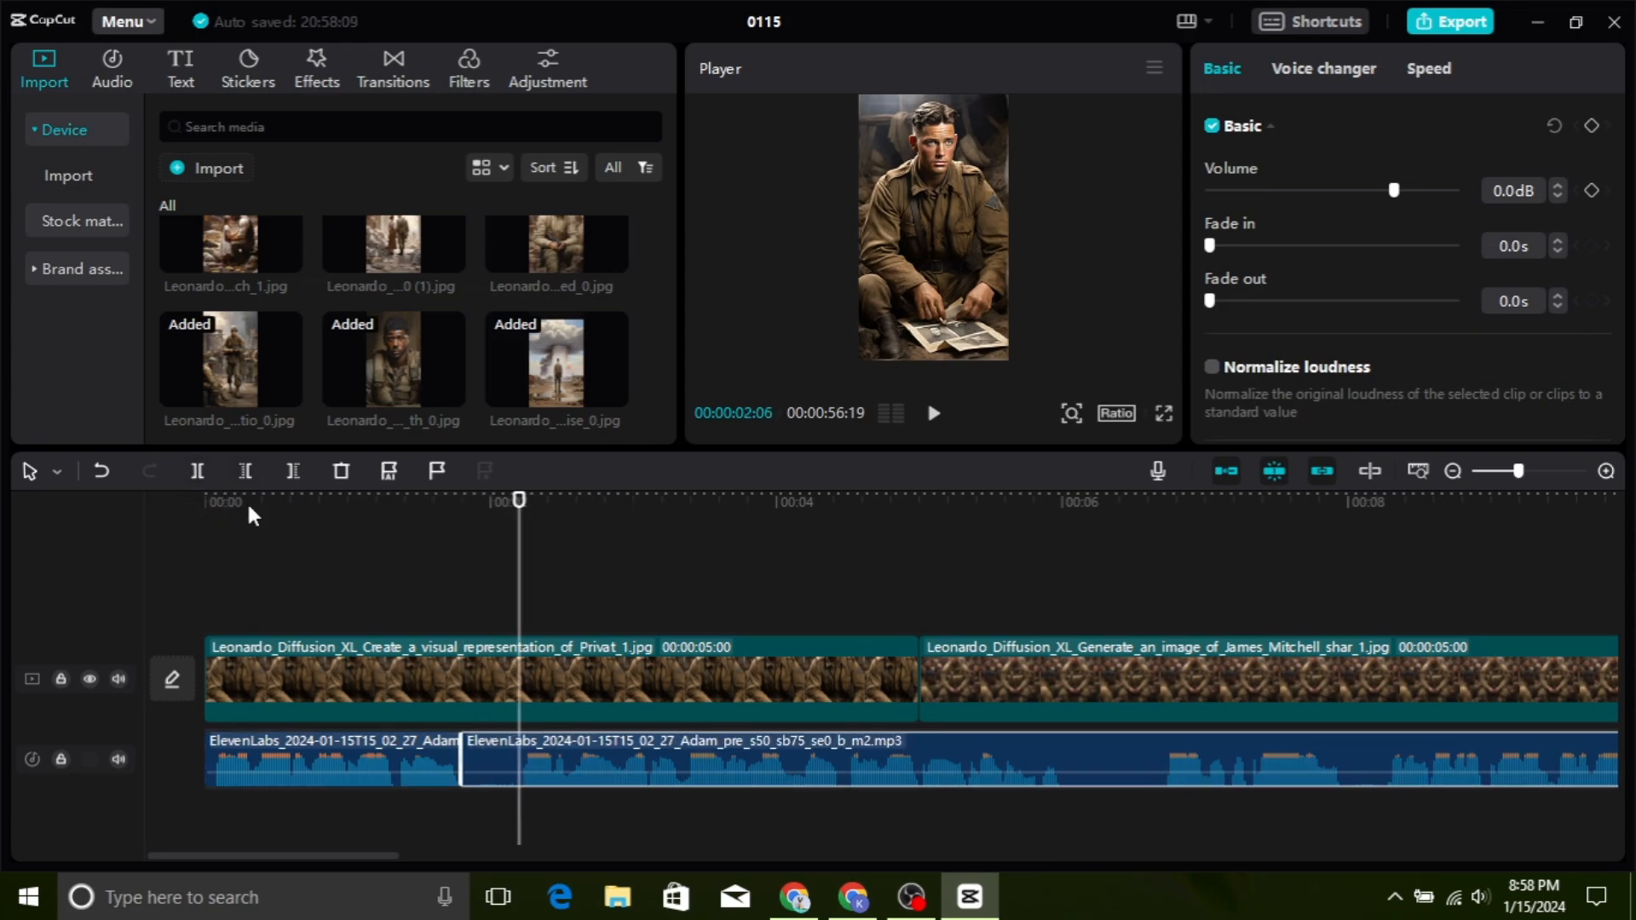
{"action": "left_click", "coordinate": [245, 470]}
{"action": "left_click_drag", "start_coordinate": [660, 746], "coordinate": [603, 746]}
Split the narration at 00:00:05:19, trim away the pause that follows and close the gap
{"action": "left_click_drag", "start_coordinate": [521, 501], "coordinate": [1011, 501]}
{"action": "left_click", "coordinate": [196, 471]}
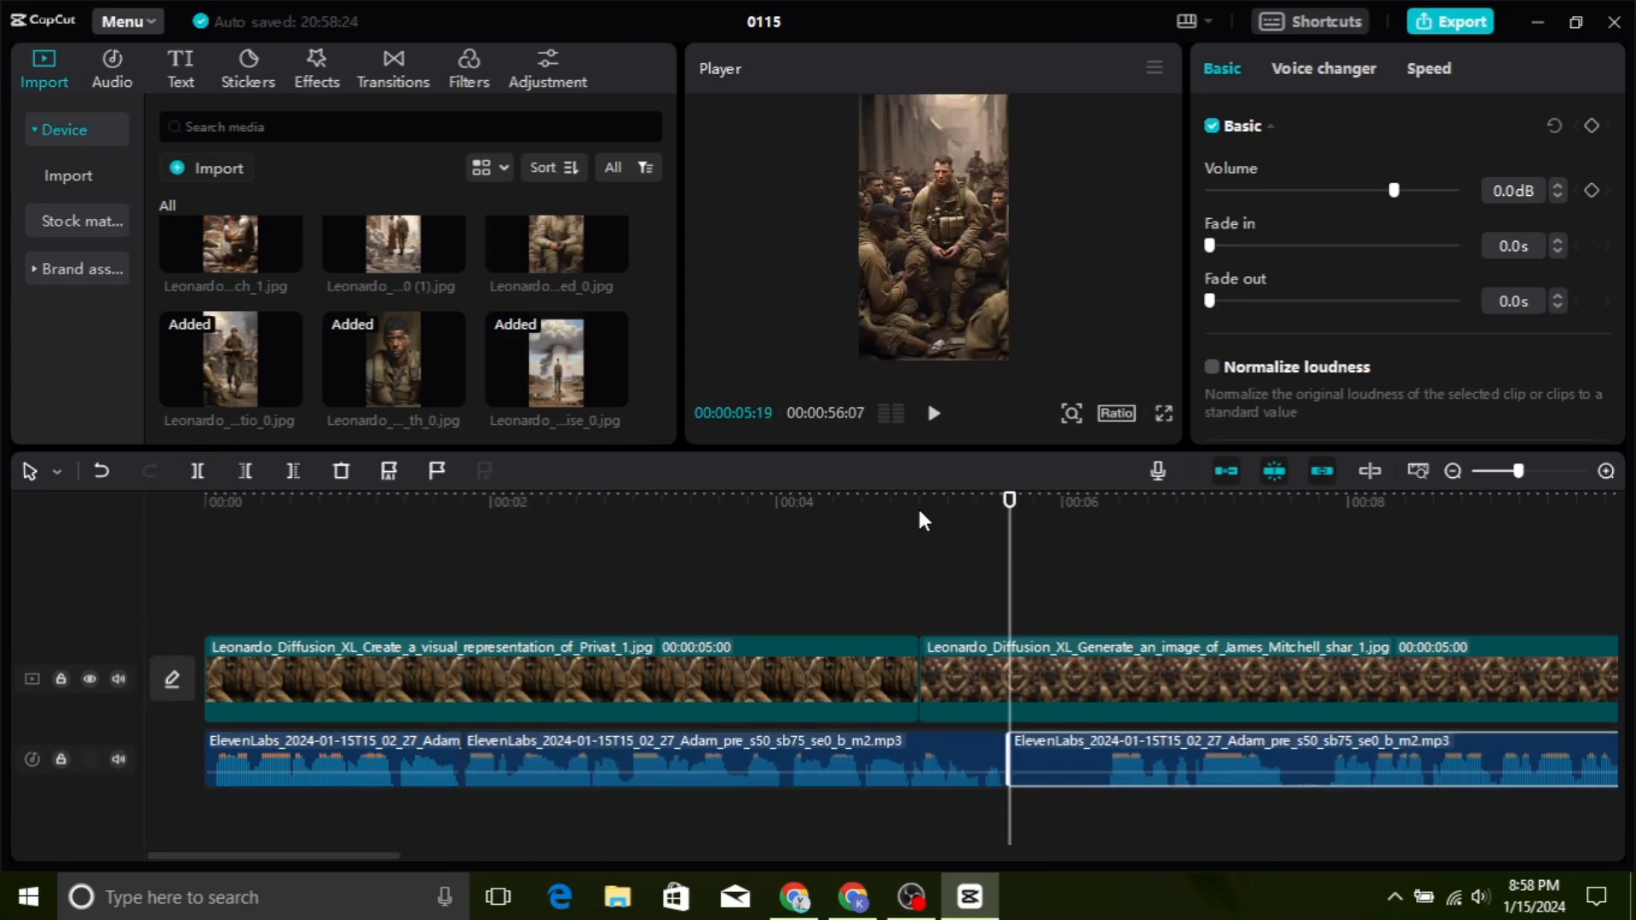
{"action": "left_click", "coordinate": [246, 471]}
{"action": "left_click_drag", "start_coordinate": [1243, 754], "coordinate": [1145, 754]}
Continue along the audio track and split the narration at its next two pauses
{"action": "left_click_drag", "start_coordinate": [1105, 507], "coordinate": [1229, 518]}
{"action": "left_click", "coordinate": [197, 470]}
{"action": "left_click_drag", "start_coordinate": [322, 854], "coordinate": [445, 855]}
{"action": "left_click_drag", "start_coordinate": [537, 501], "coordinate": [925, 501]}
{"action": "left_click", "coordinate": [197, 471]}
{"action": "left_click", "coordinate": [1006, 501]}
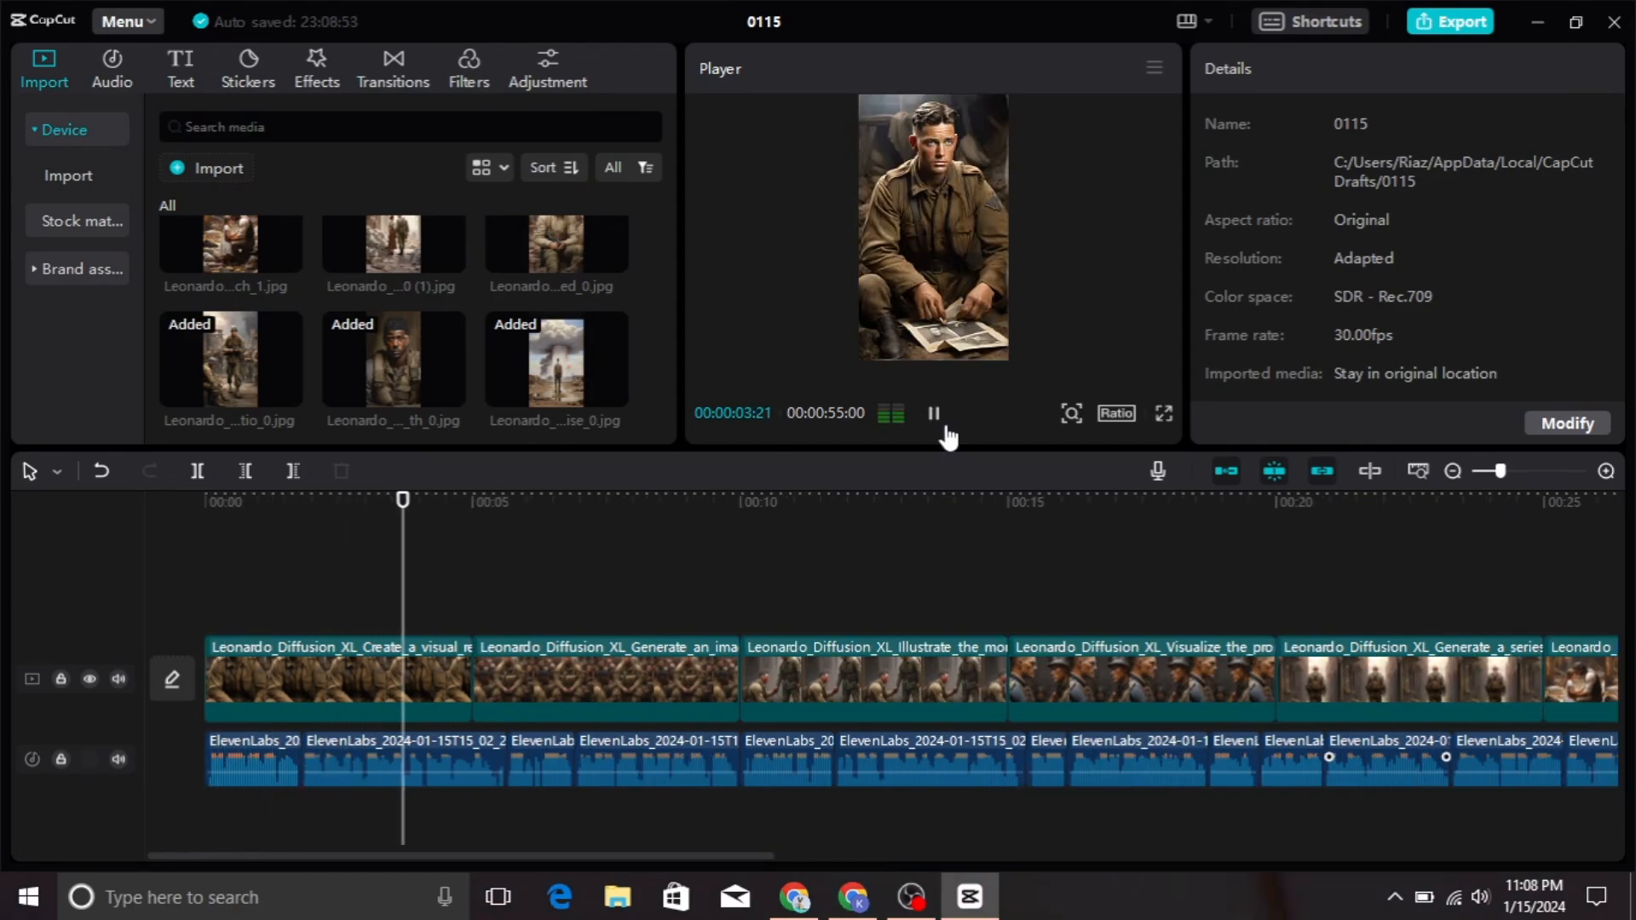
Match the image clips' lengths to the narration segments, ending the first at 00:00:05:19 and the last at 00:00:49:06, and review the timeline
{"action": "left_click", "coordinate": [935, 416]}
{"action": "left_click", "coordinate": [445, 686]}
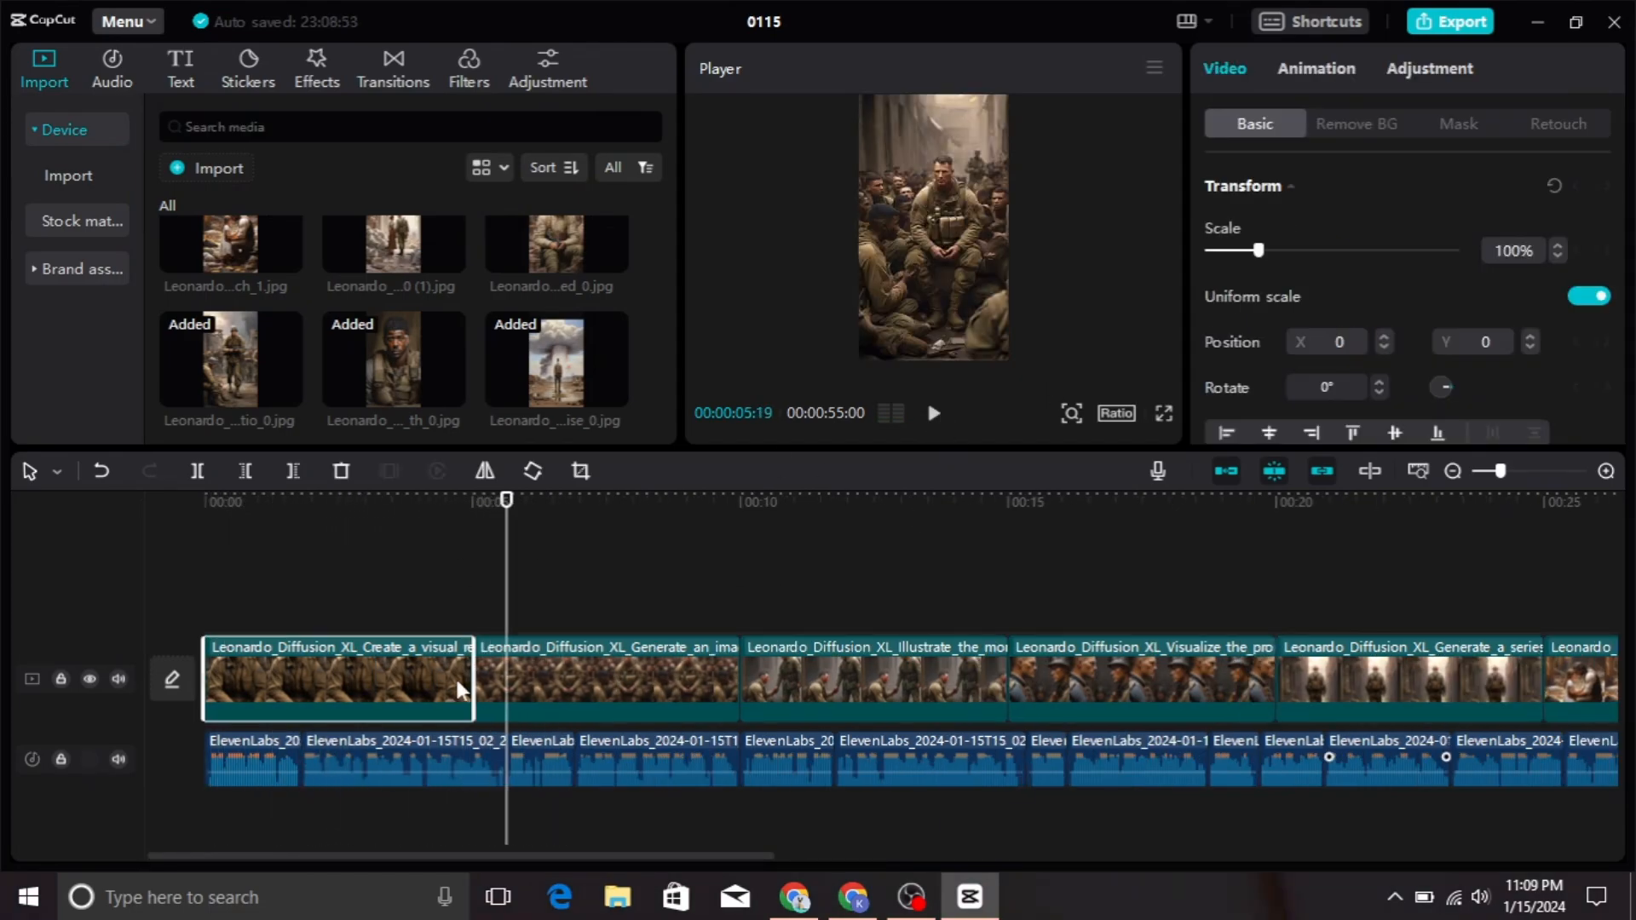
{"action": "left_click", "coordinate": [934, 414]}
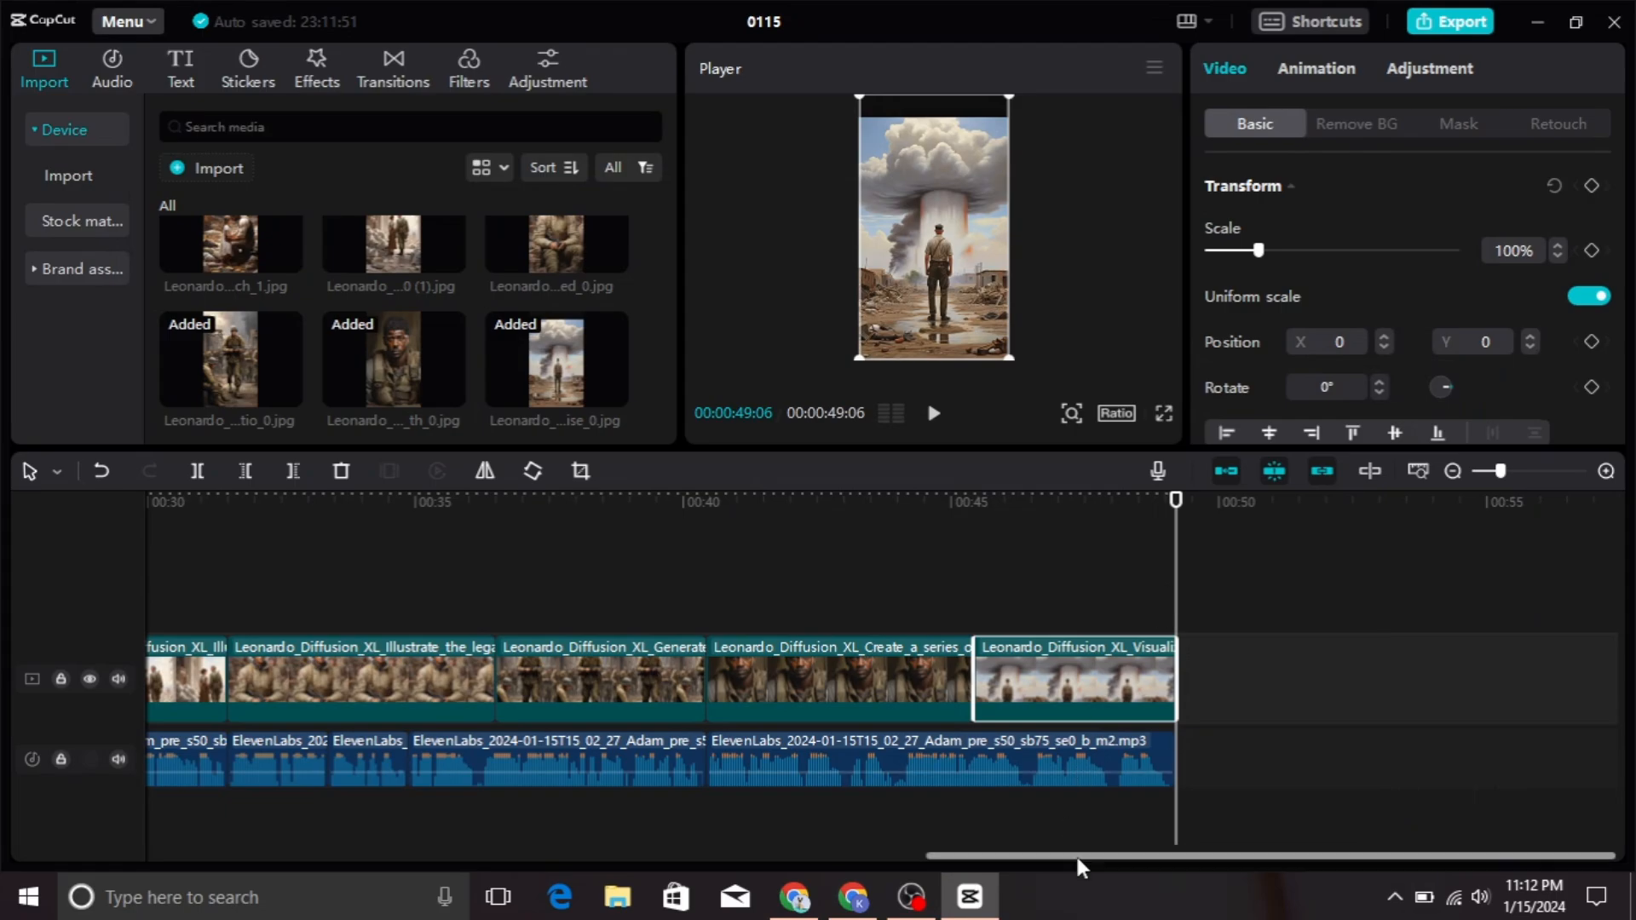
{"action": "left_click_drag", "start_coordinate": [1005, 856], "coordinate": [235, 856]}
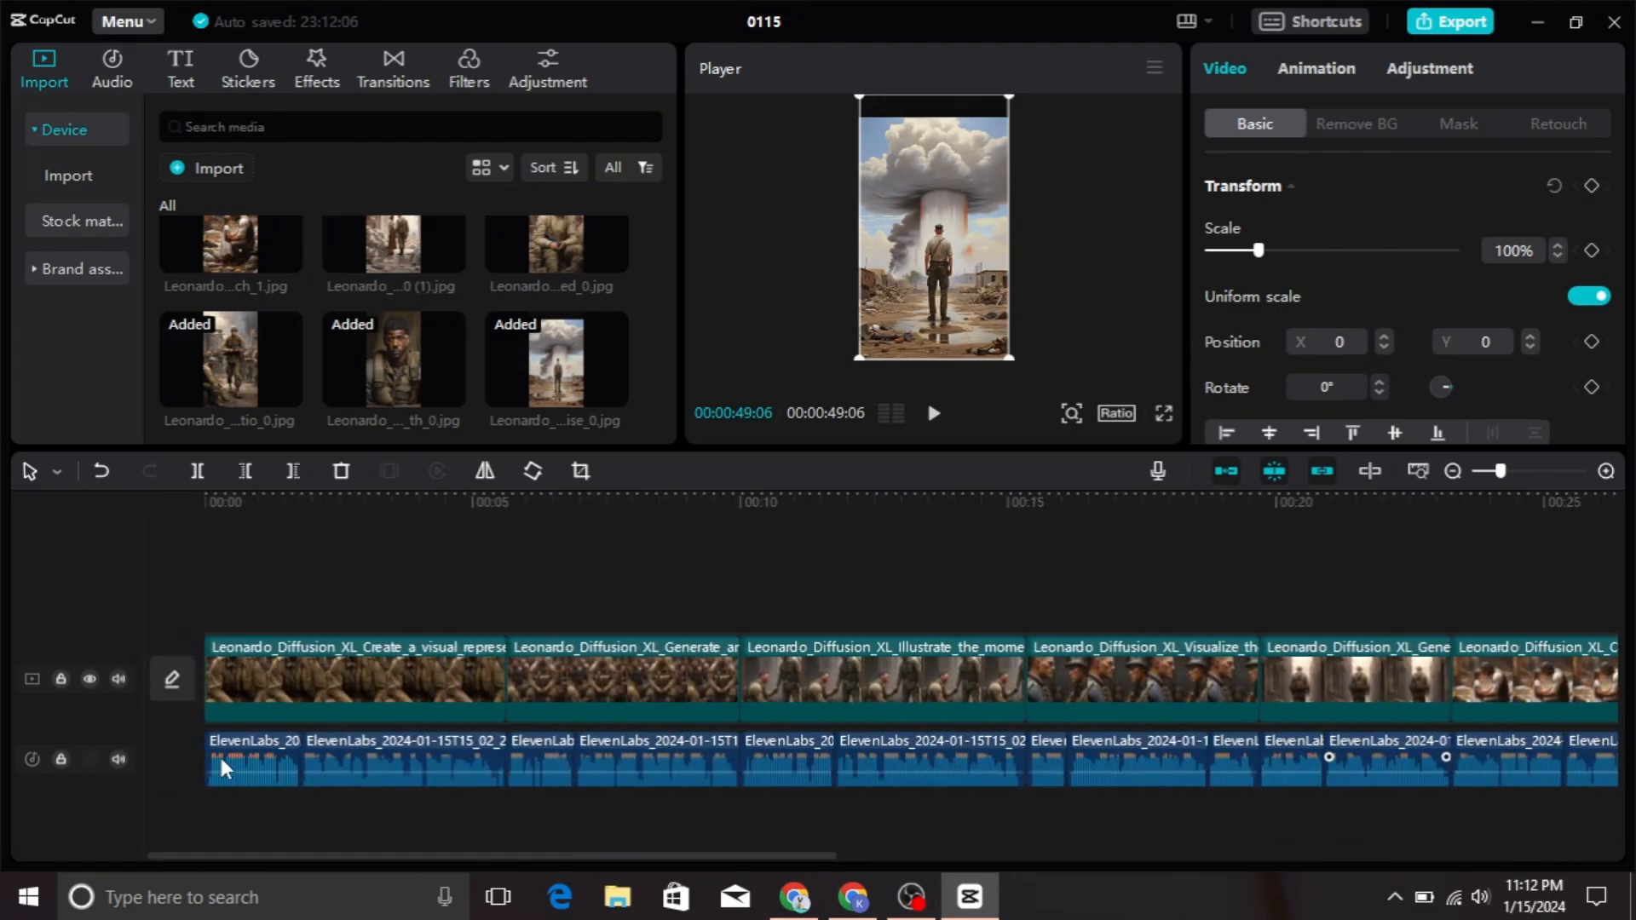
{"action": "left_click", "coordinate": [398, 570]}
{"action": "left_click", "coordinate": [855, 605]}
{"action": "left_click_drag", "start_coordinate": [876, 609], "coordinate": [238, 610]}
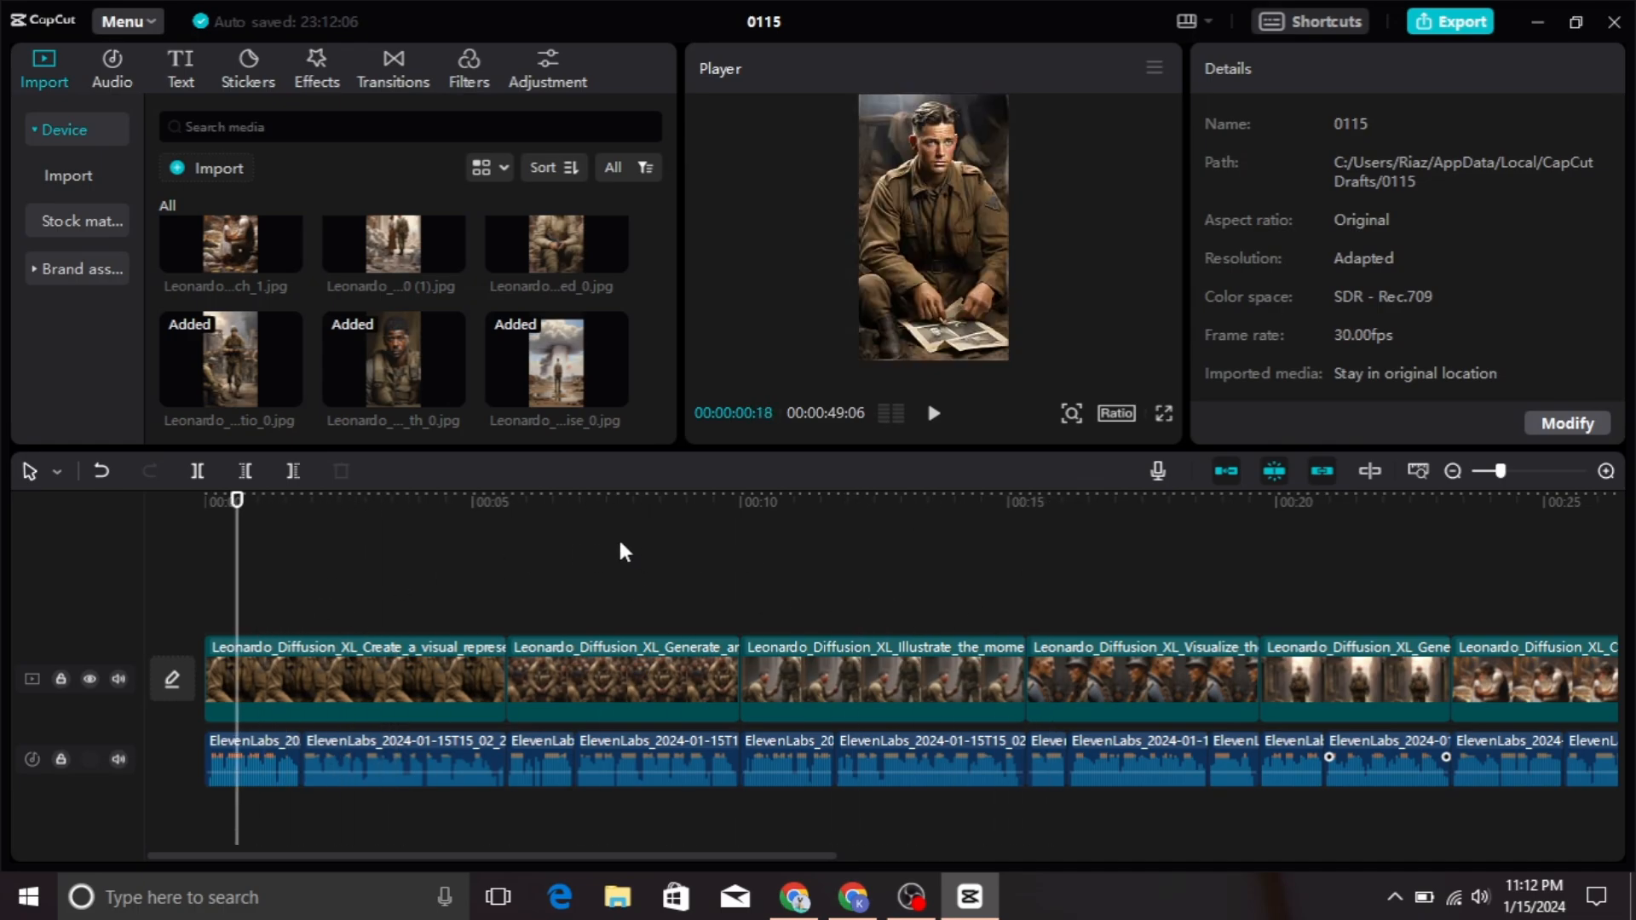
Apply the Zoom 1 combo animation to the first image clip
{"action": "scroll", "coordinate": [621, 551], "scroll_direction": "down", "scroll_amount": 4}
{"action": "left_click", "coordinate": [292, 665]}
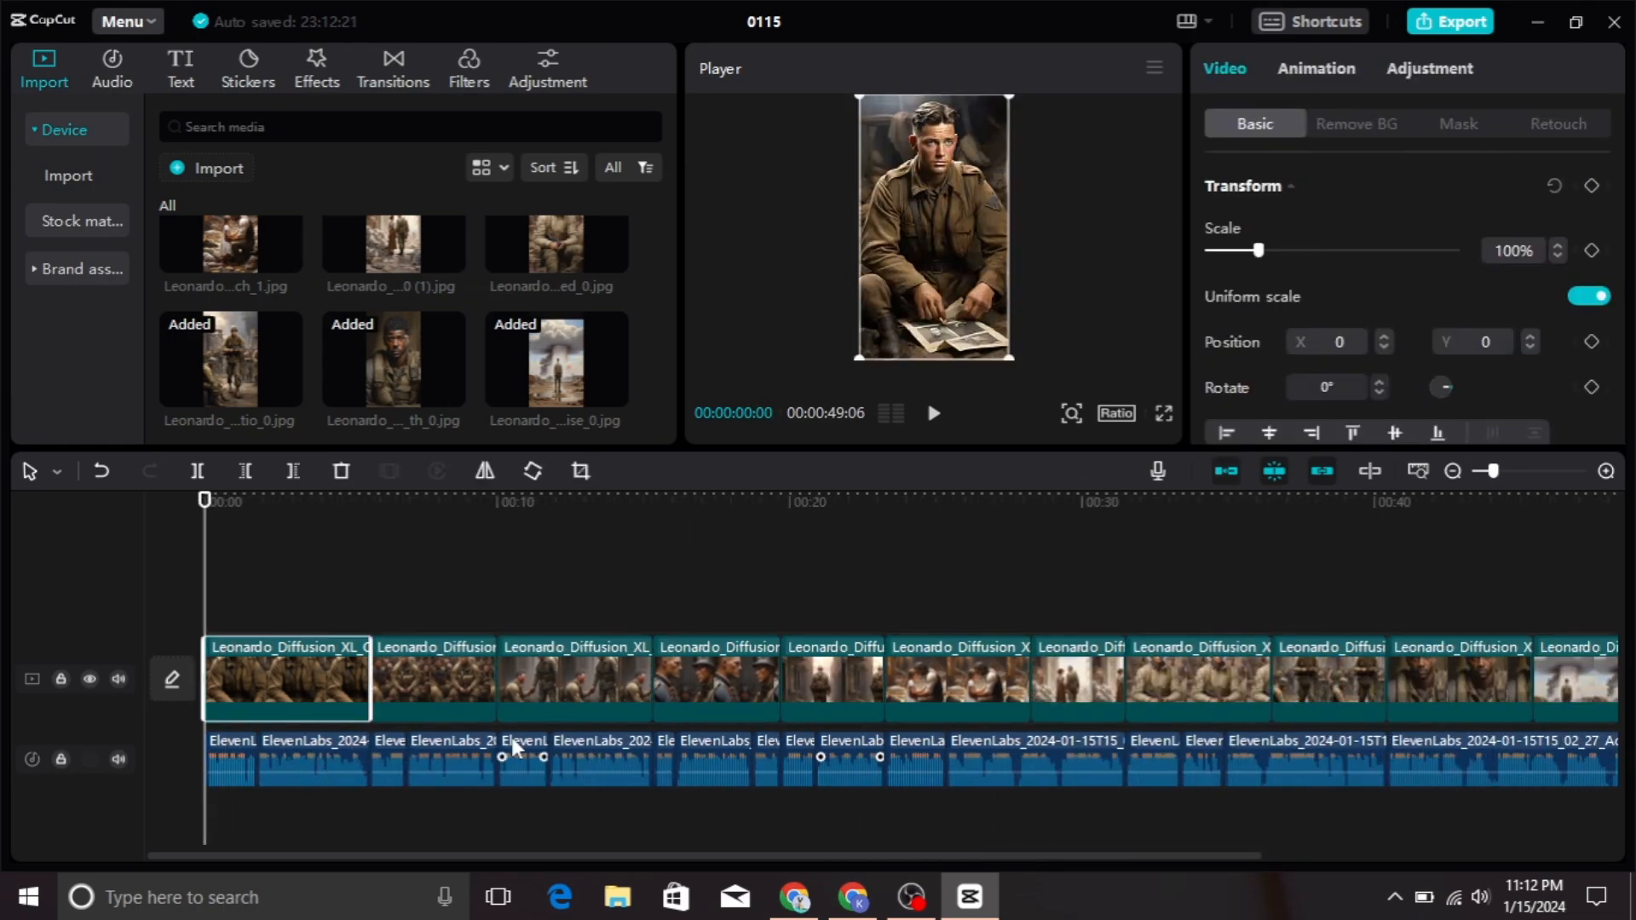
{"action": "left_click", "coordinate": [1337, 71]}
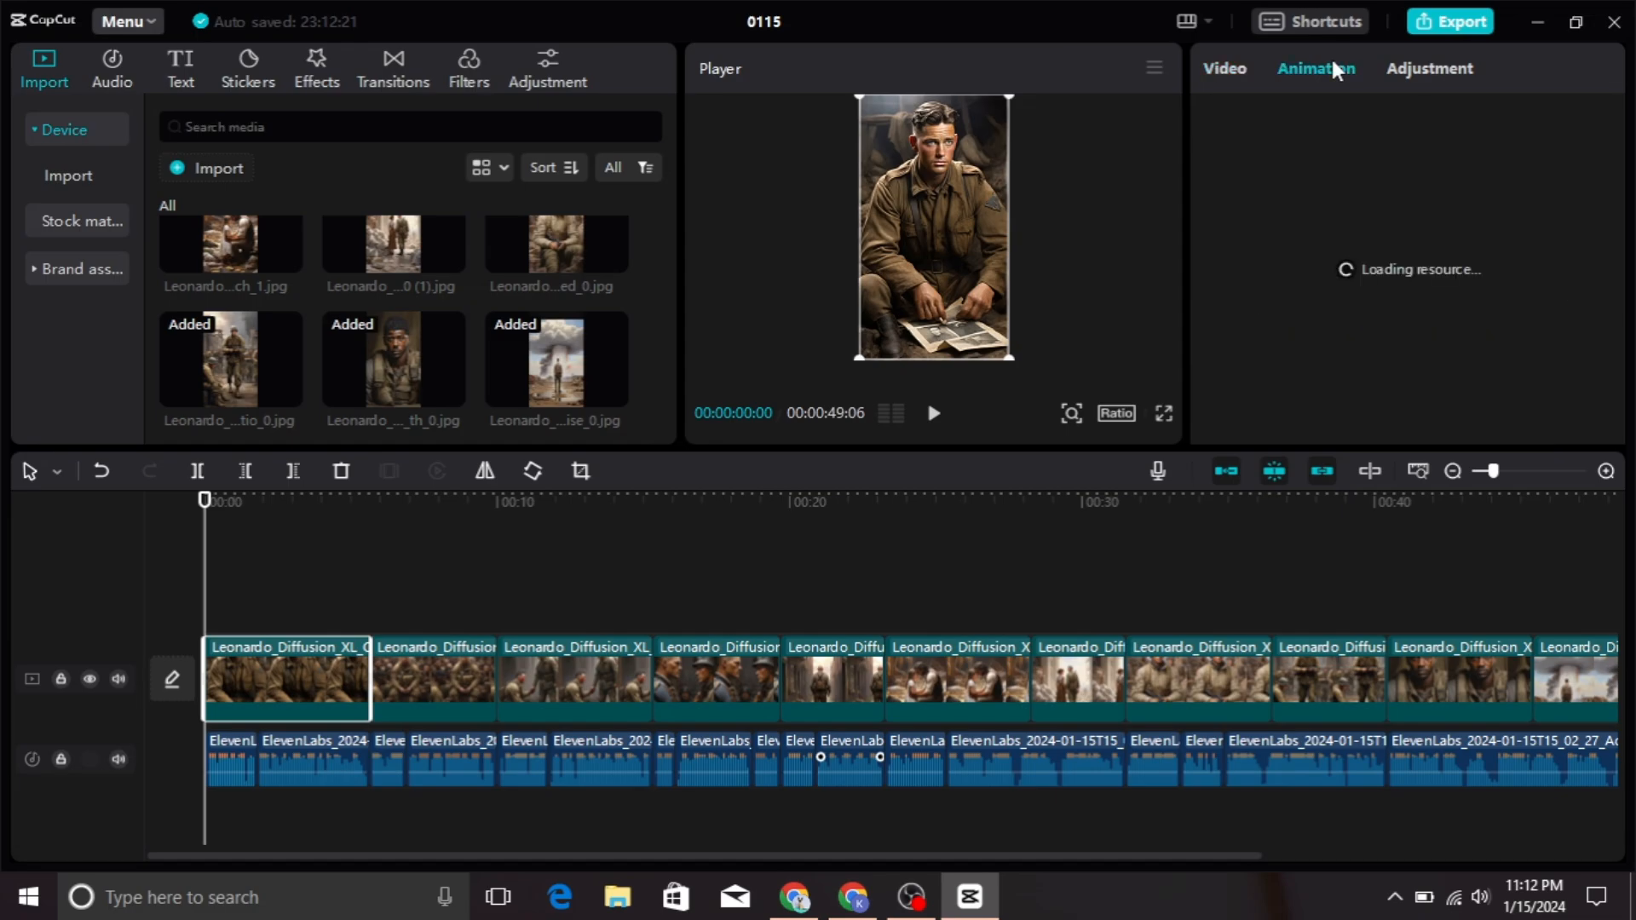
{"action": "left_click", "coordinate": [1541, 128]}
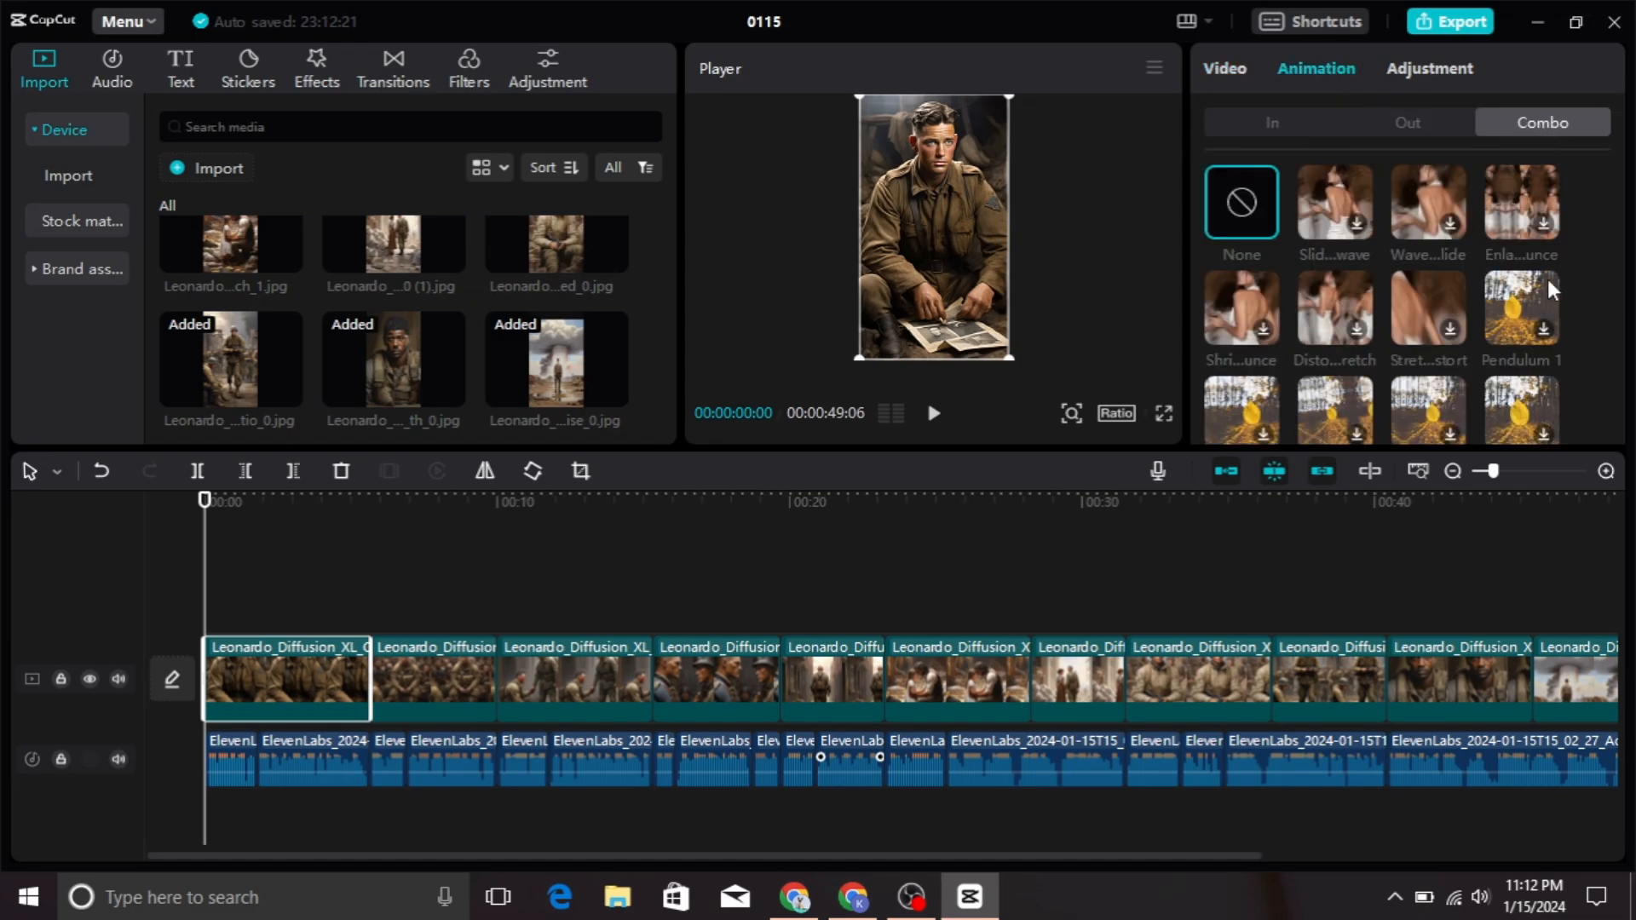
{"action": "scroll", "coordinate": [1356, 279], "scroll_direction": "down", "scroll_amount": 3}
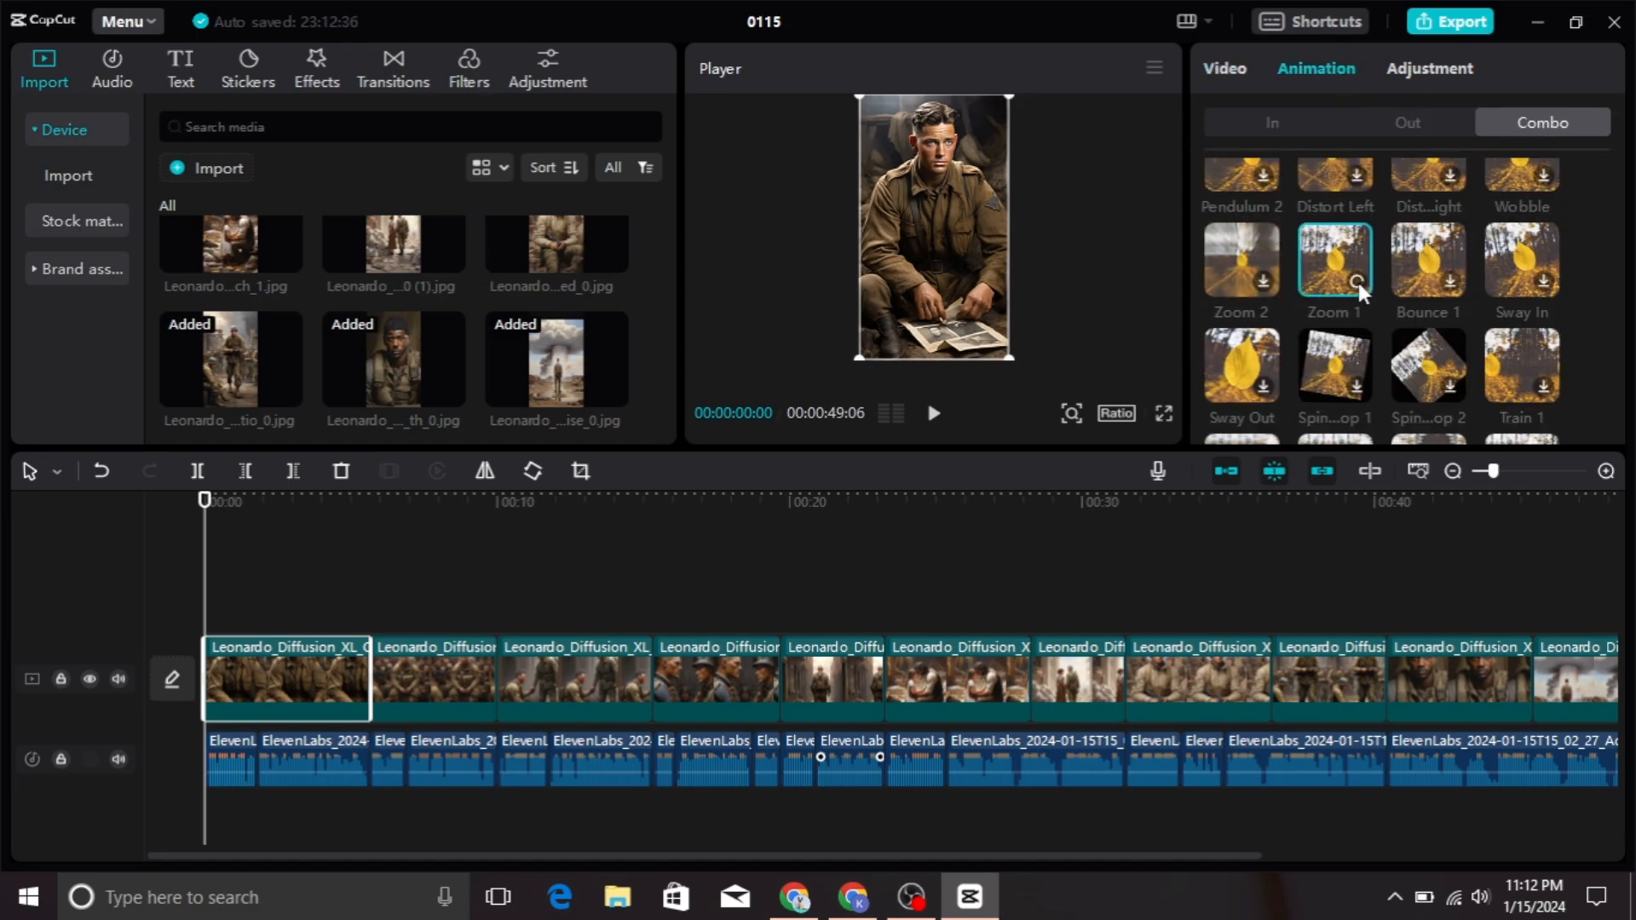
{"action": "left_click", "coordinate": [1358, 283]}
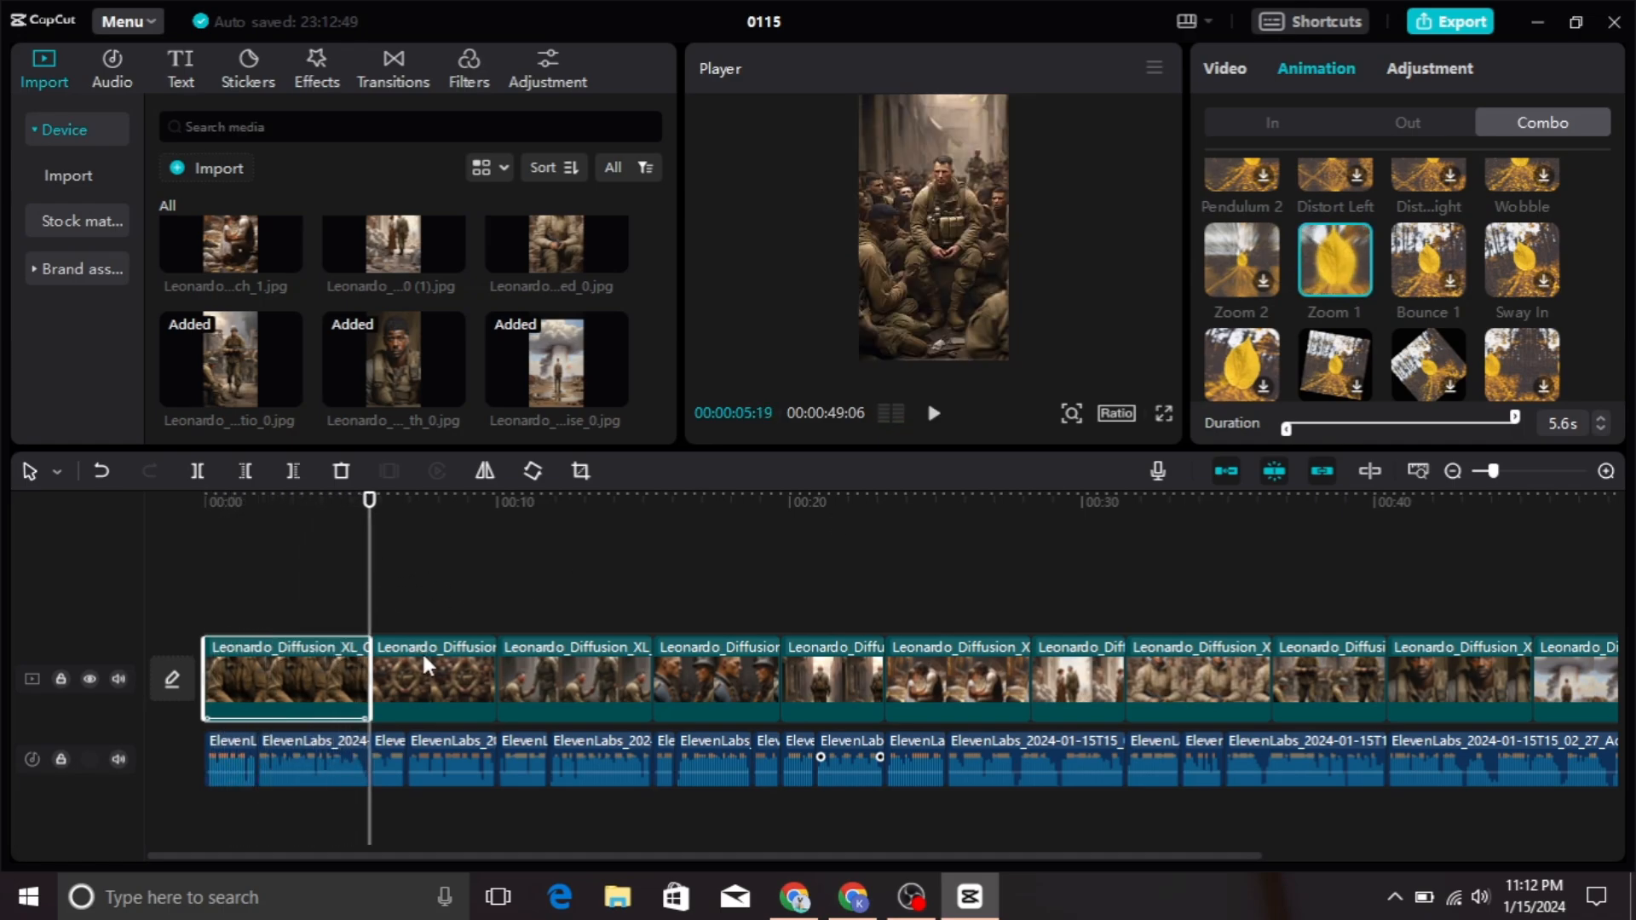
Add the Inhale camera transition between the first and second image clips, allowing duplicate frames without further reminders
{"action": "left_click", "coordinate": [391, 70]}
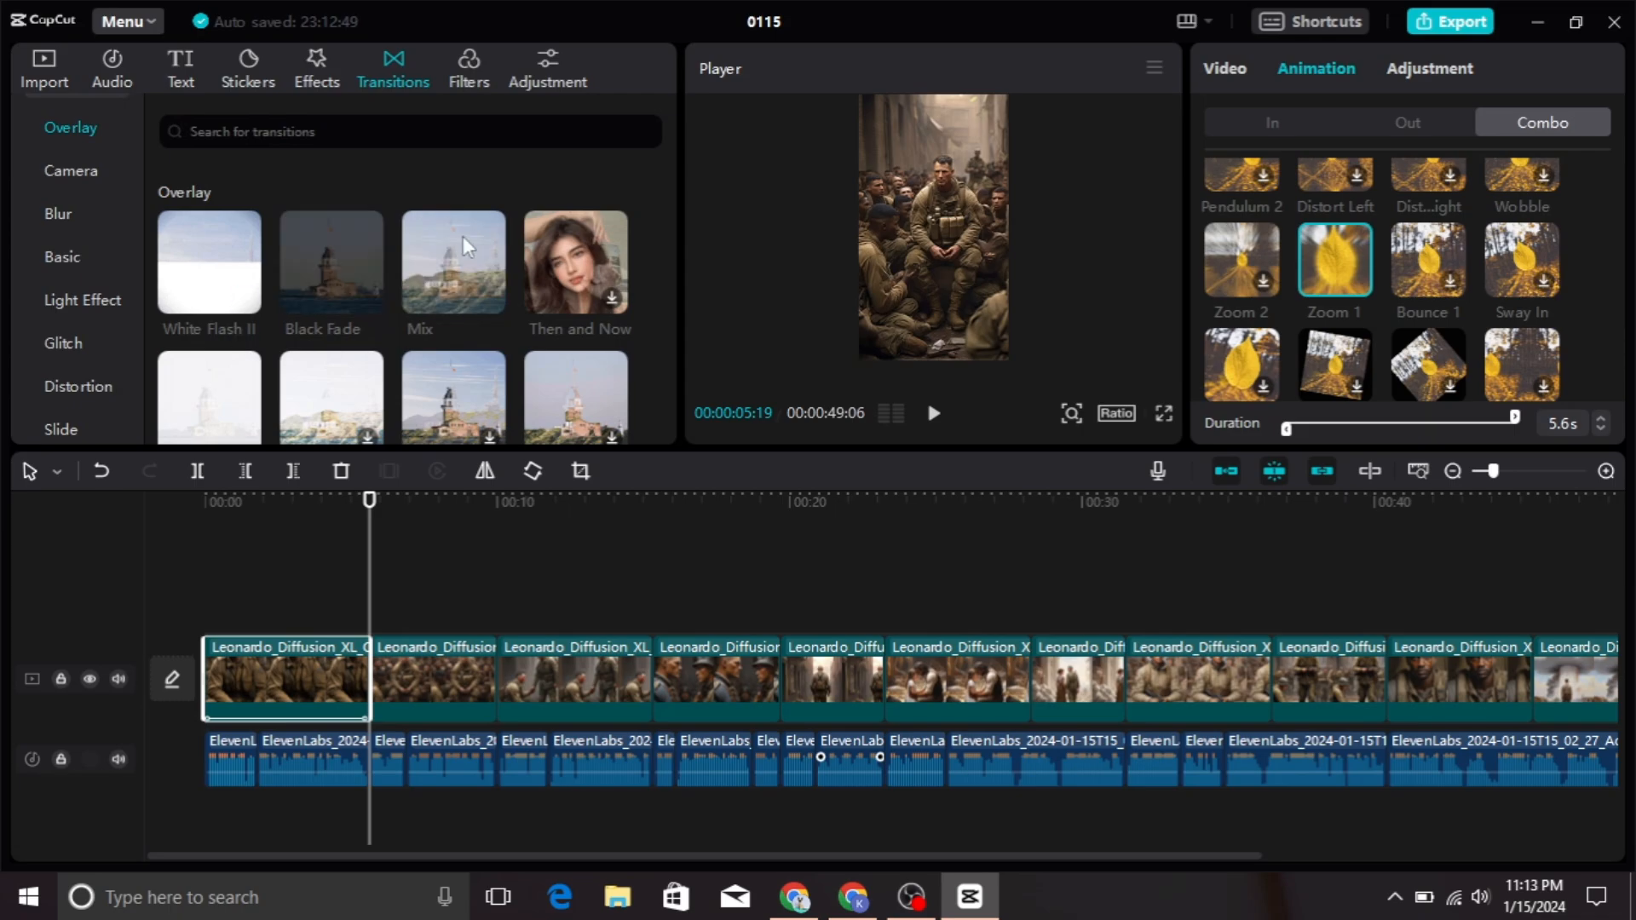
{"action": "scroll", "coordinate": [539, 366], "scroll_direction": "down", "scroll_amount": 2}
{"action": "scroll", "coordinate": [540, 367], "scroll_direction": "down", "scroll_amount": 3}
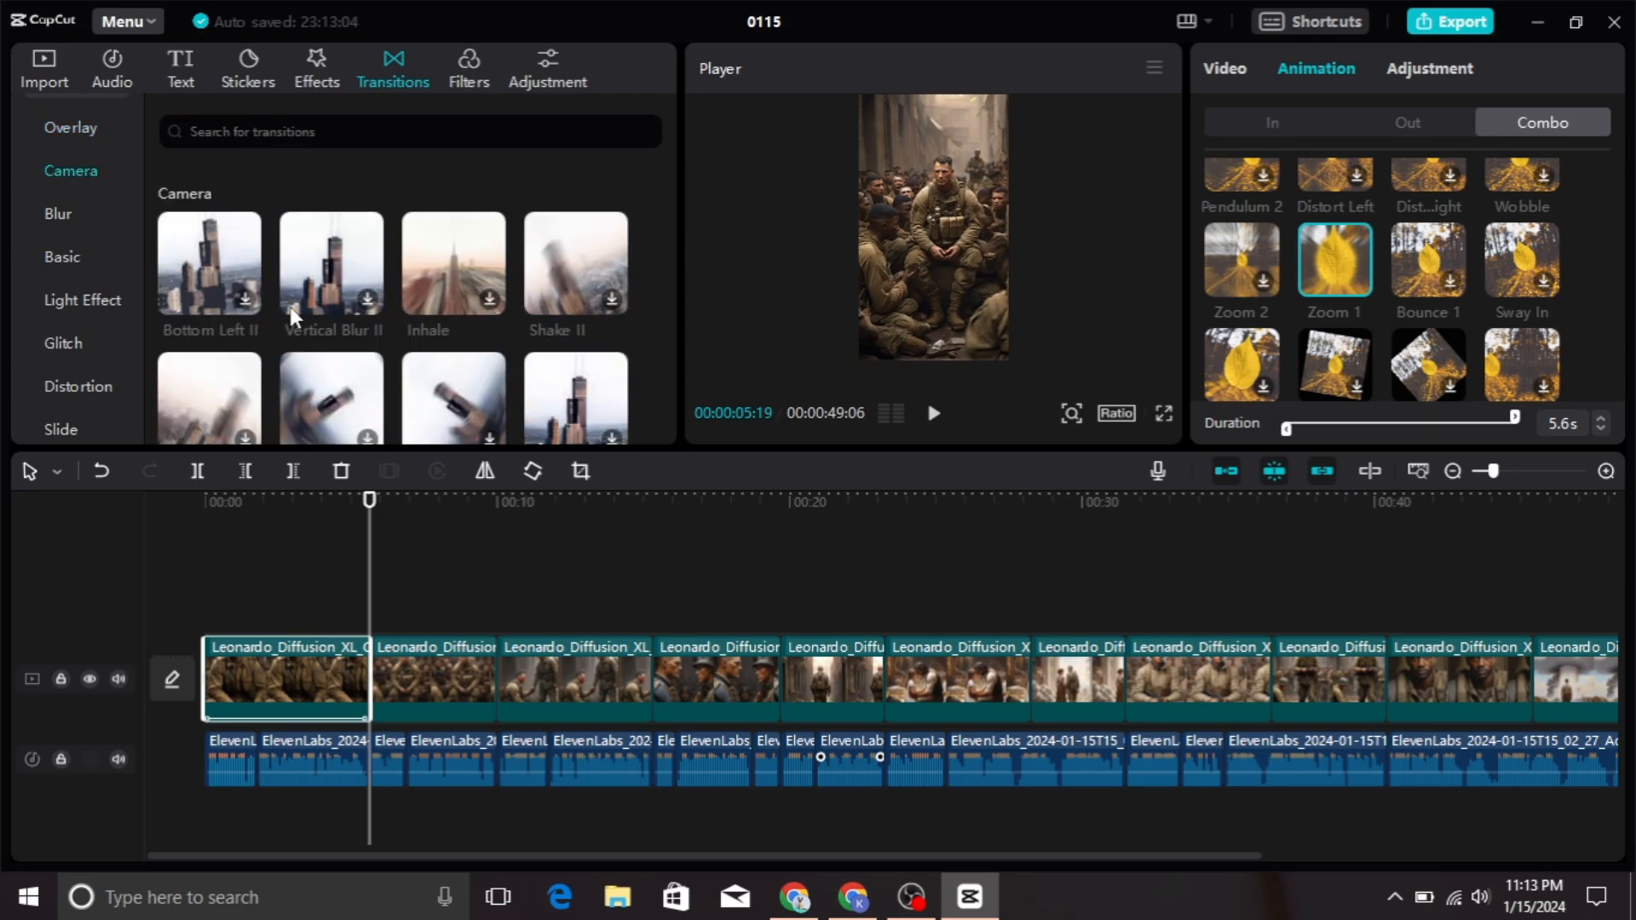
{"action": "left_click", "coordinate": [496, 307]}
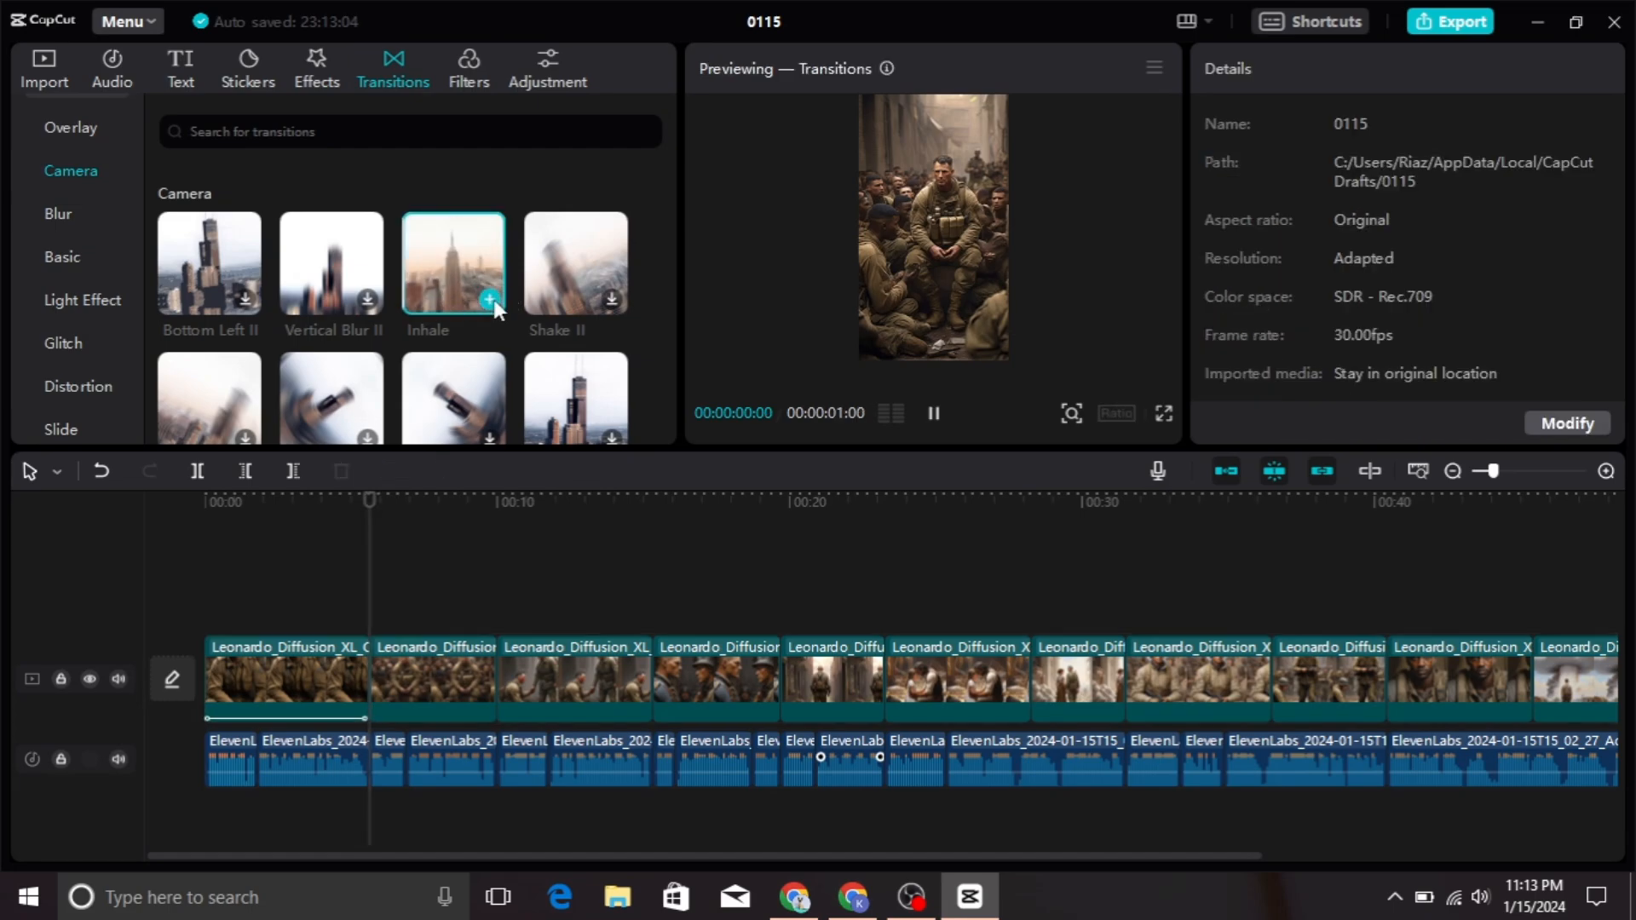
{"action": "left_click", "coordinate": [492, 300]}
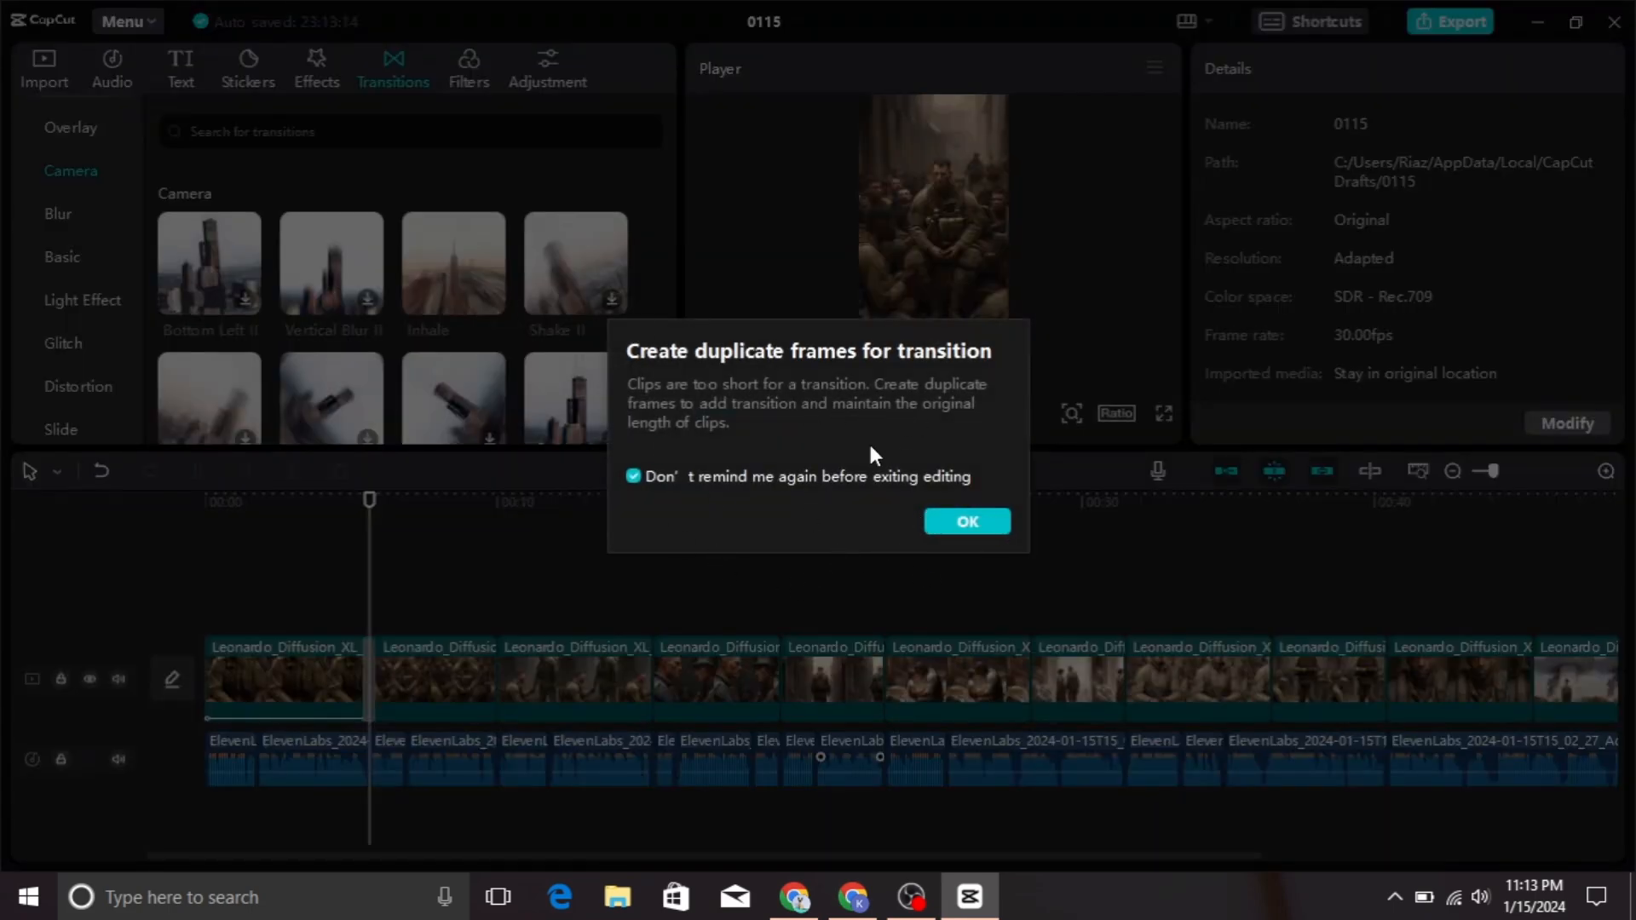
{"action": "left_click", "coordinate": [956, 523]}
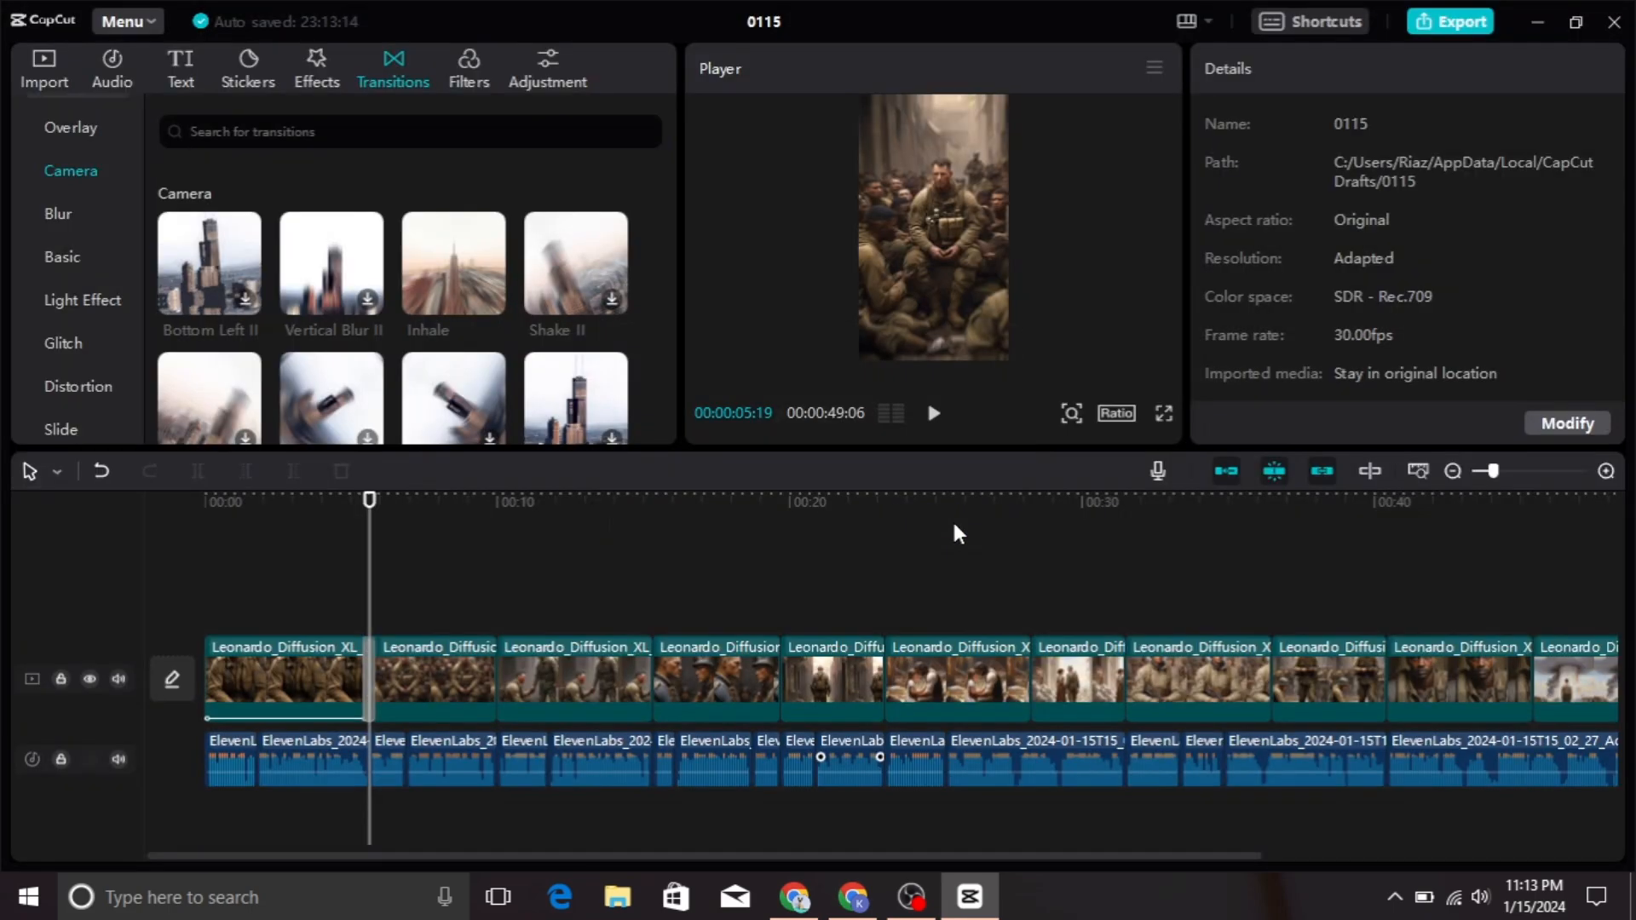
Play back the Inhale transition and give the remaining image clips combo animations
{"action": "left_click", "coordinate": [222, 612]}
{"action": "left_click", "coordinate": [934, 415]}
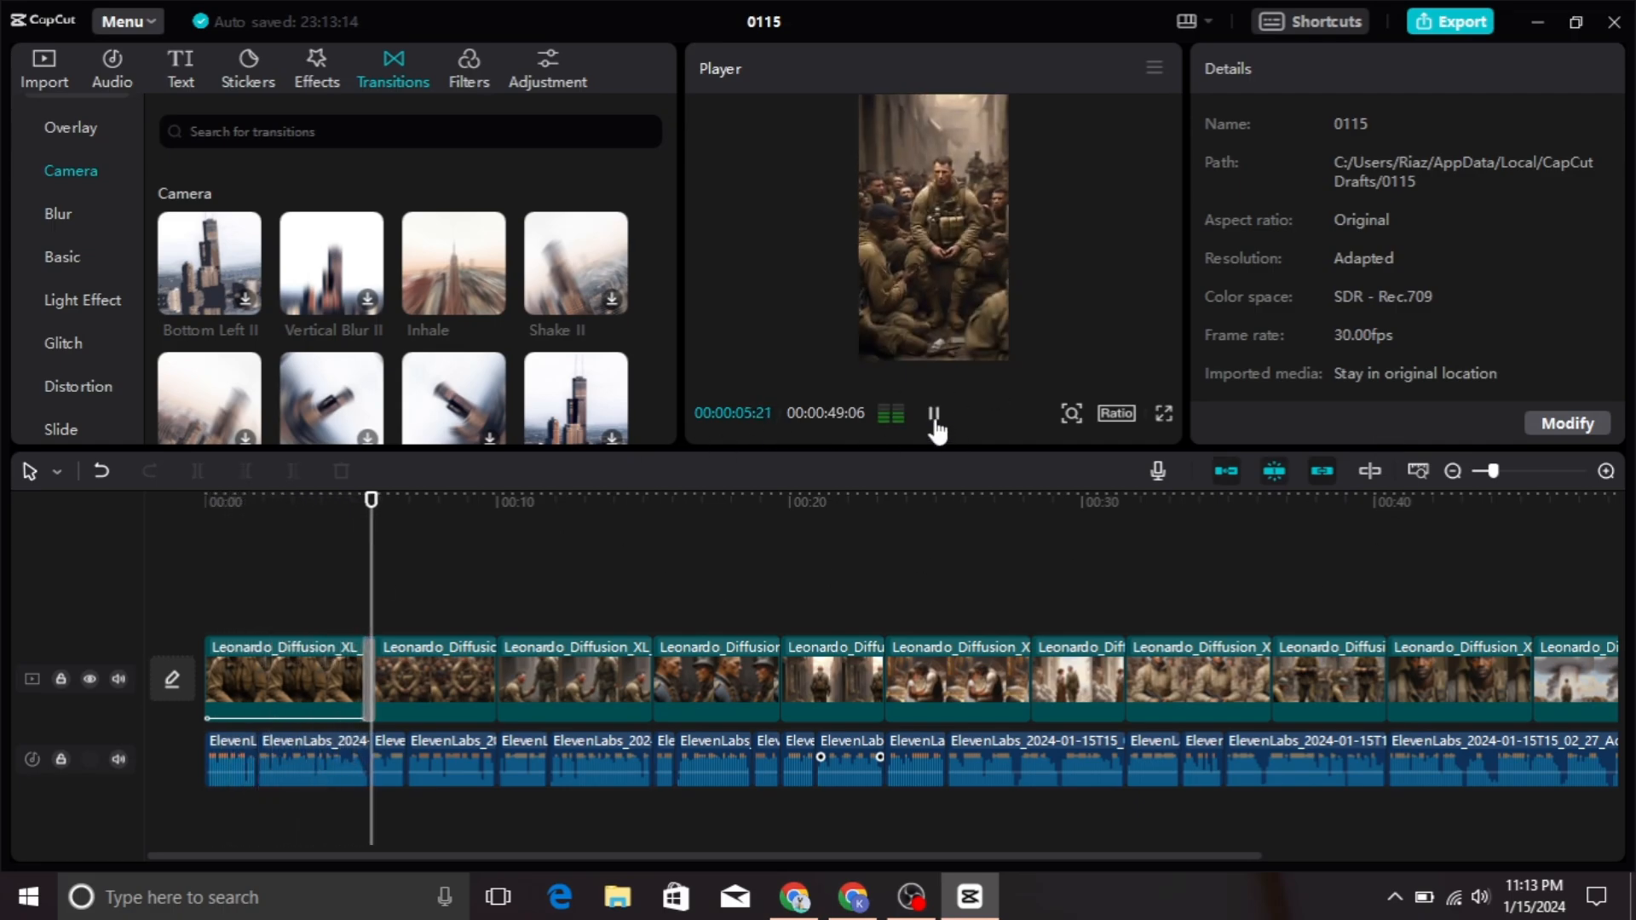
{"action": "left_click", "coordinate": [934, 414]}
{"action": "left_click", "coordinate": [442, 676]}
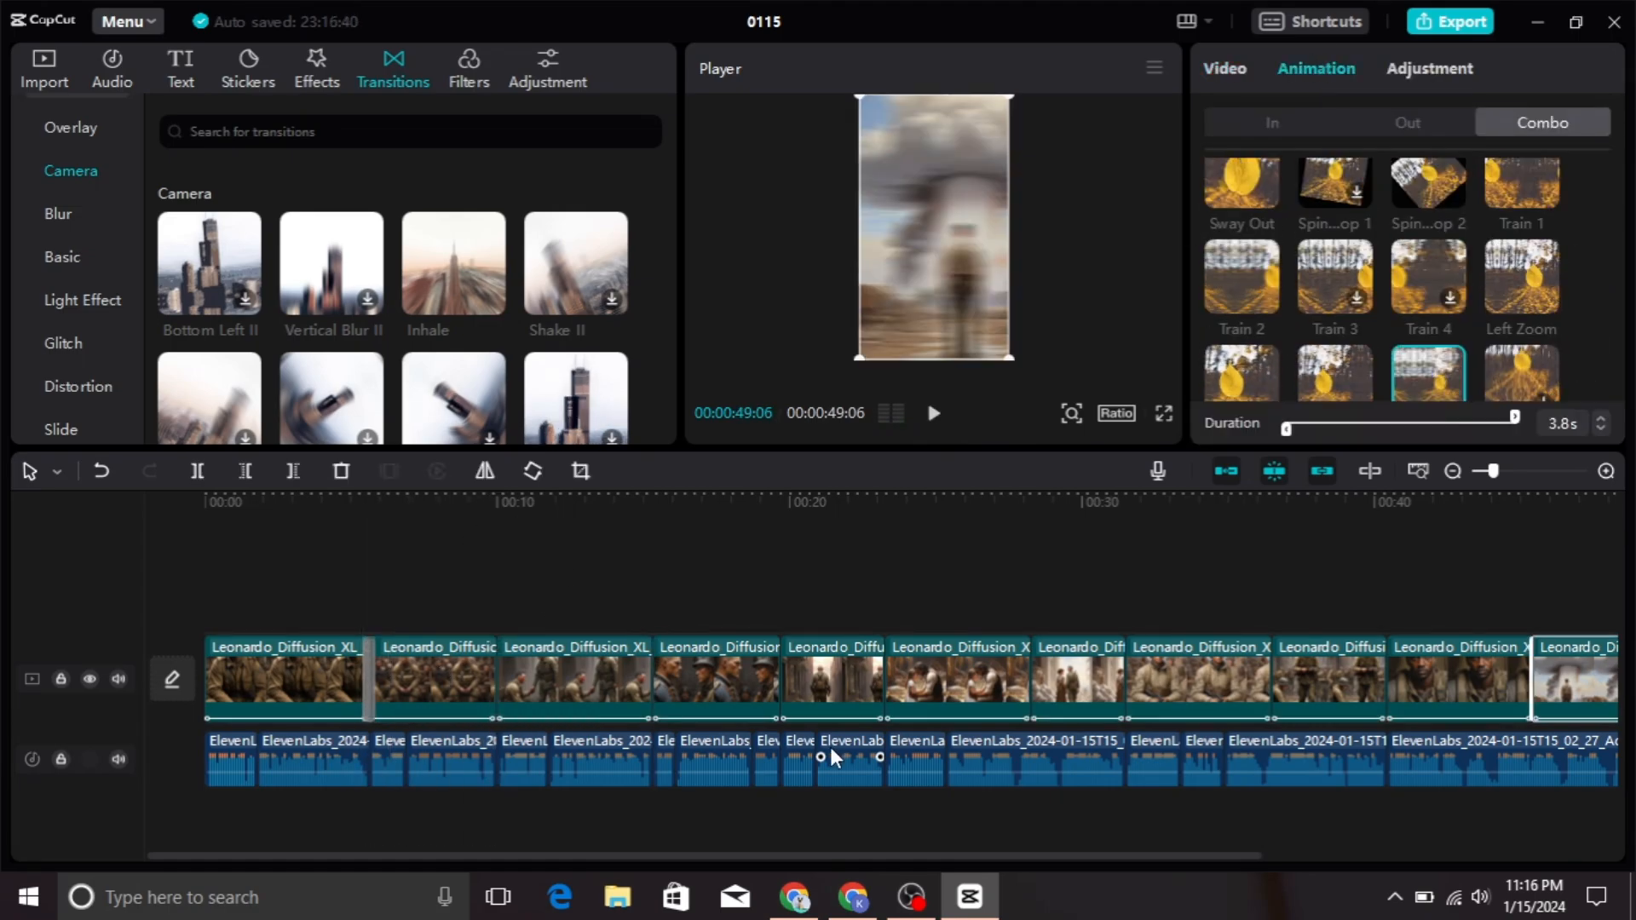
{"action": "left_click", "coordinate": [1335, 563]}
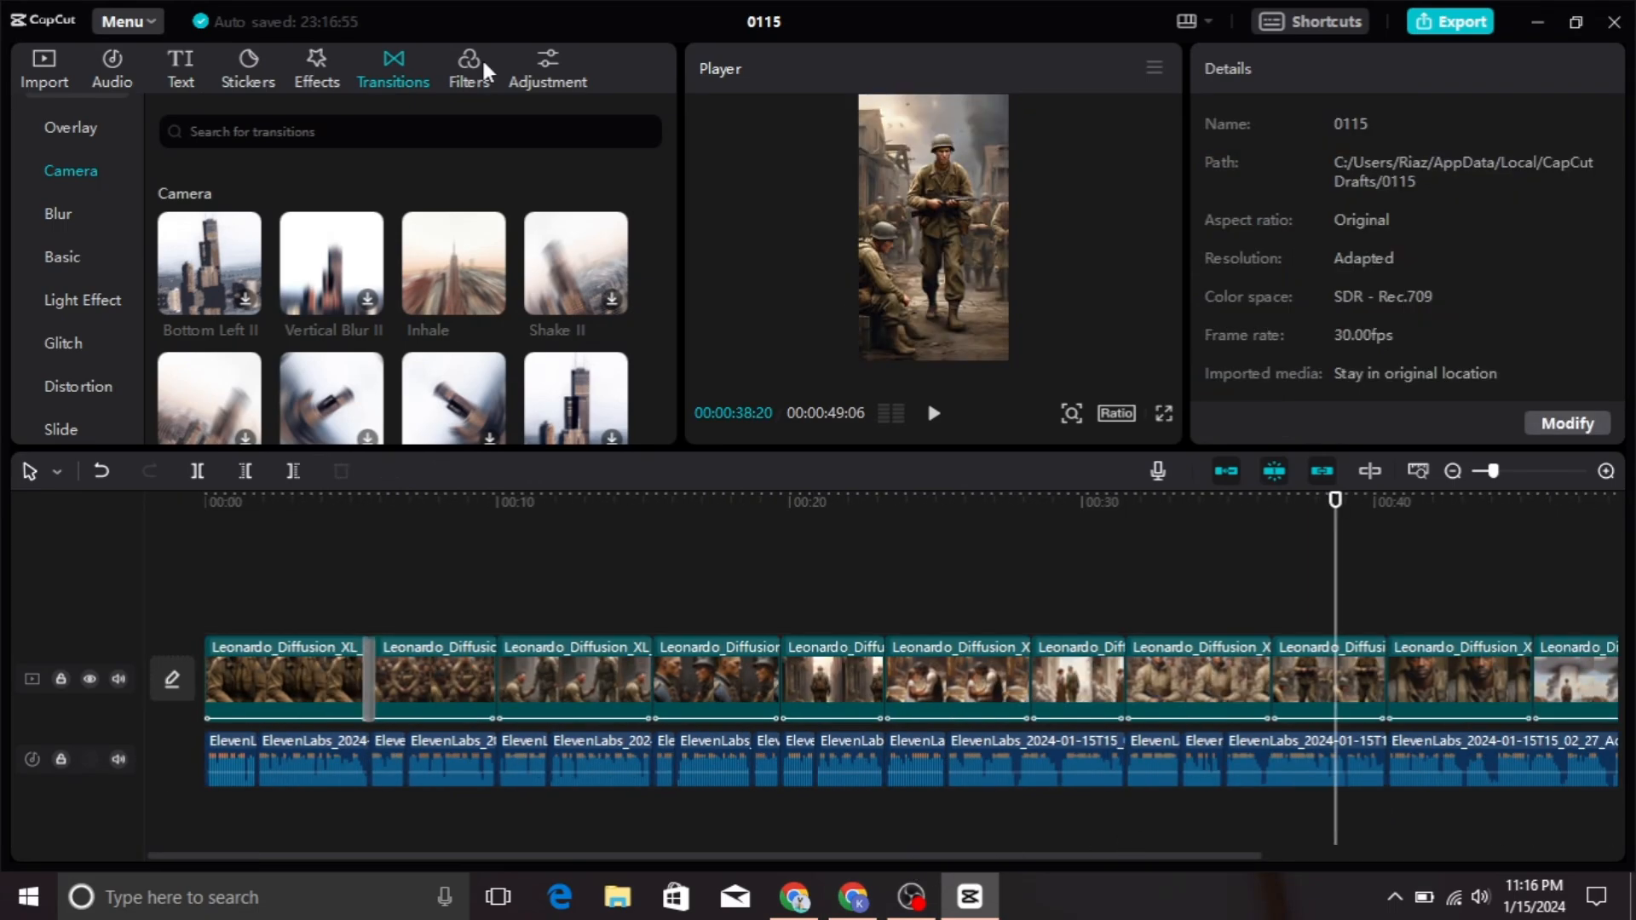
Search the filters for "clear" and add the first Clear filter at the start of the timeline
{"action": "left_click", "coordinate": [486, 70]}
{"action": "left_click", "coordinate": [332, 131]}
{"action": "type", "text": "dea"}
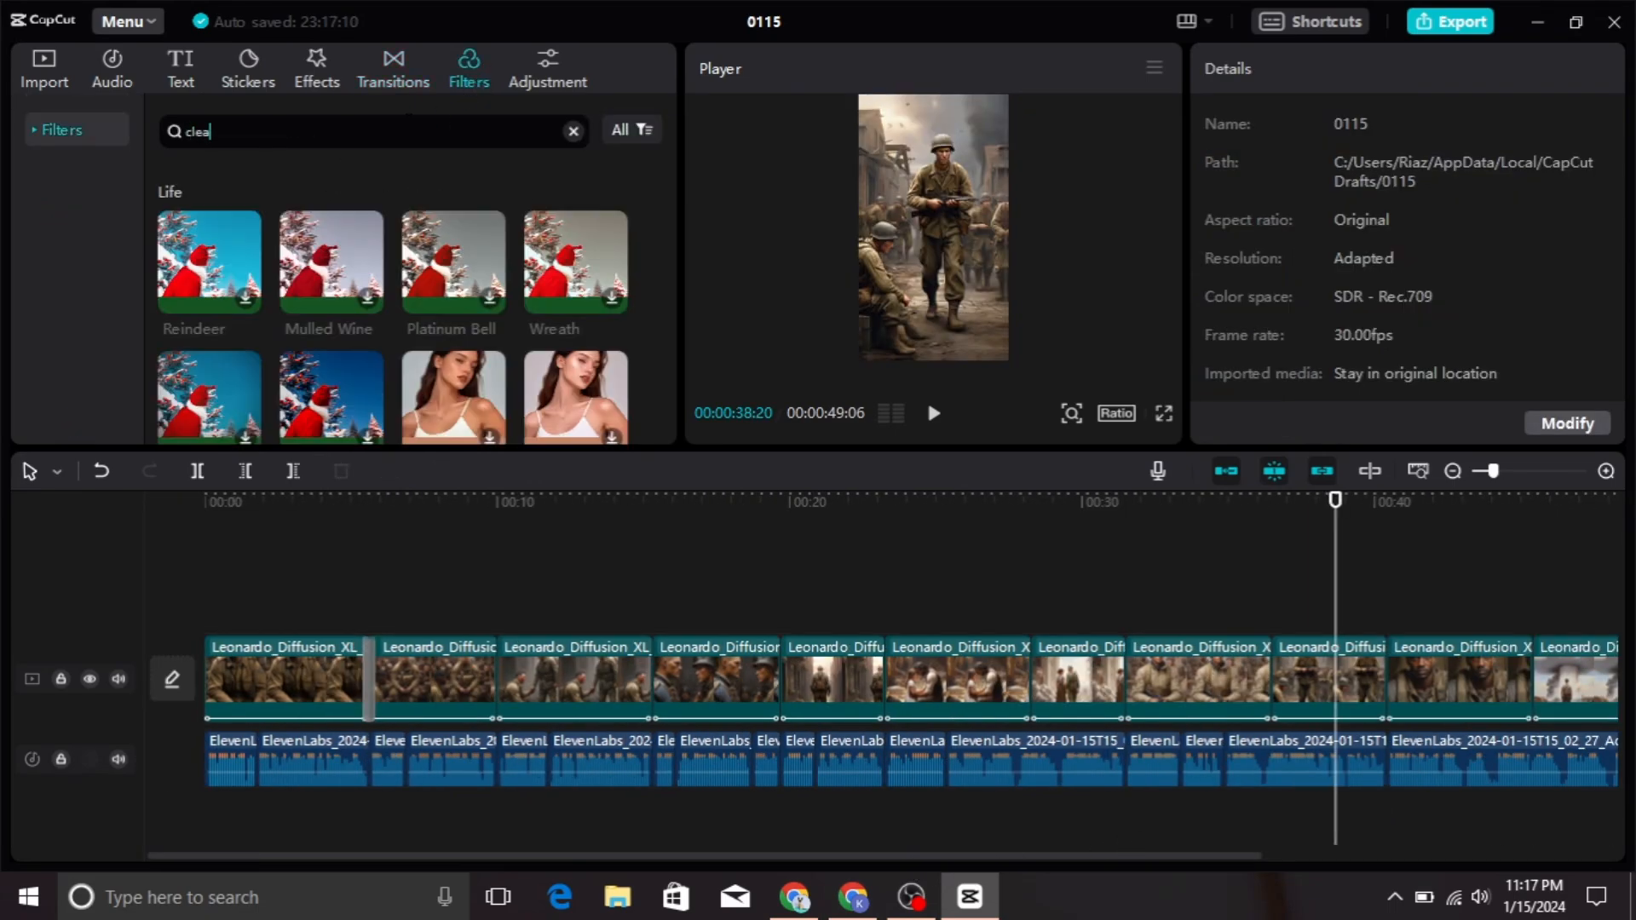
{"action": "type", "text": "r"}
{"action": "key", "text": "Return"}
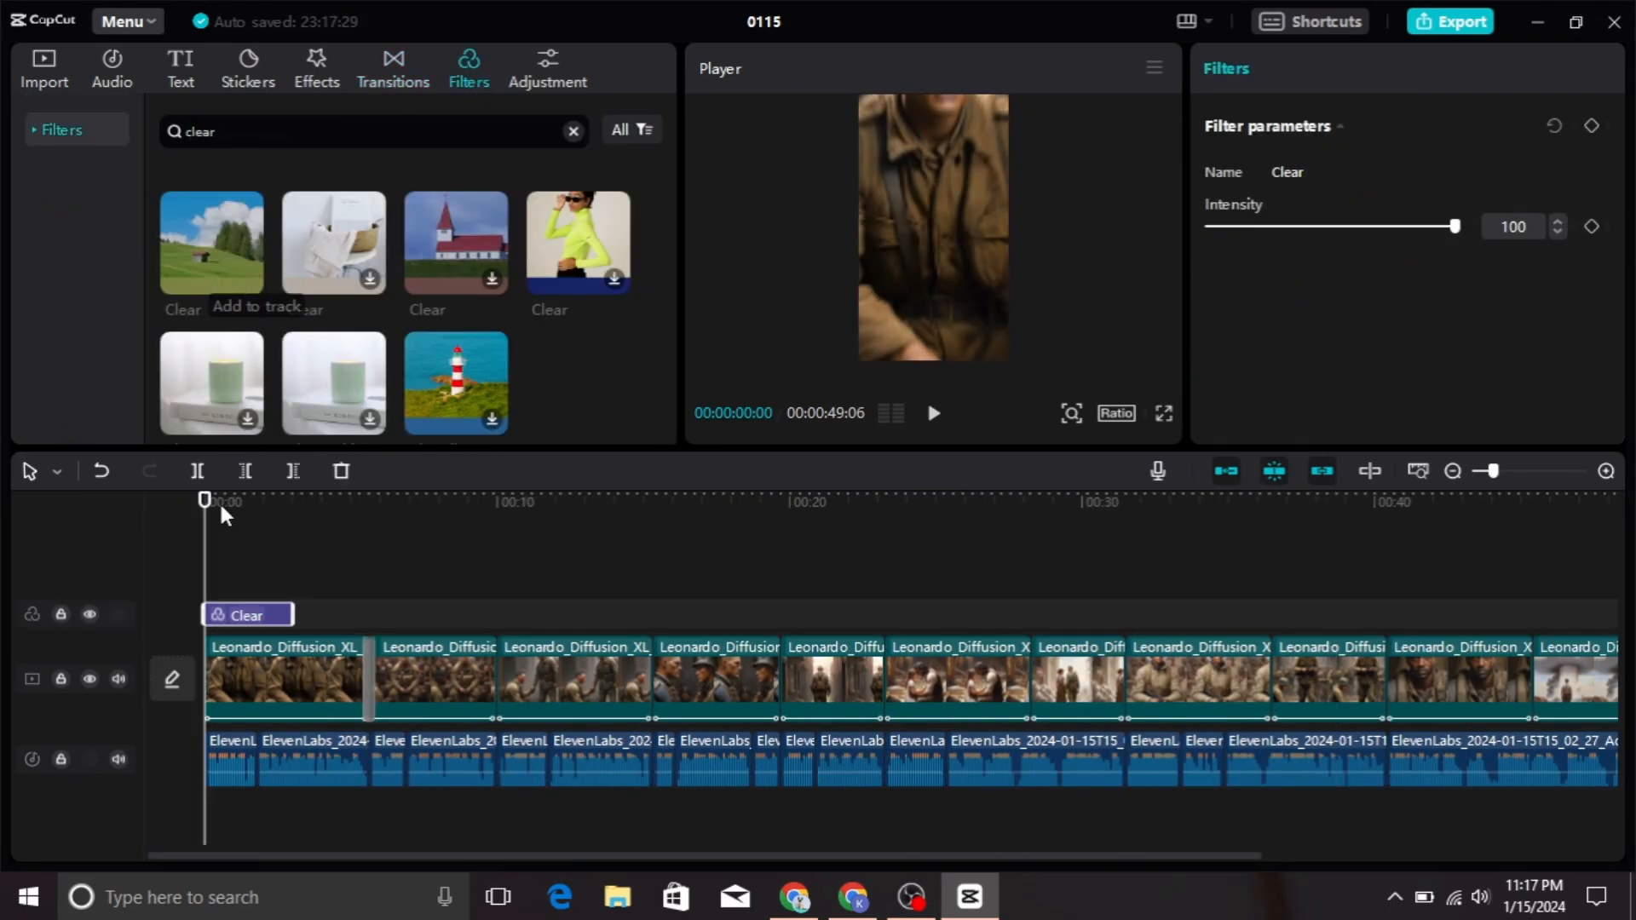
Extend the Clear filter to the end of the video
{"action": "left_click_drag", "start_coordinate": [290, 616], "coordinate": [1486, 622]}
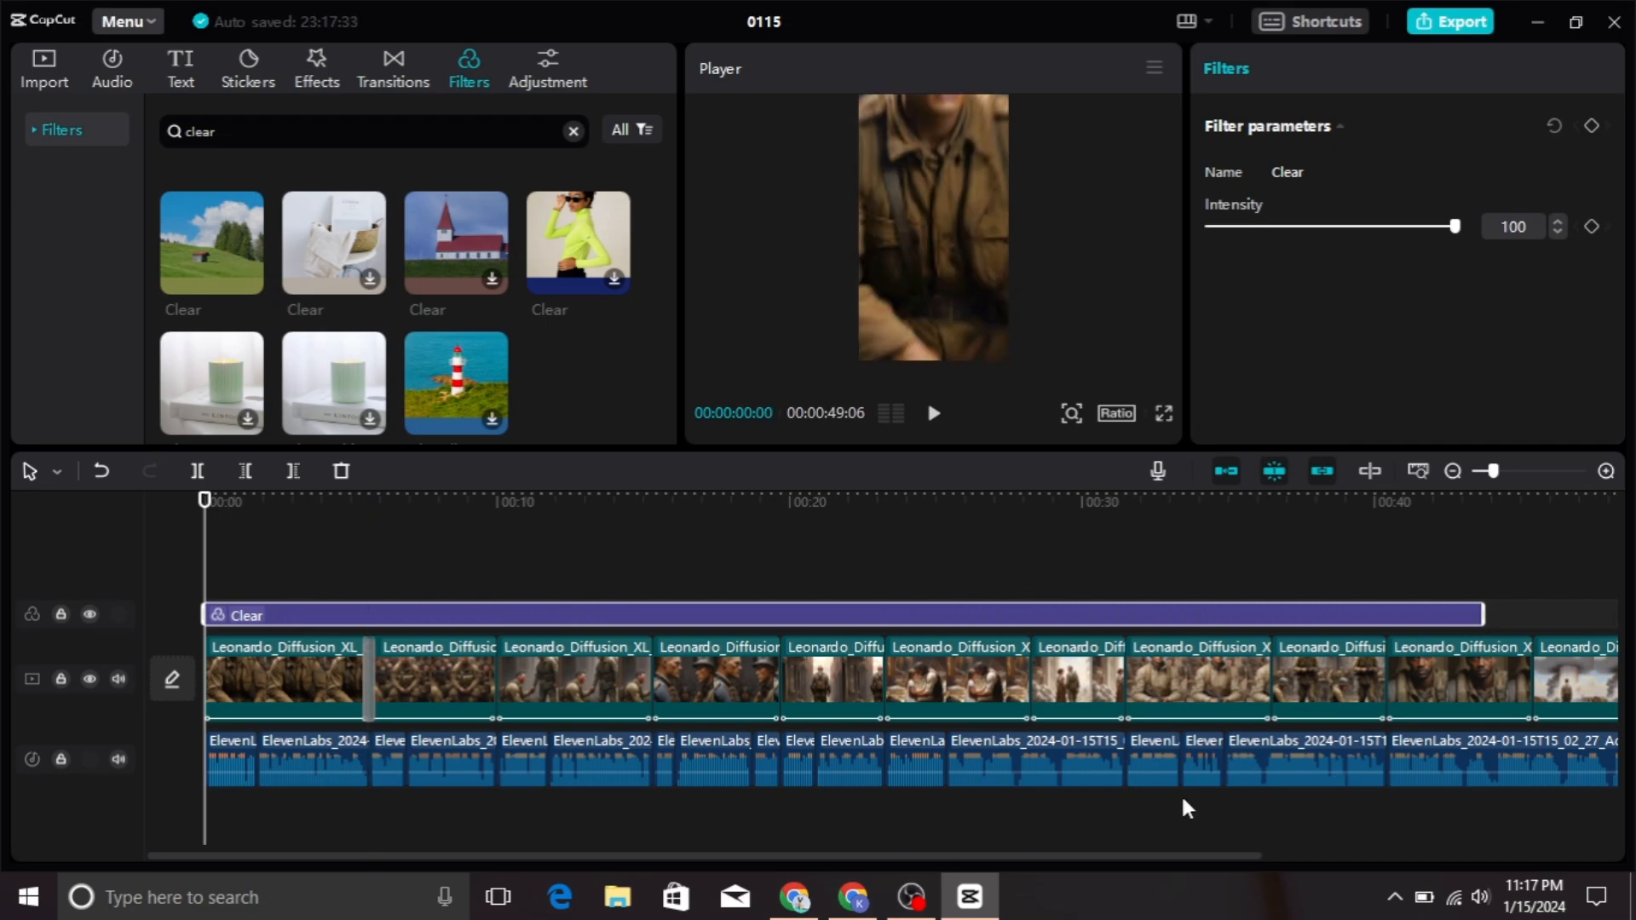
{"action": "left_click_drag", "start_coordinate": [1178, 857], "coordinate": [1323, 861]}
{"action": "left_click_drag", "start_coordinate": [1290, 620], "coordinate": [1466, 625]}
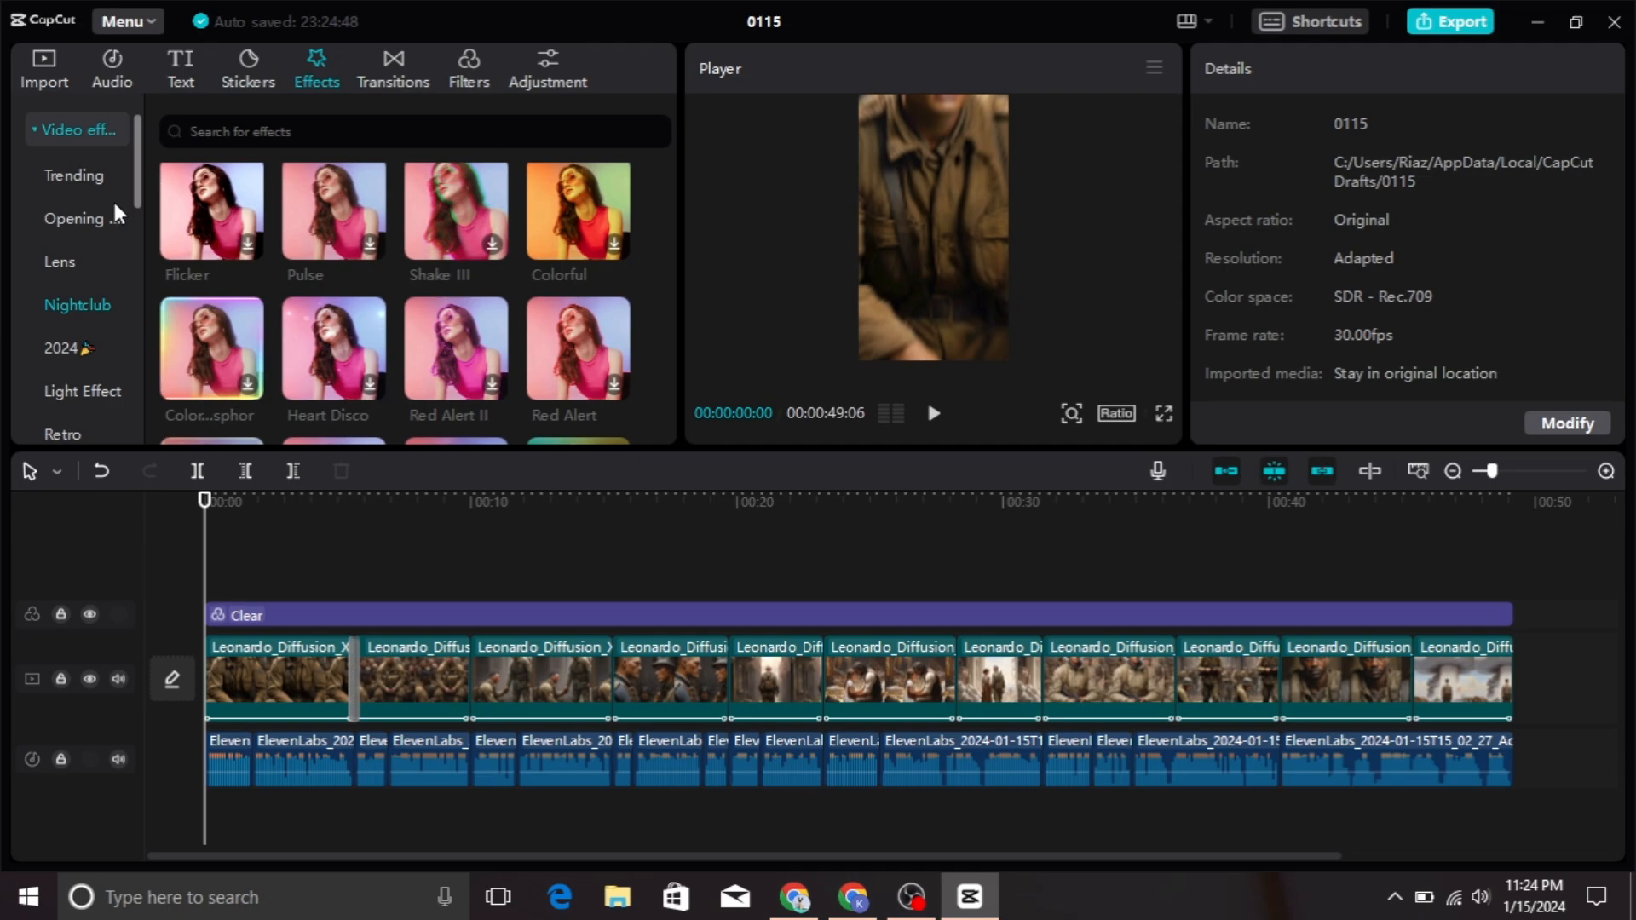
Add the Spark II effect from the Spark category and stretch it across the whole video
{"action": "scroll", "coordinate": [117, 214], "scroll_direction": "down", "scroll_amount": 8}
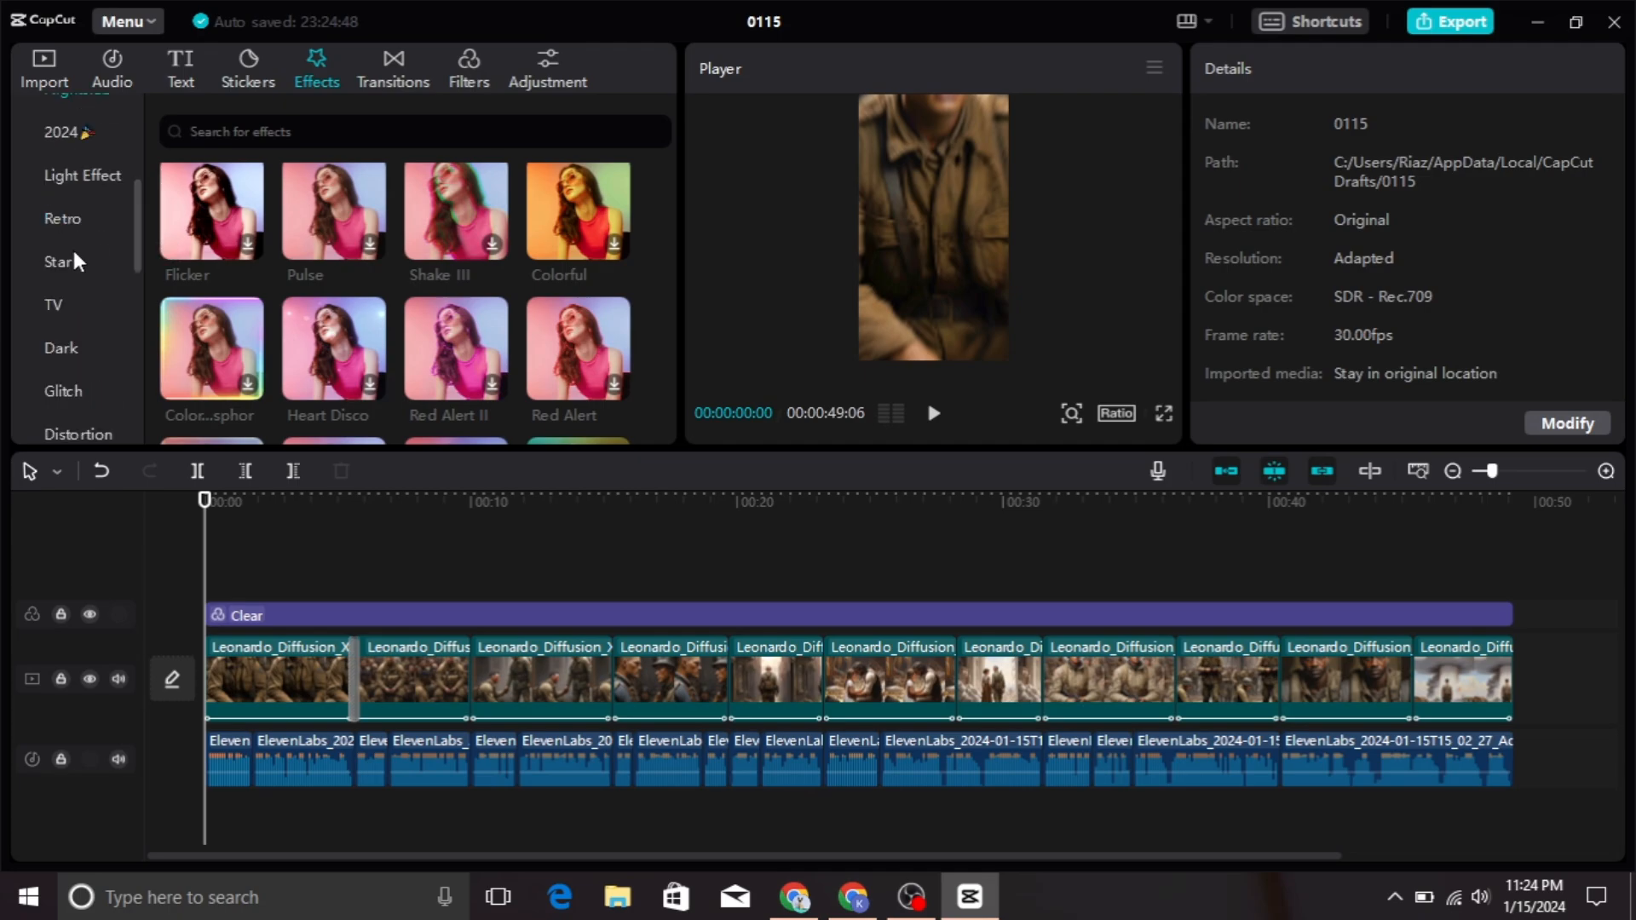
{"action": "scroll", "coordinate": [79, 259], "scroll_direction": "up", "scroll_amount": 4}
{"action": "scroll", "coordinate": [79, 258], "scroll_direction": "down", "scroll_amount": 4}
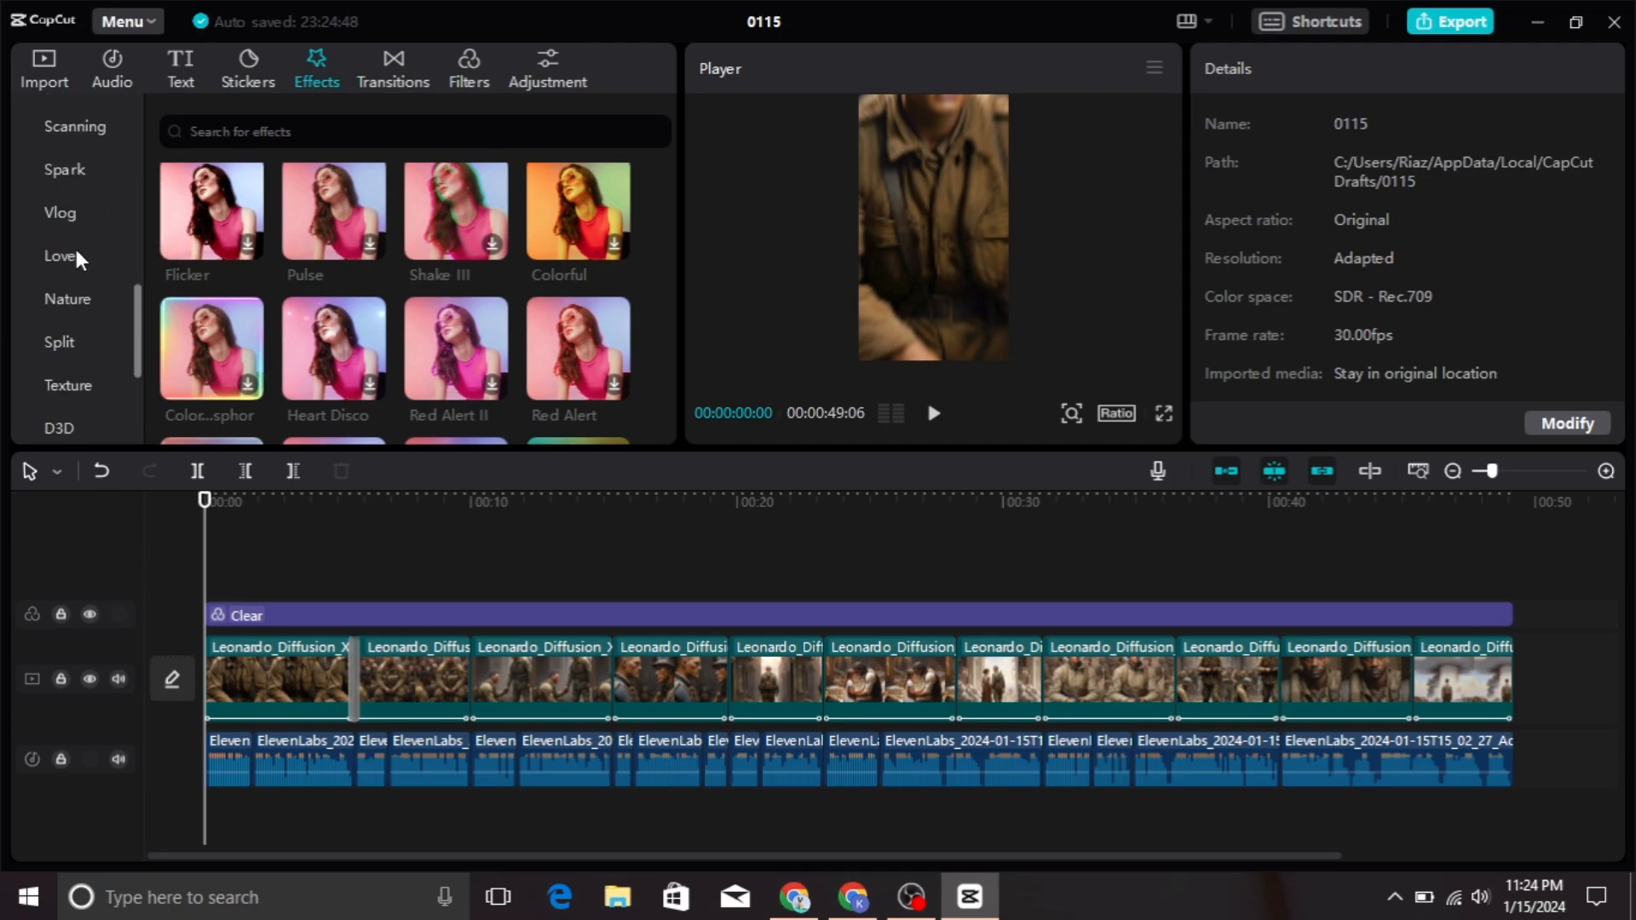
{"action": "left_click", "coordinate": [64, 171]}
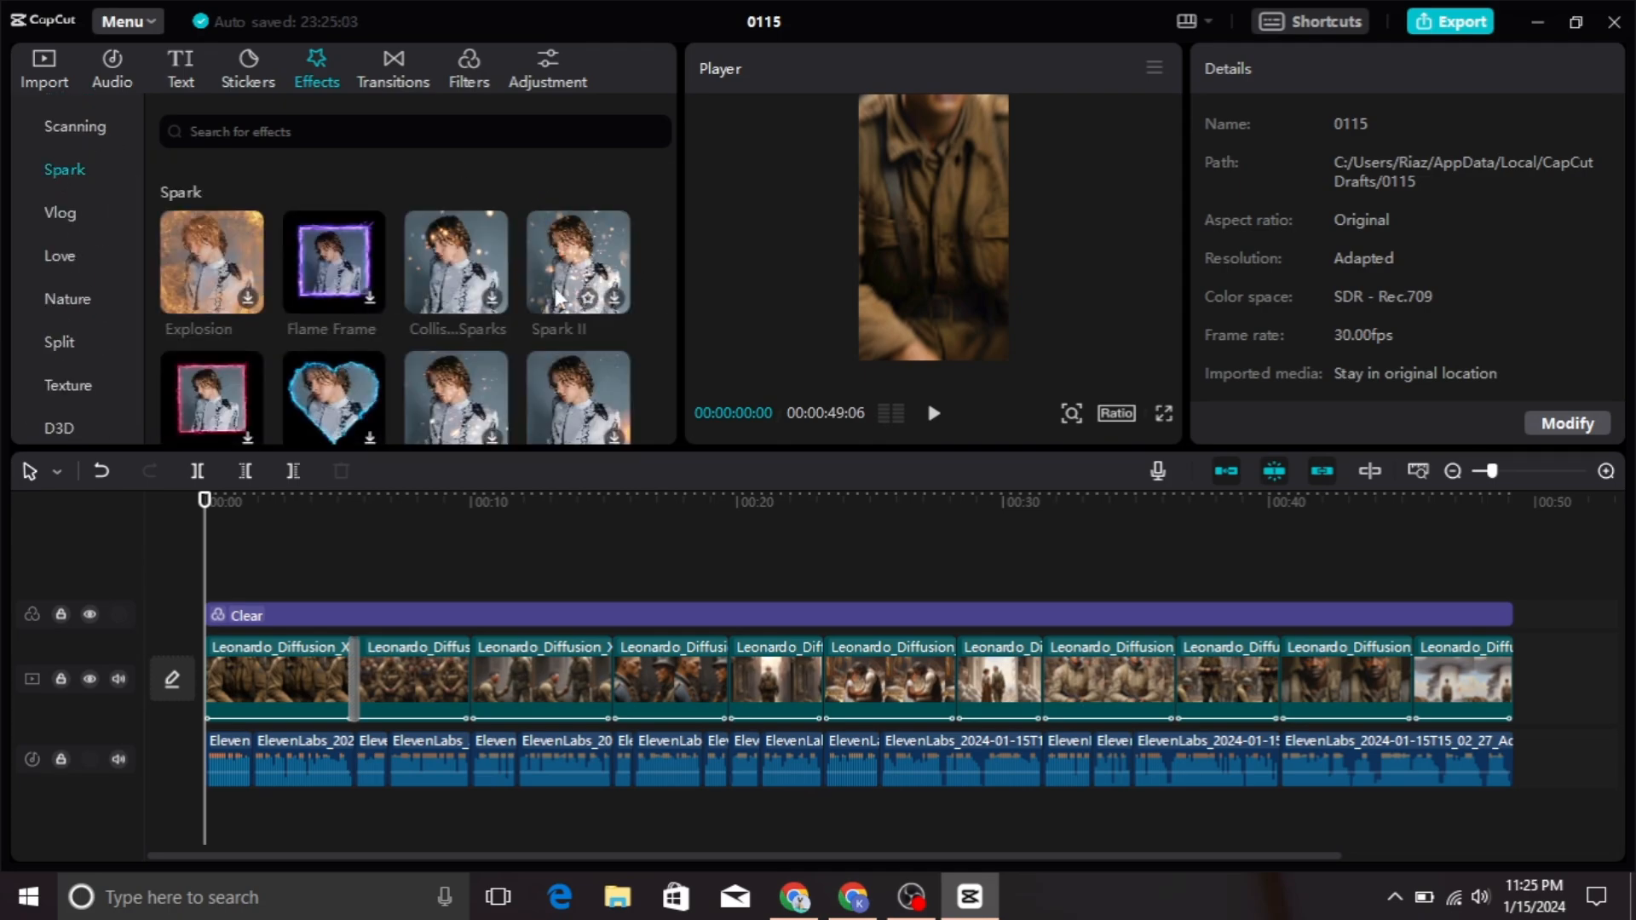
{"action": "left_click", "coordinate": [617, 299]}
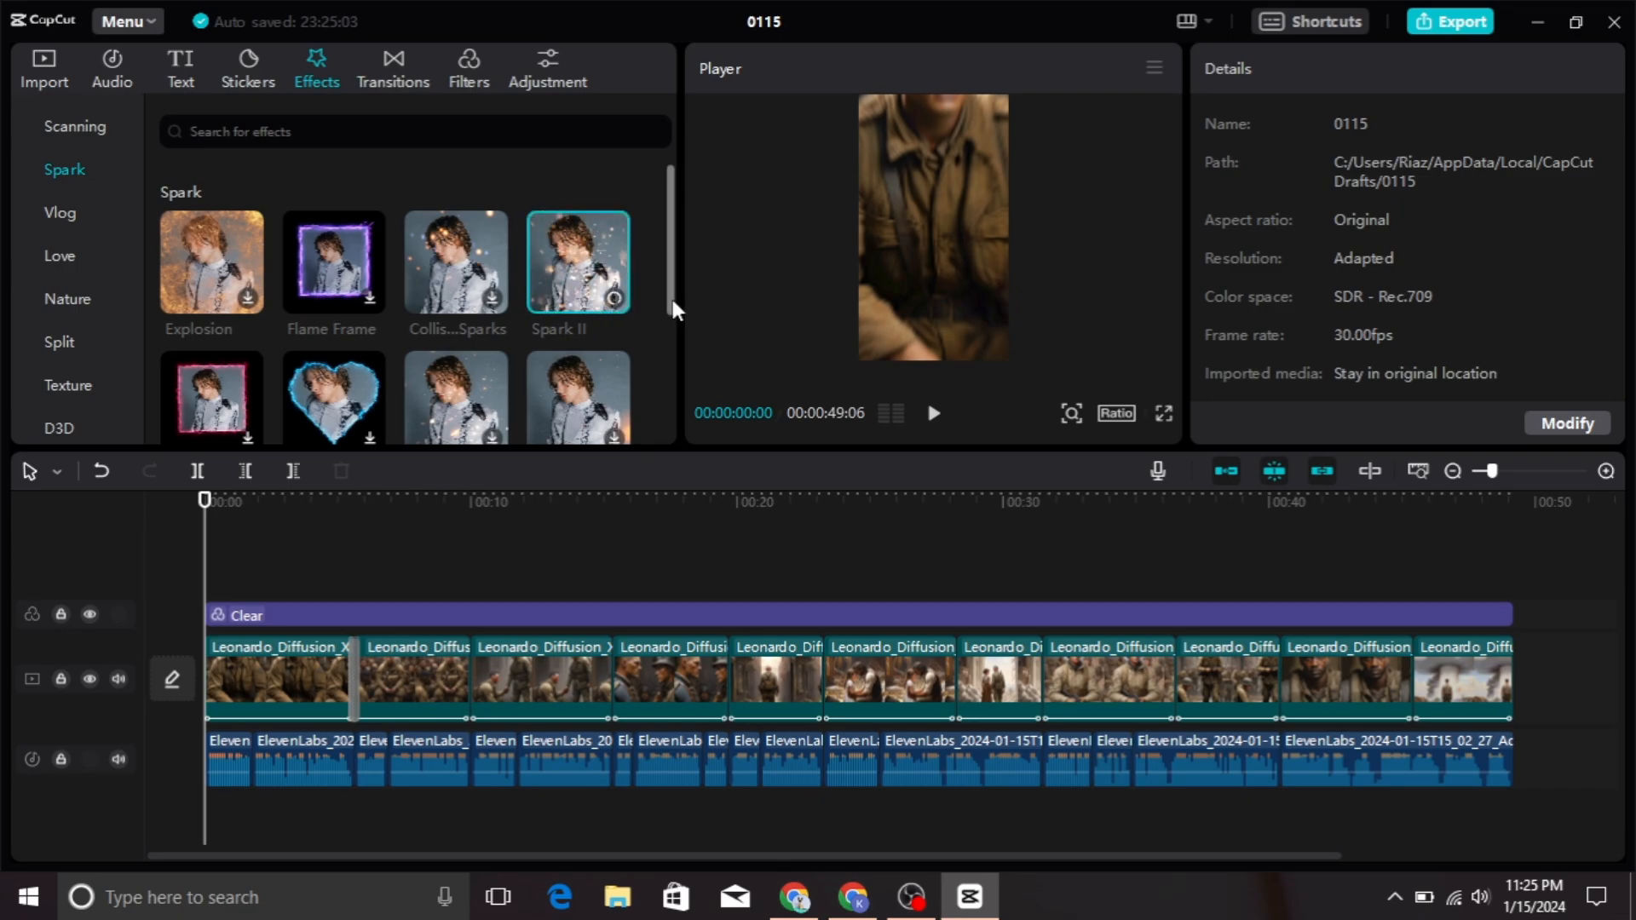
{"action": "left_click", "coordinate": [615, 299]}
{"action": "left_click_drag", "start_coordinate": [286, 582], "coordinate": [1516, 582]}
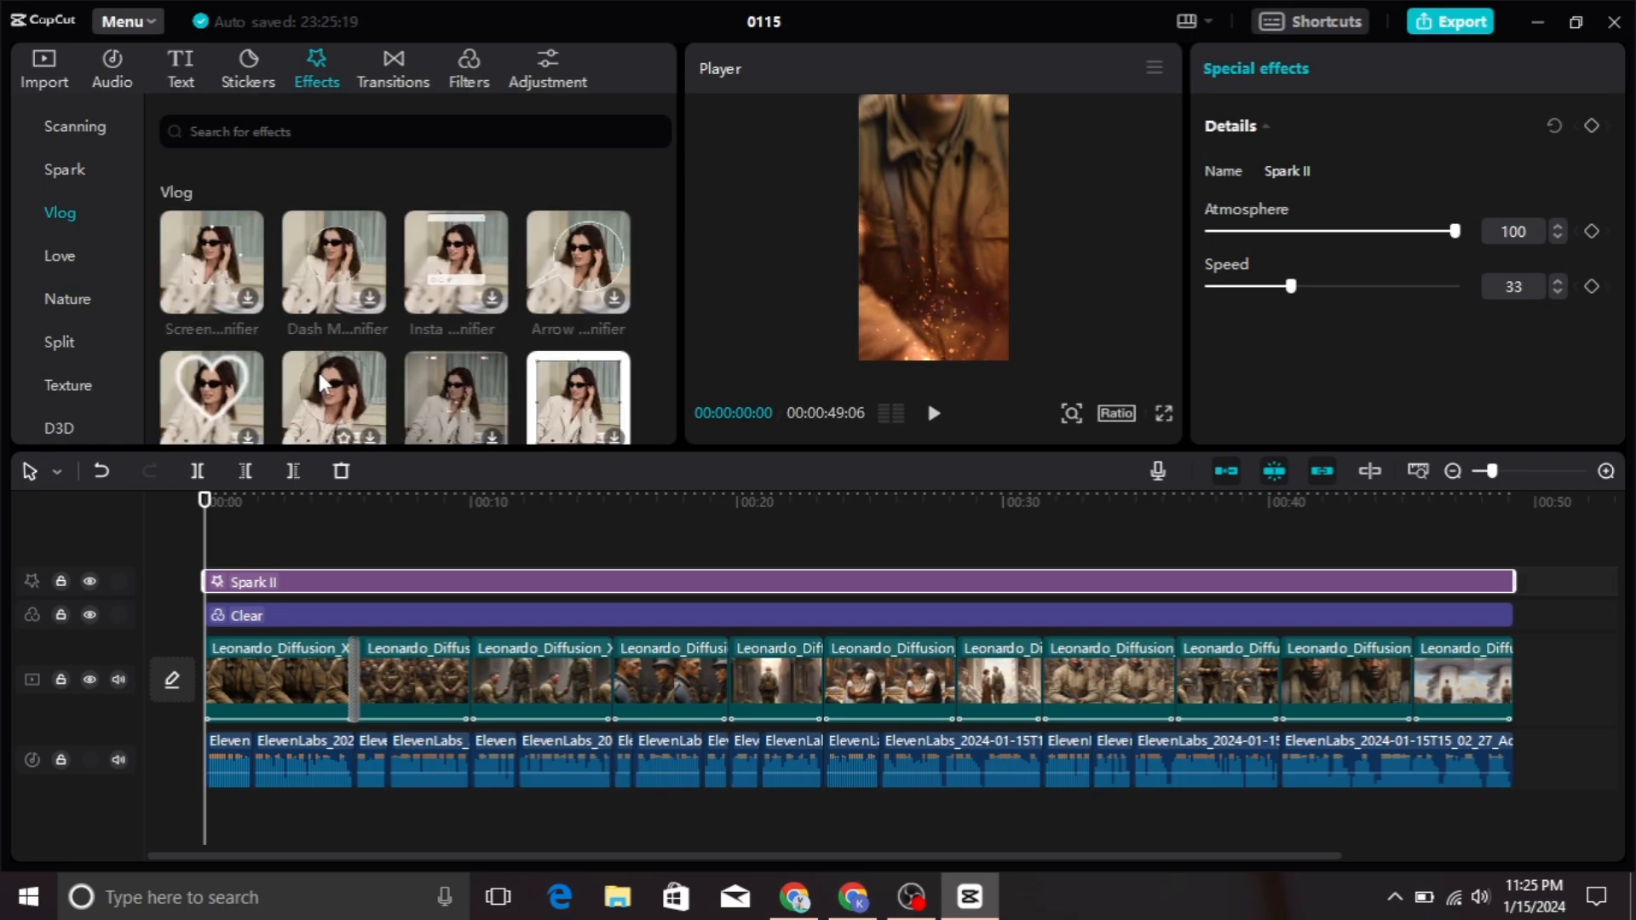
Play back the opening with Spark II and try the last effect in the Spark category
{"action": "scroll", "coordinate": [337, 245], "scroll_direction": "up", "scroll_amount": 3}
{"action": "left_click", "coordinate": [934, 414]}
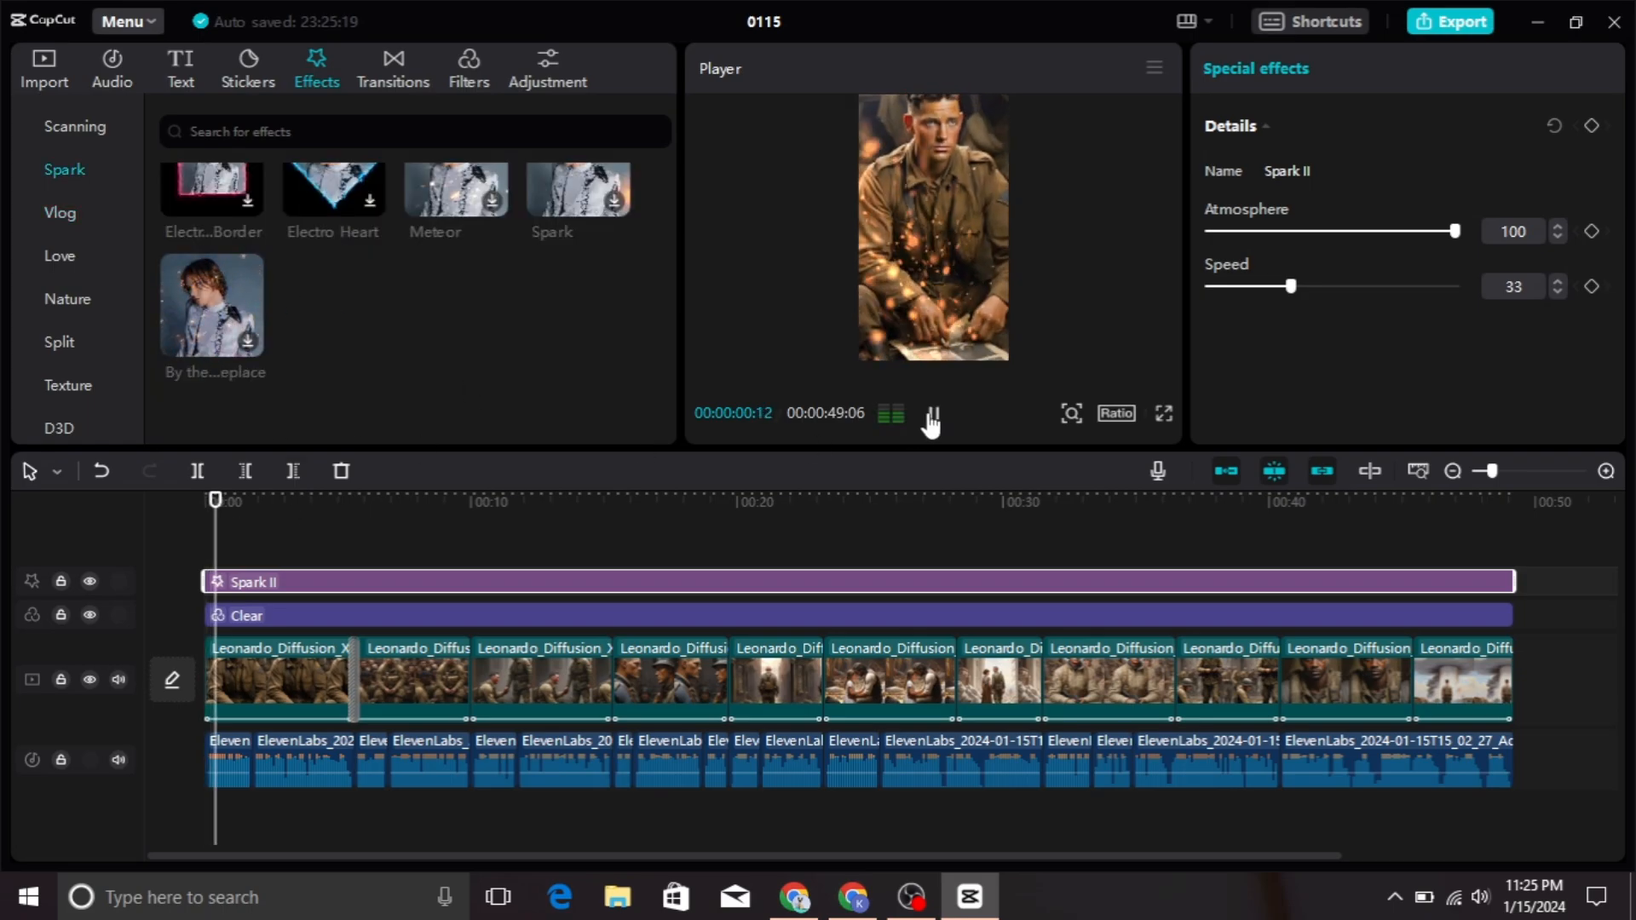
{"action": "left_click", "coordinate": [933, 415]}
{"action": "left_click_drag", "start_coordinate": [226, 554], "coordinate": [203, 546]}
{"action": "left_click", "coordinate": [247, 341]}
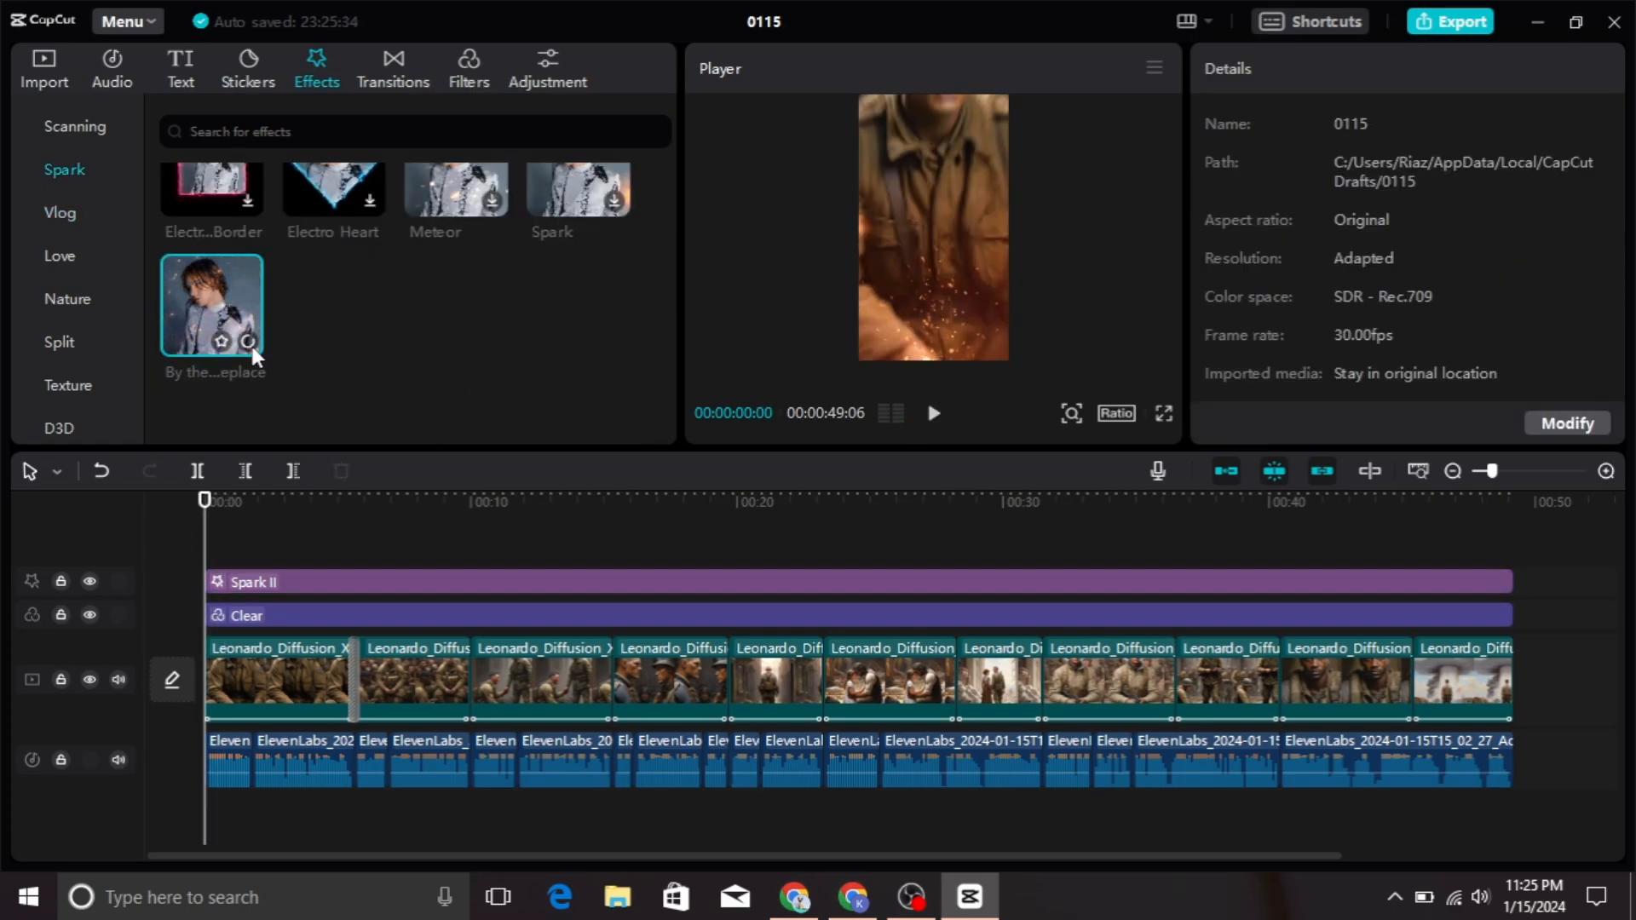
Add the Firefly effect from the Nature category at the start of the video and play it back
{"action": "left_click", "coordinate": [61, 256]}
{"action": "left_click", "coordinate": [614, 298]}
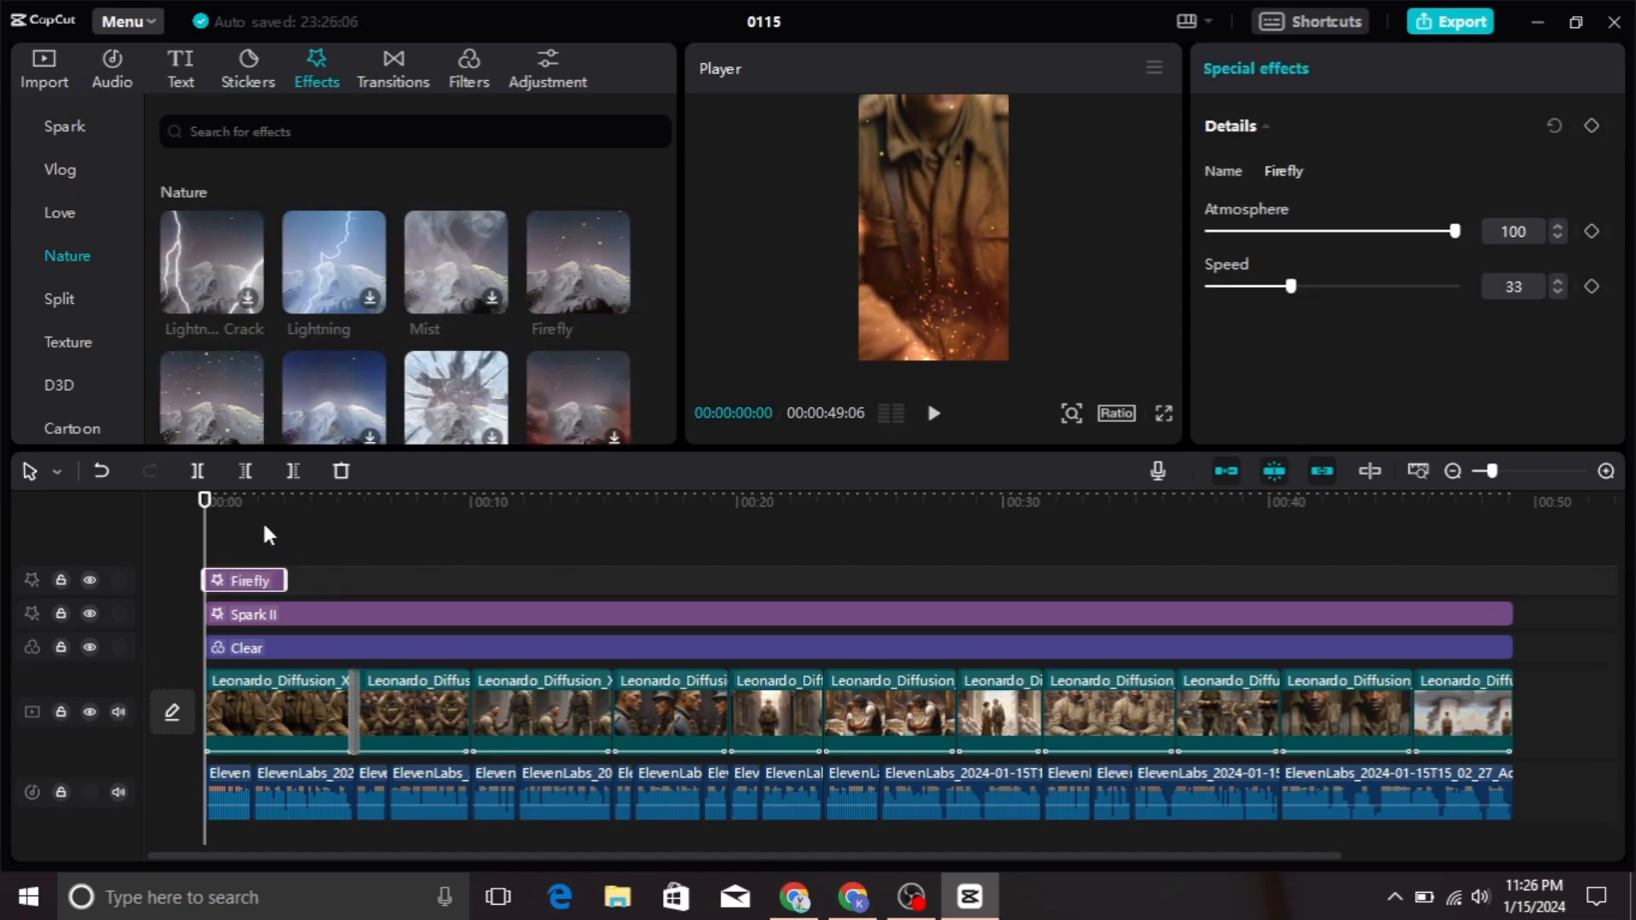
{"action": "left_click", "coordinate": [933, 416]}
{"action": "left_click", "coordinate": [934, 416]}
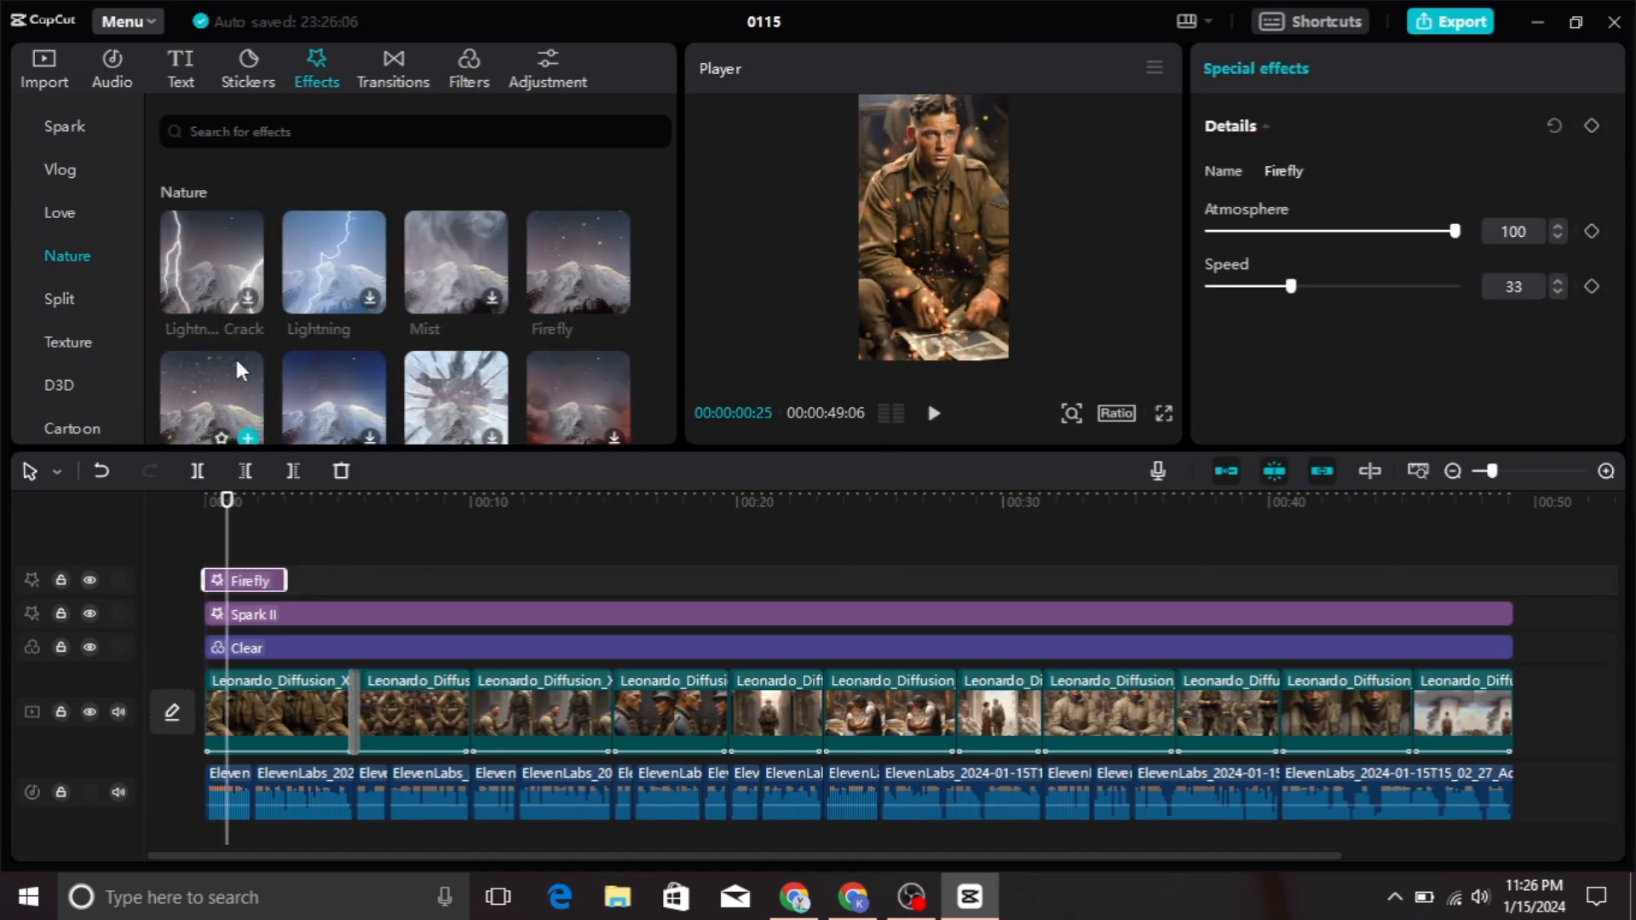
Add the Starry effect from the Nature category with a lowered Atmosphere, and stretch it and Firefly across the whole video
{"action": "scroll", "coordinate": [239, 358], "scroll_direction": "down", "scroll_amount": 2}
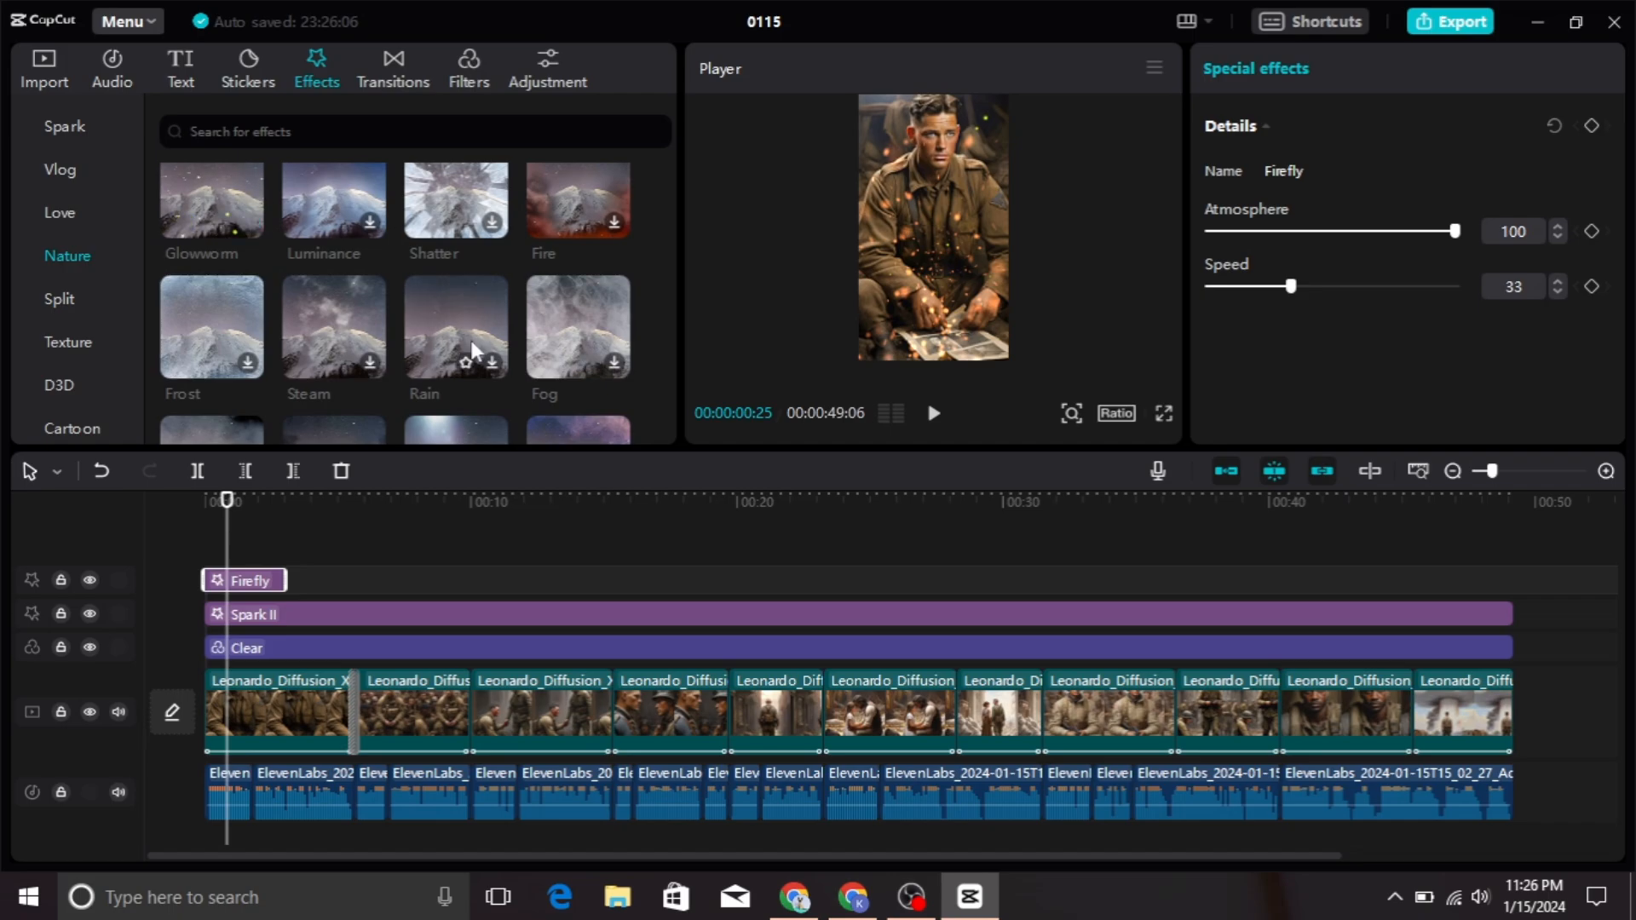
{"action": "scroll", "coordinate": [474, 352], "scroll_direction": "down", "scroll_amount": 3}
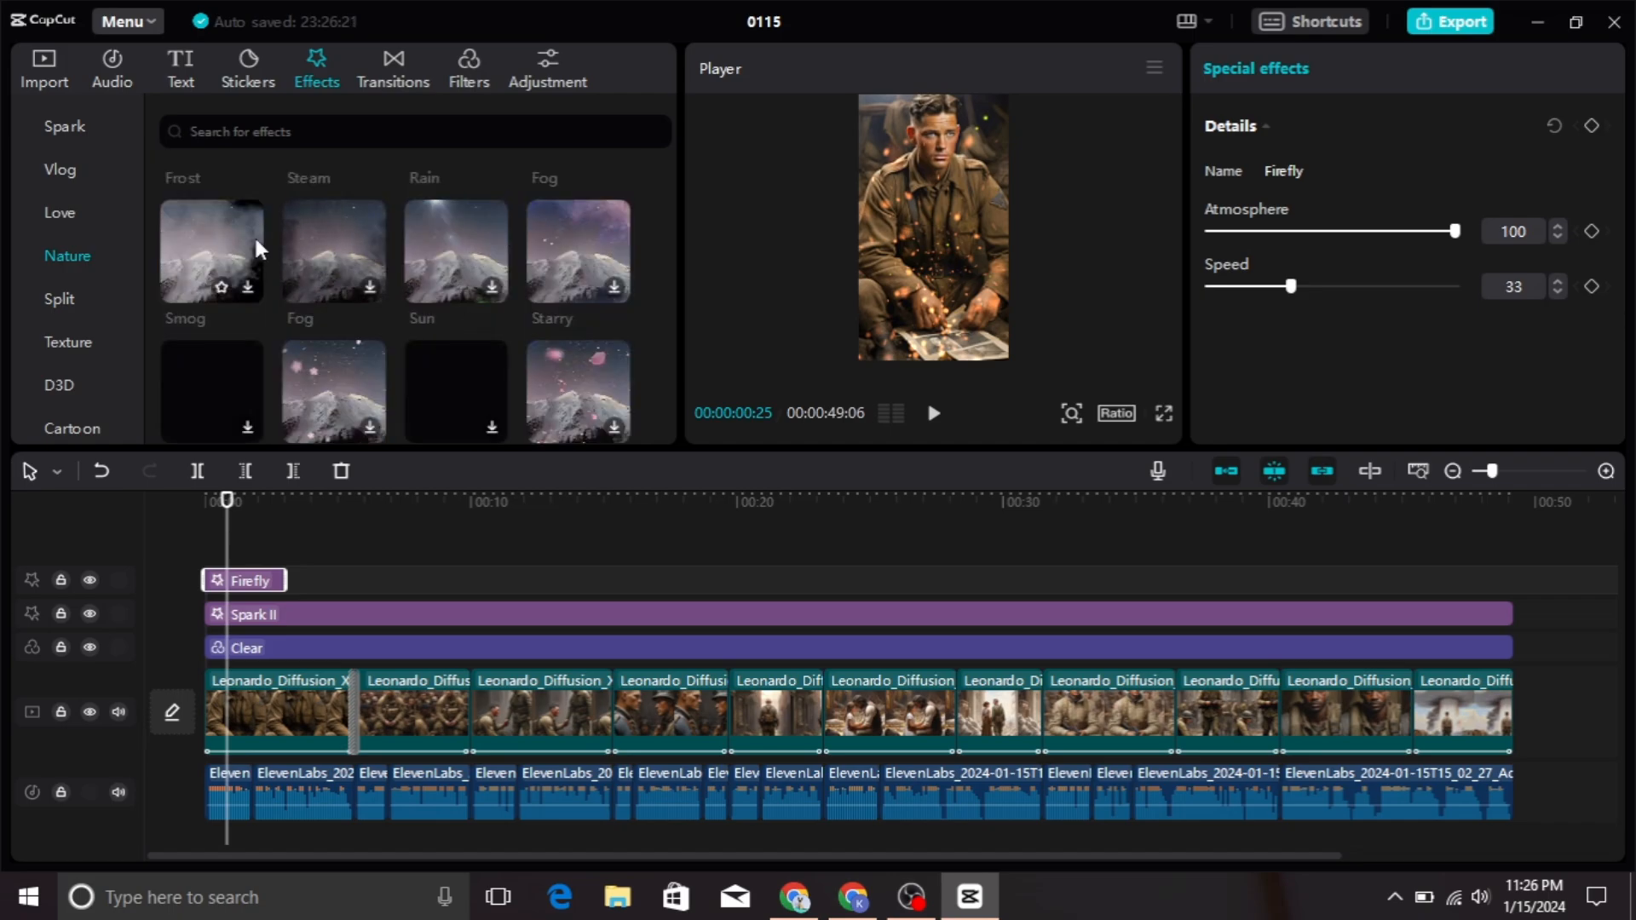
{"action": "left_click", "coordinate": [615, 290]}
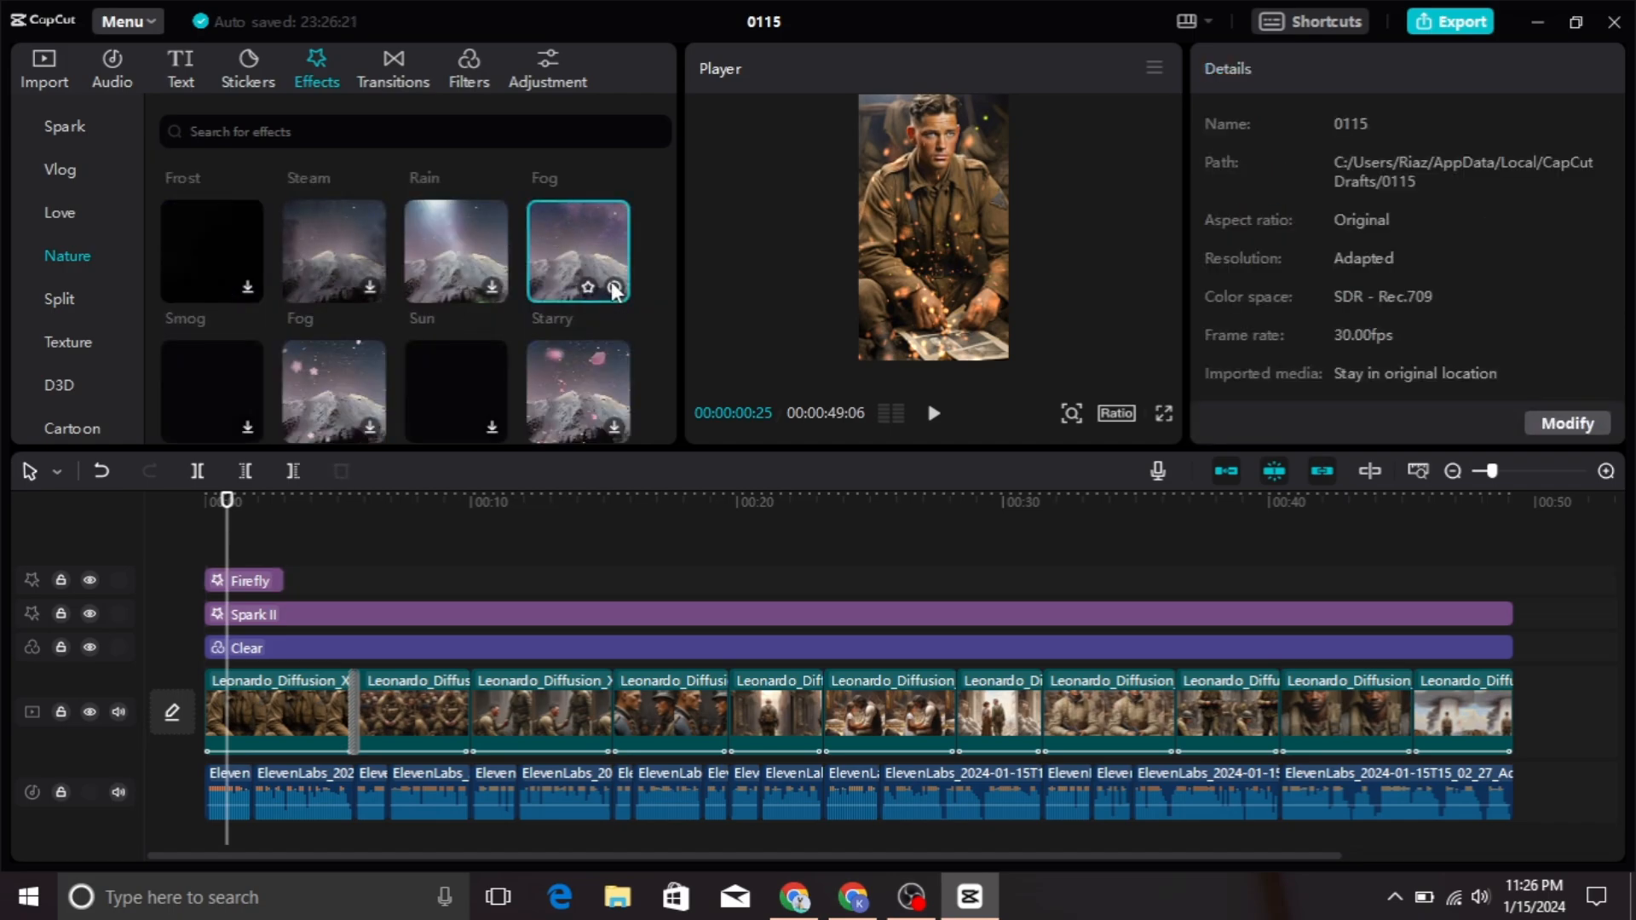
{"action": "left_click", "coordinate": [616, 291]}
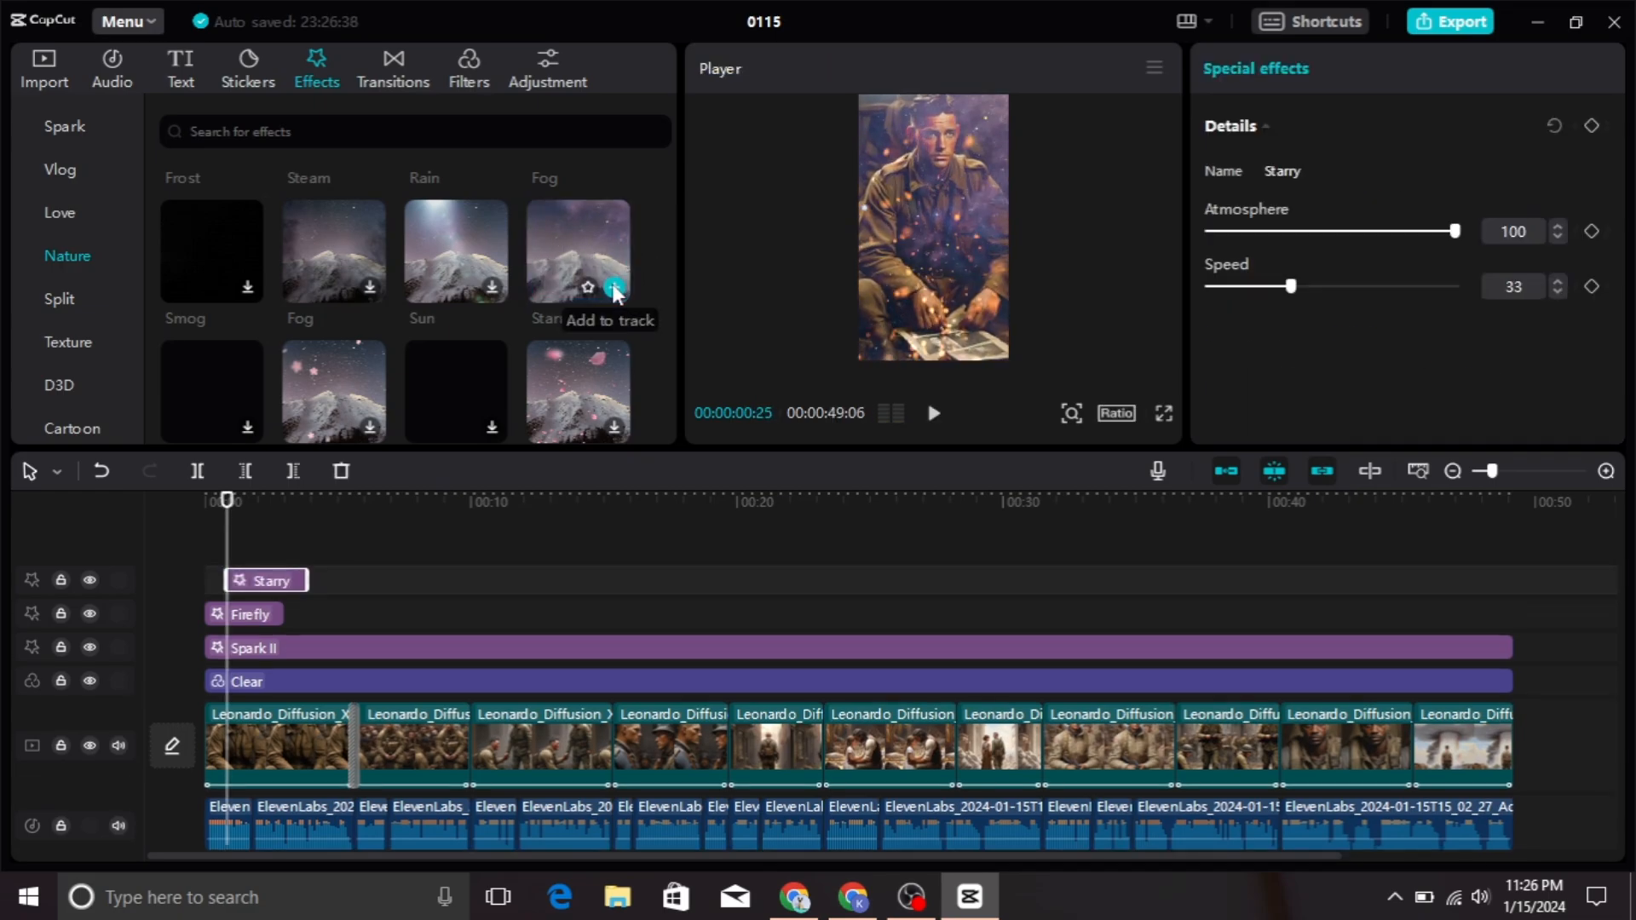
{"action": "left_click_drag", "start_coordinate": [1454, 232], "coordinate": [1379, 232]}
{"action": "left_click_drag", "start_coordinate": [247, 580], "coordinate": [1508, 583]}
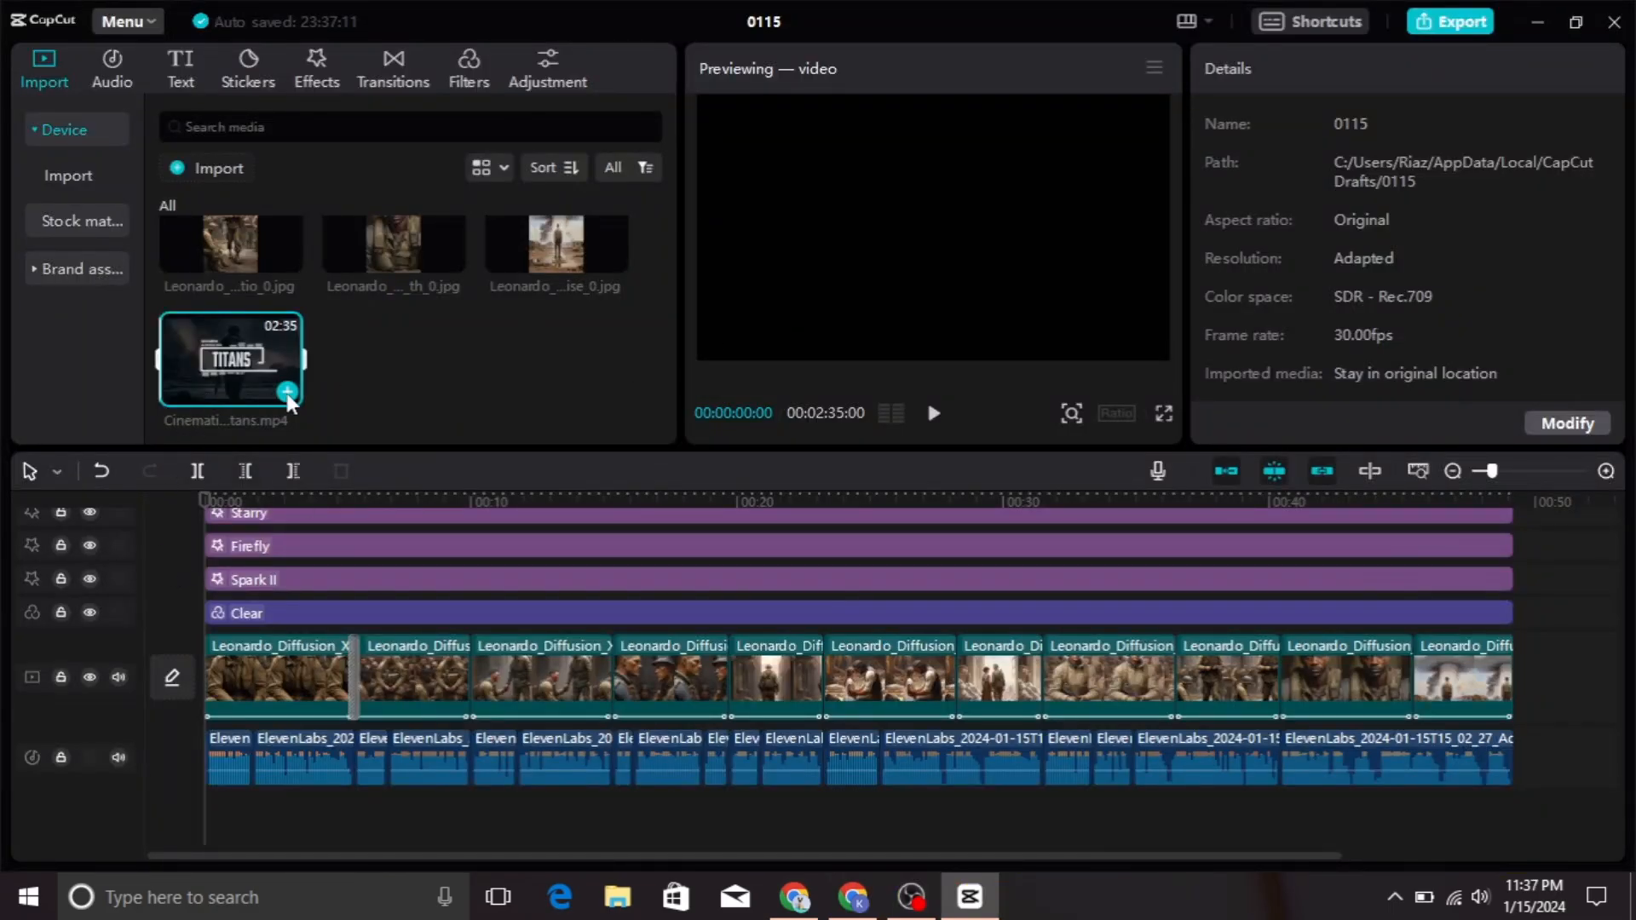
Add the Cinematic Tense Trailer music by extracting the audio from its video, delete the video clip, and lower the music's volume
{"action": "left_click", "coordinate": [287, 392]}
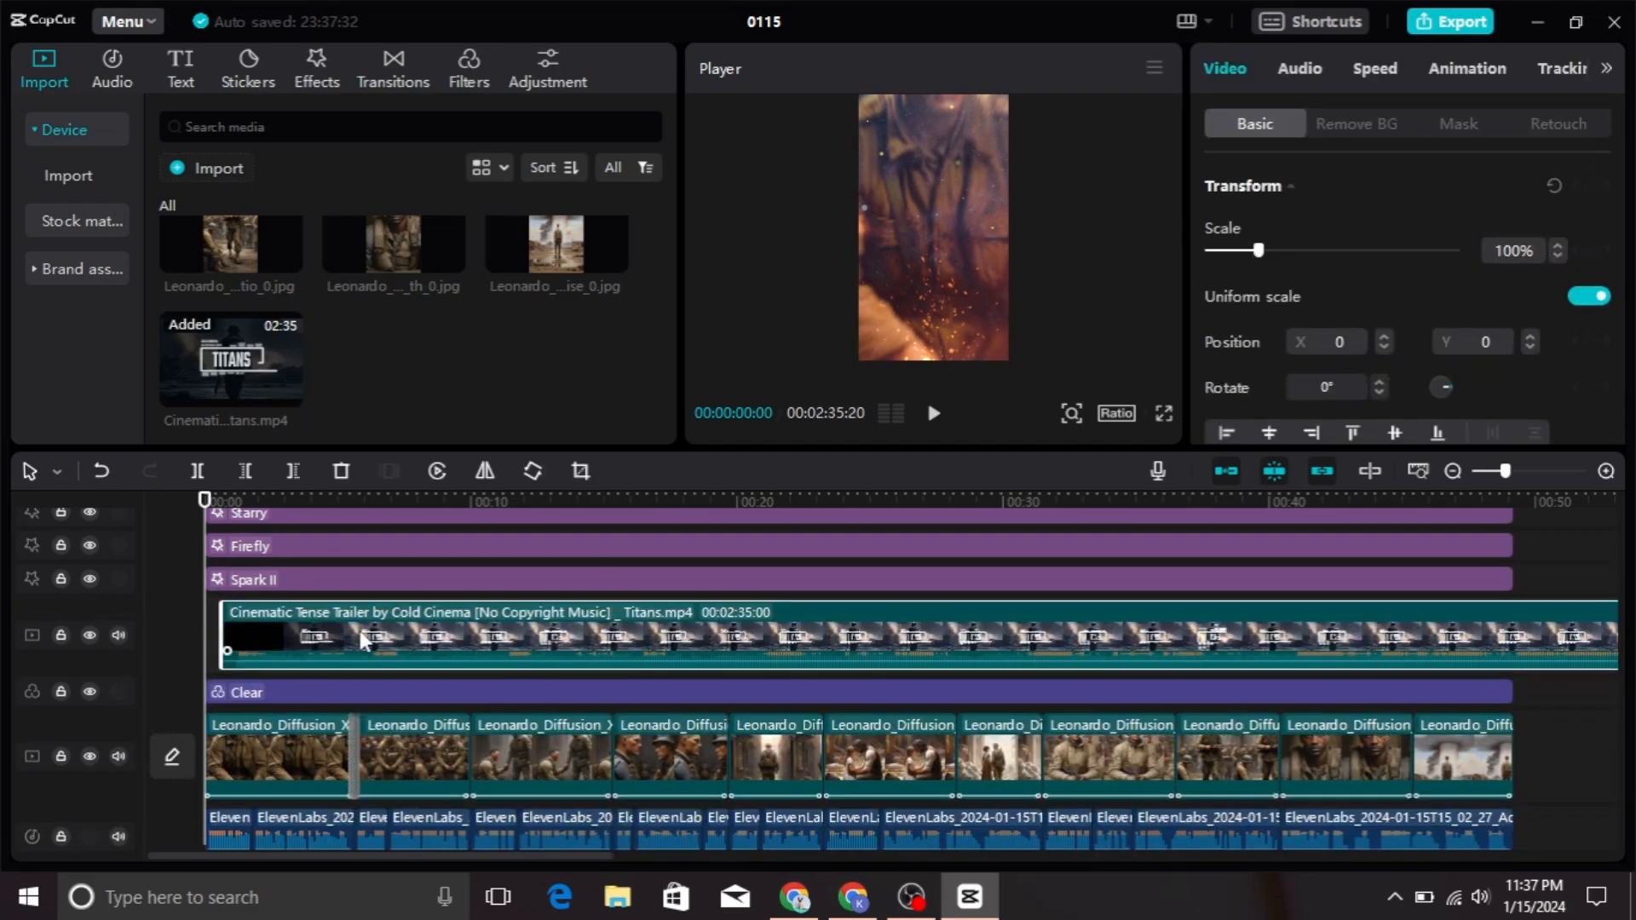
{"action": "right_click", "coordinate": [364, 641]}
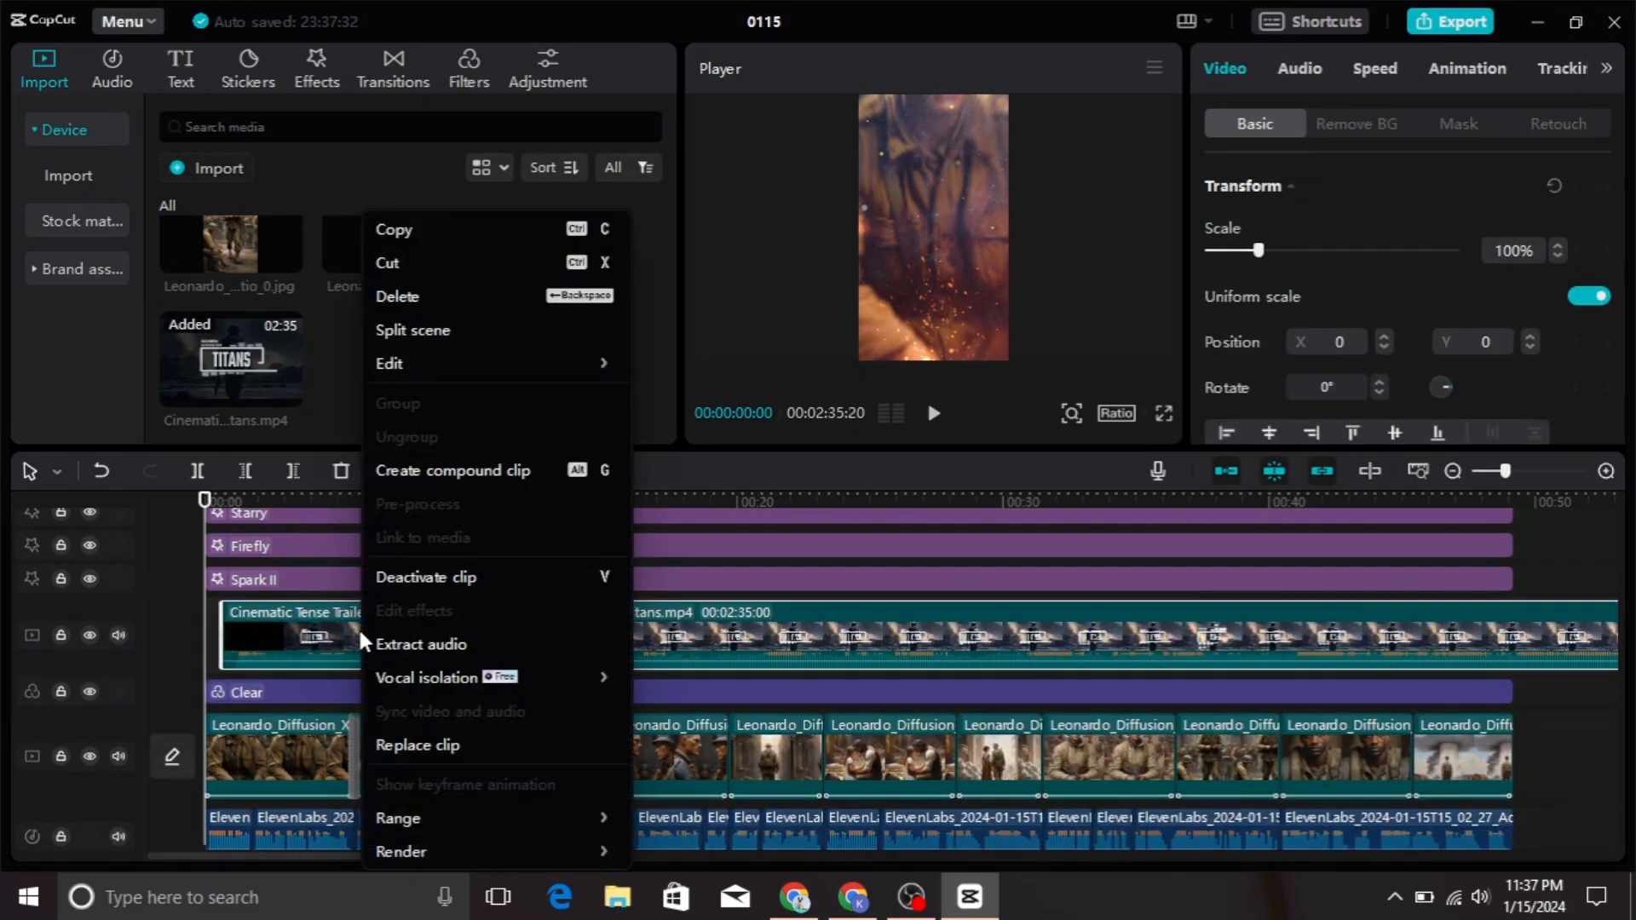
{"action": "left_click", "coordinate": [438, 646]}
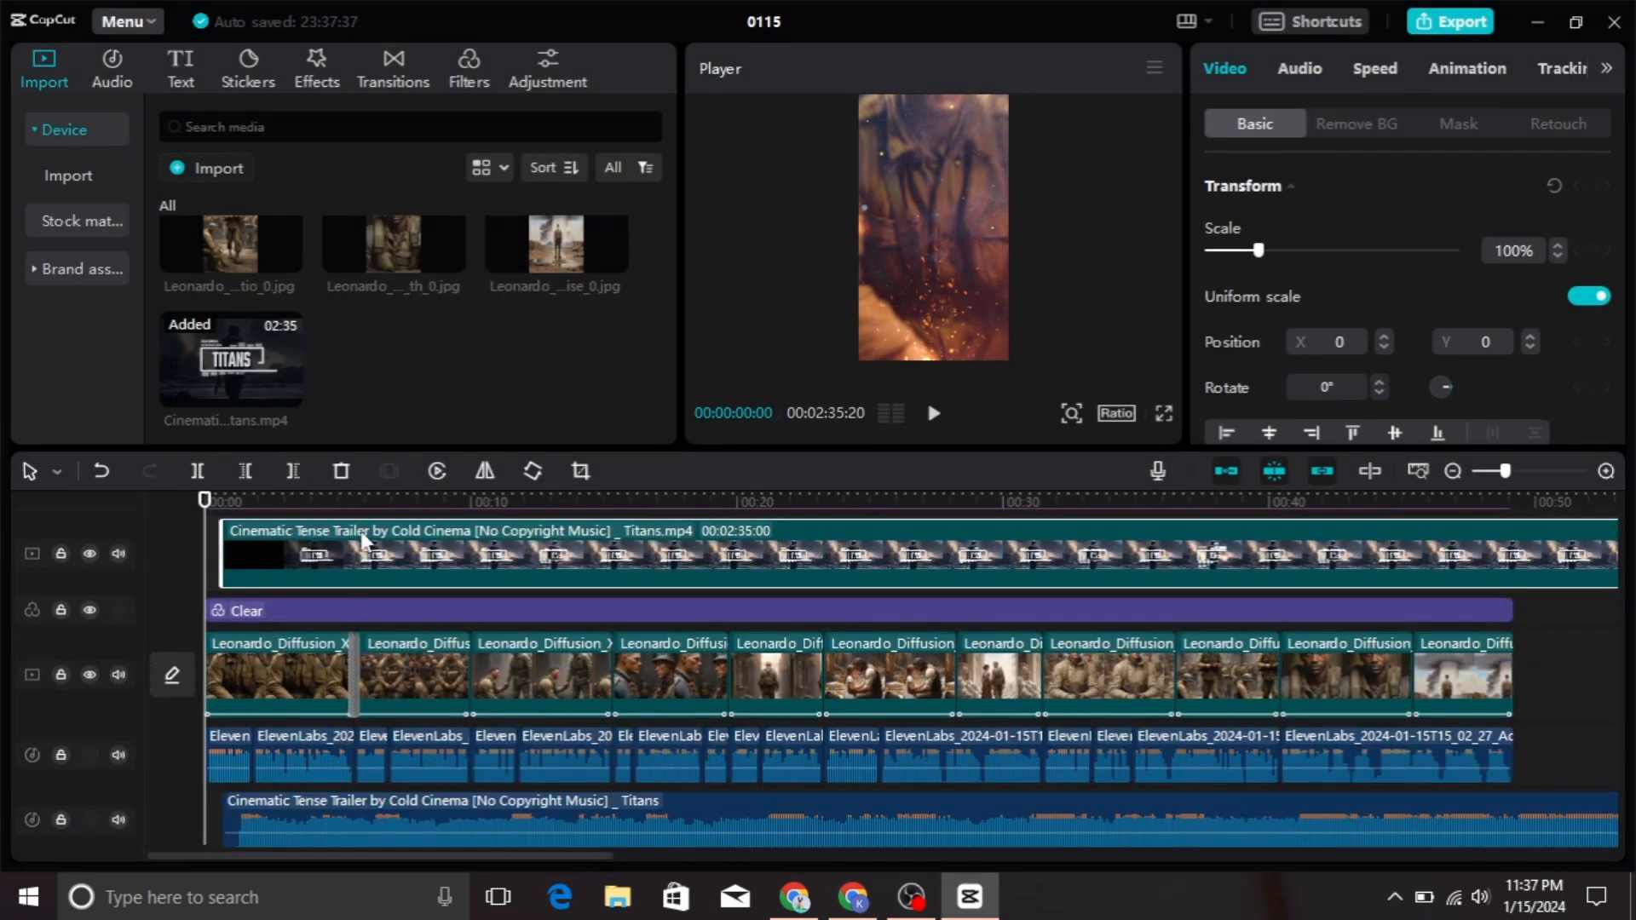
{"action": "key", "text": "Delete"}
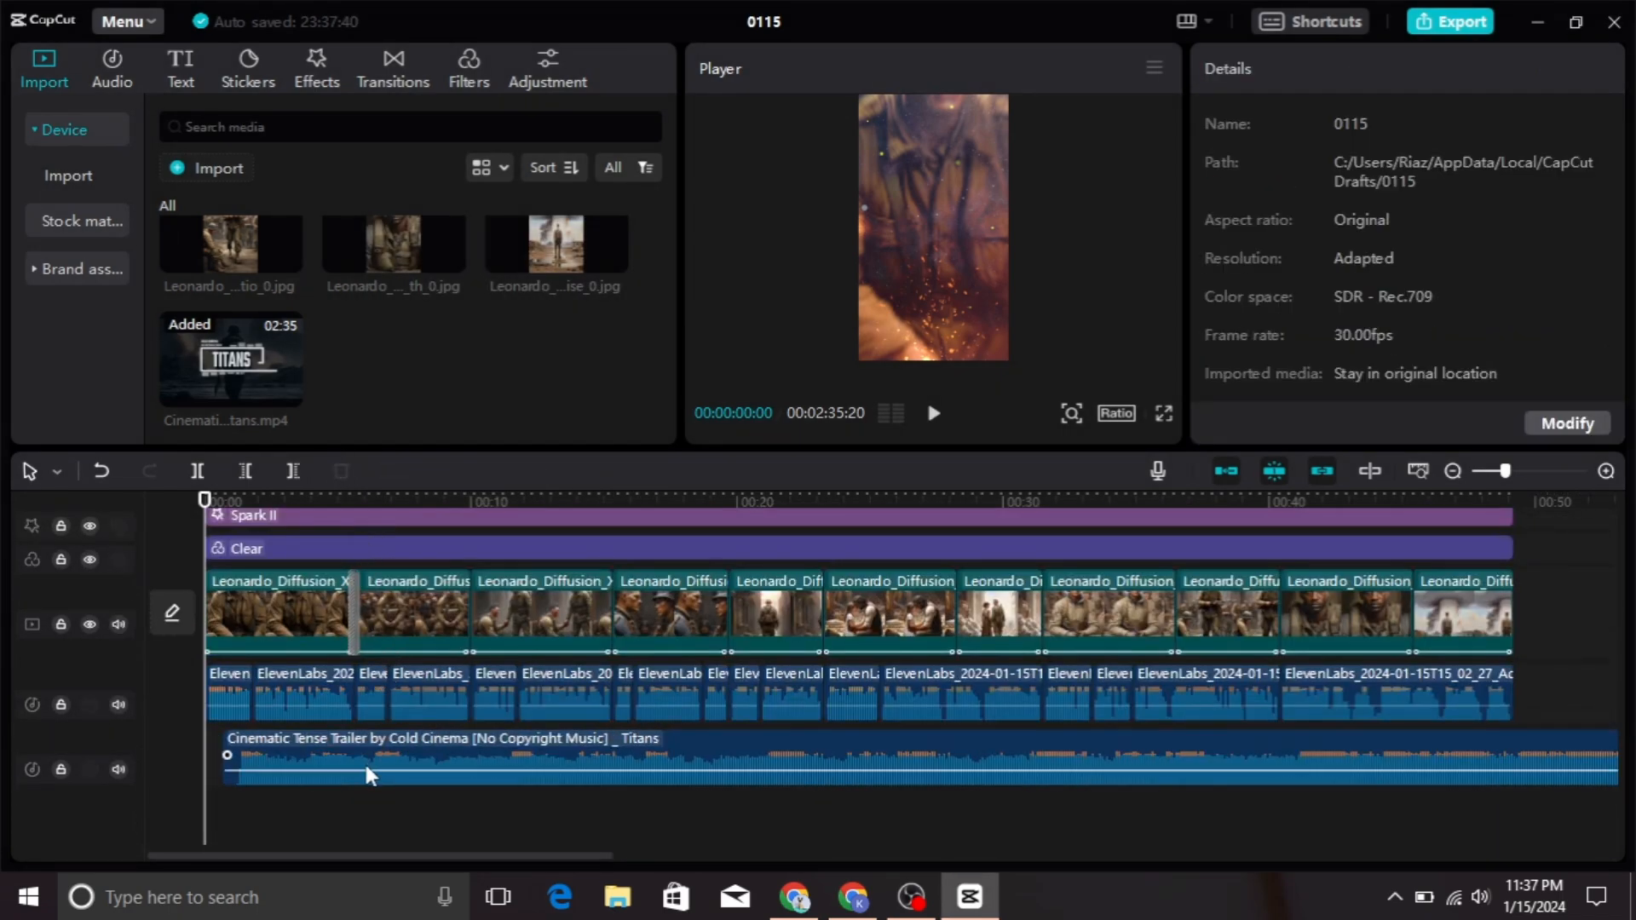
{"action": "mouse_move", "coordinate": [375, 761]}
{"action": "left_mouse_down"}
{"action": "mouse_move", "coordinate": [358, 759]}
{"action": "mouse_move", "coordinate": [366, 780]}
{"action": "left_mouse_up"}
{"action": "mouse_move", "coordinate": [1324, 190]}
{"action": "left_mouse_down"}
{"action": "mouse_move", "coordinate": [1355, 190]}
{"action": "mouse_move", "coordinate": [1335, 195]}
{"action": "left_mouse_up"}
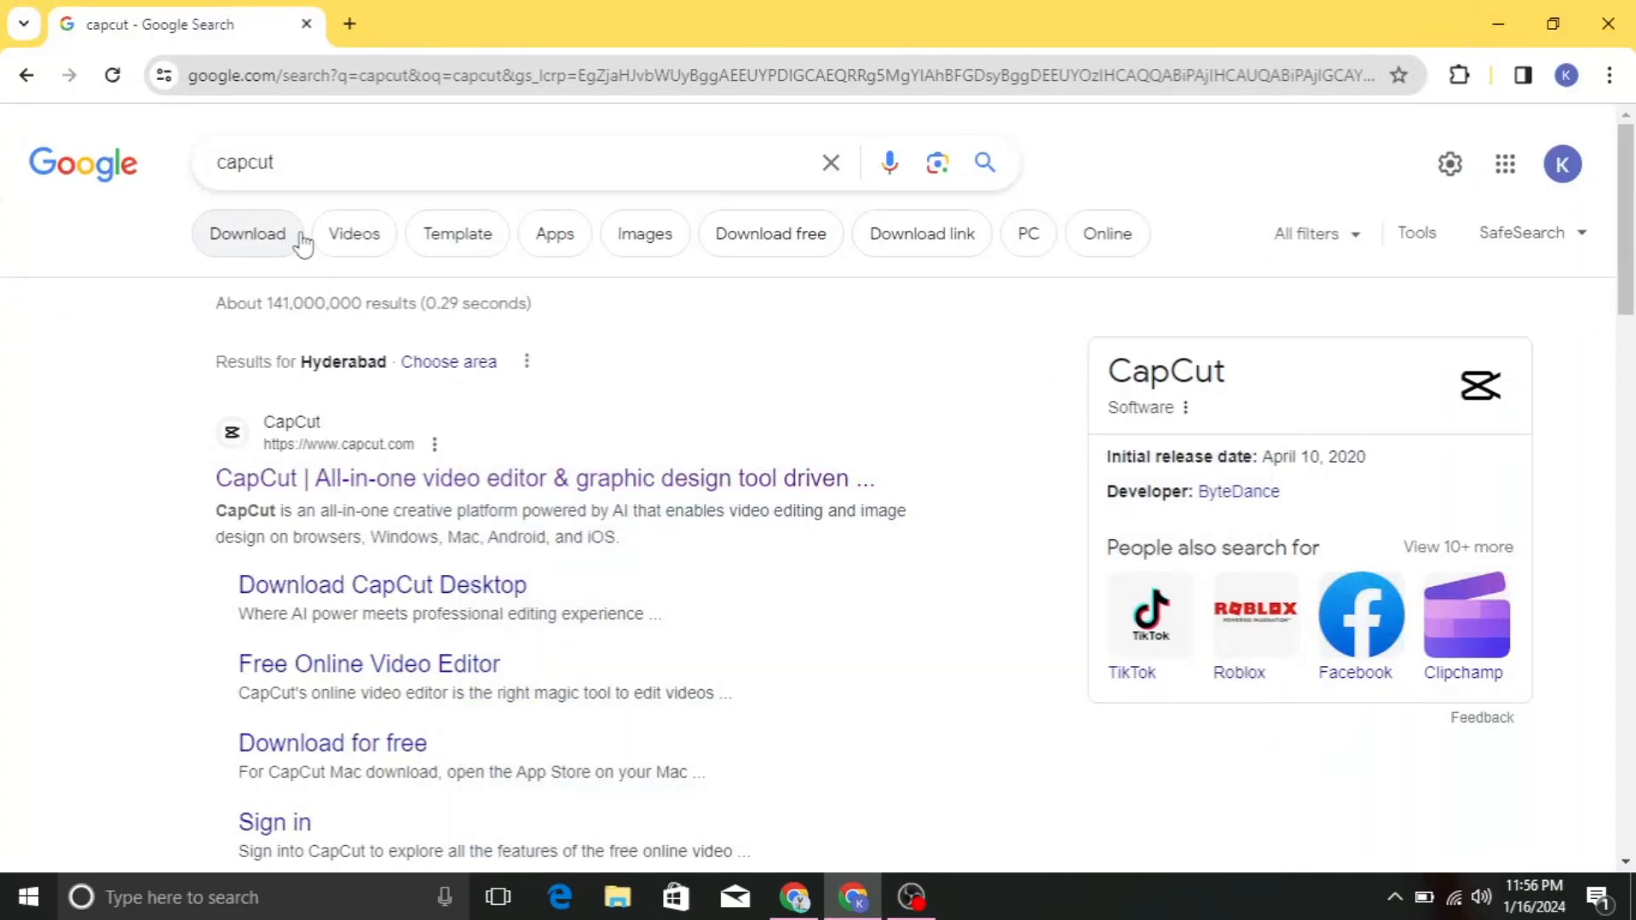
Switch to Chrome and open CapCut's Free Online Video Editor from the search results
{"action": "scroll", "coordinate": [462, 434], "scroll_direction": "down", "scroll_amount": 3}
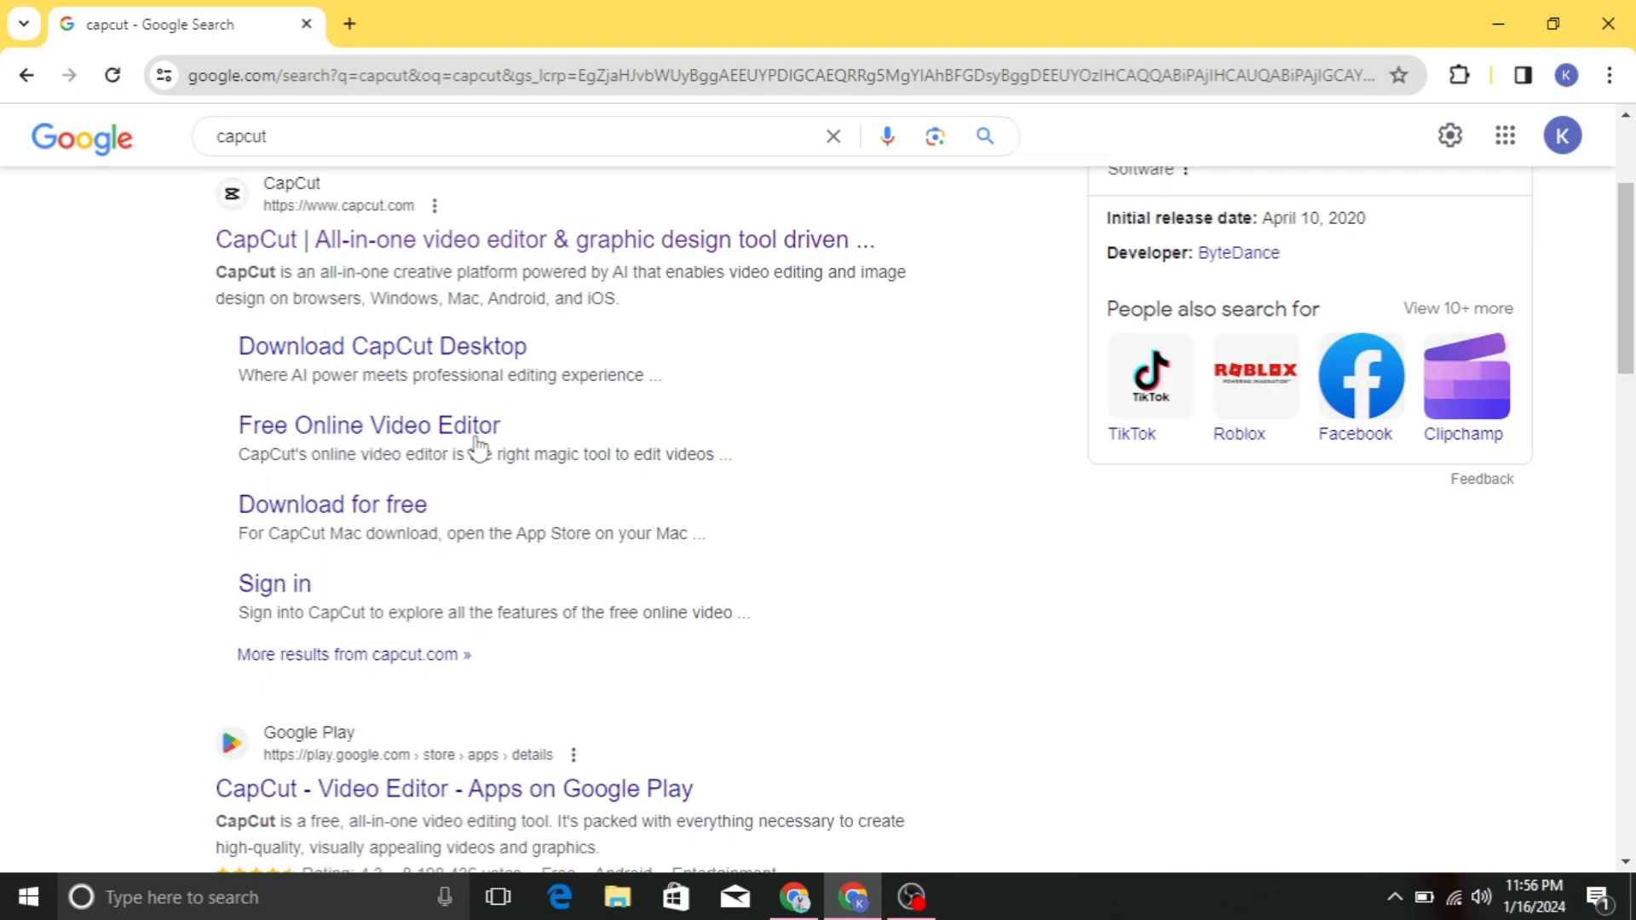
{"action": "left_click", "coordinate": [358, 435]}
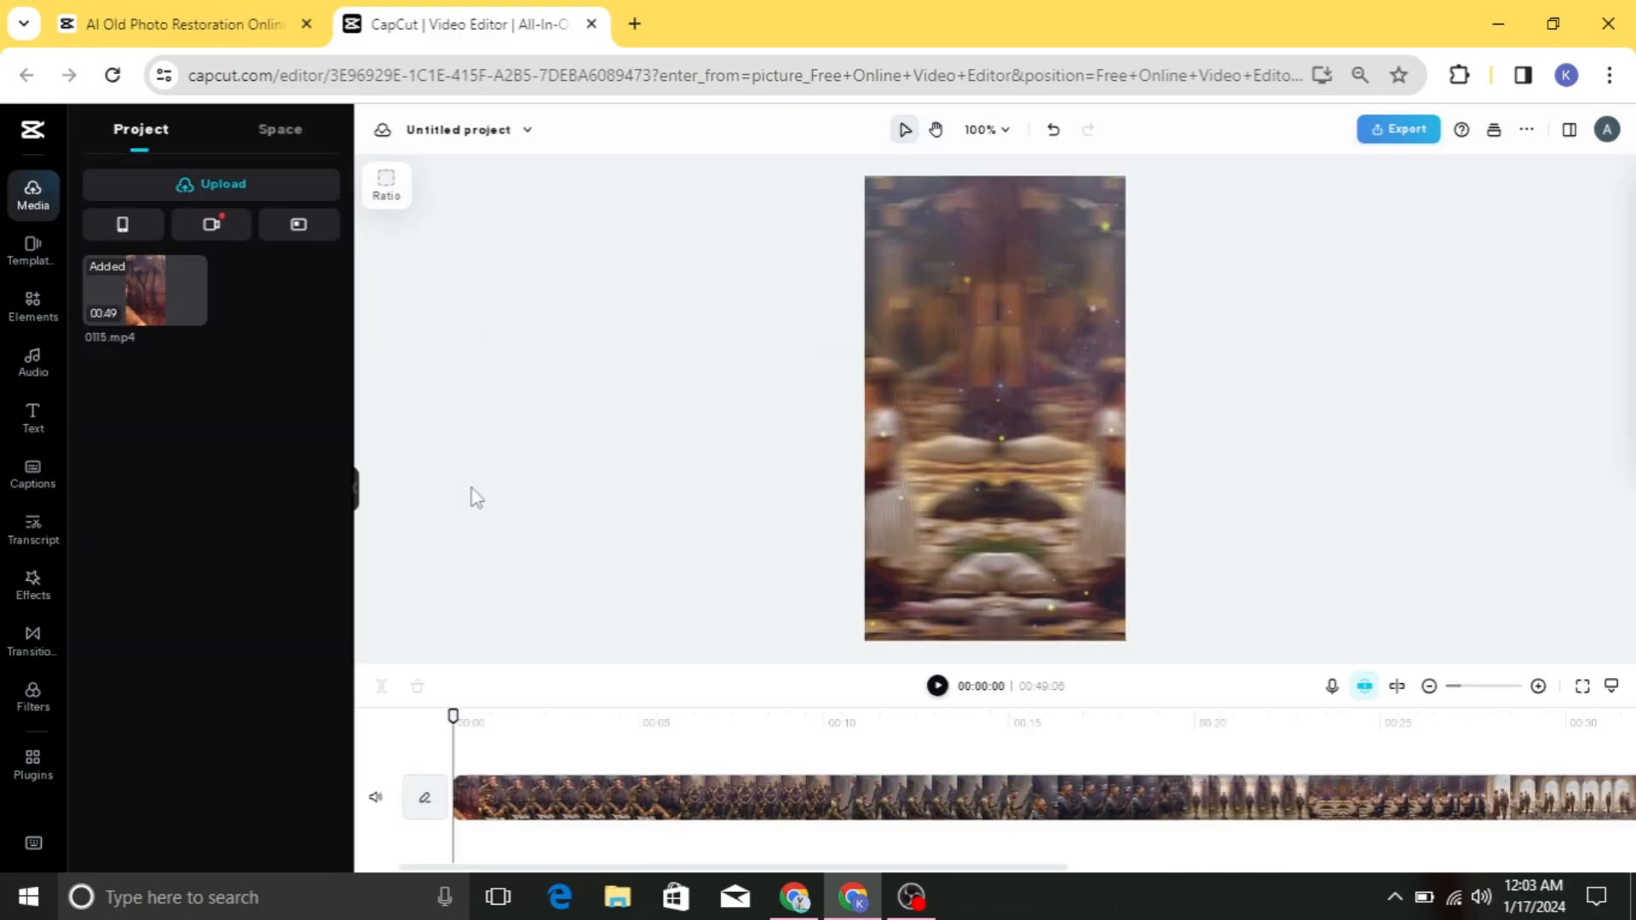
Generate auto captions for the 0115.mp4 video with English (US) as the spoken language
{"action": "left_click", "coordinate": [33, 417]}
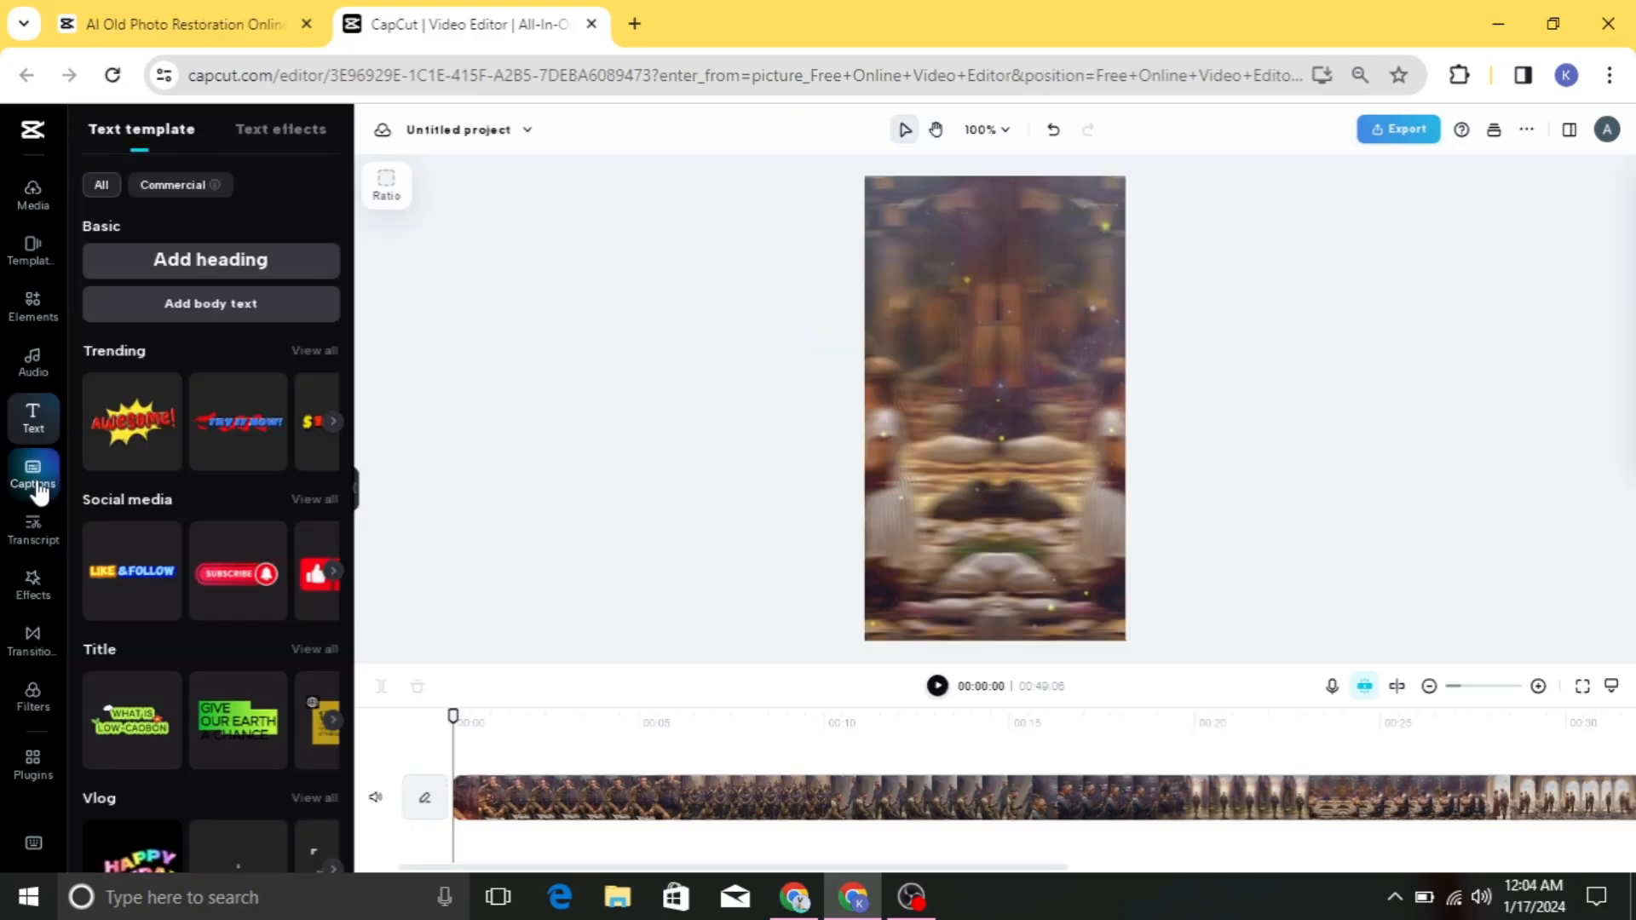
{"action": "left_click", "coordinate": [34, 477]}
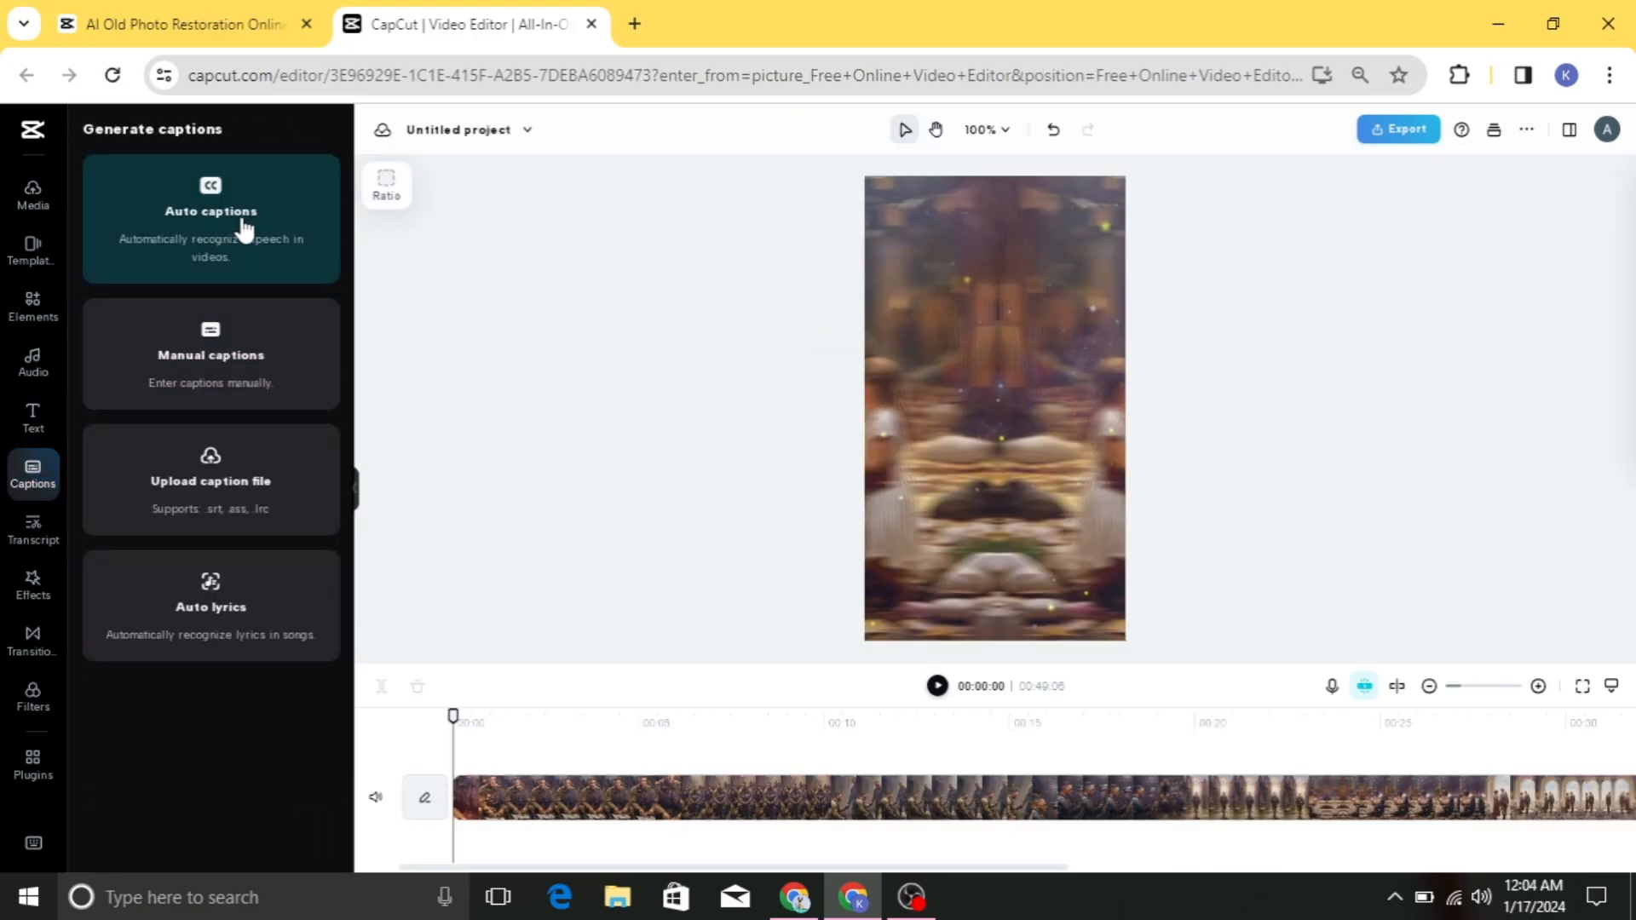
{"action": "left_click", "coordinate": [267, 224]}
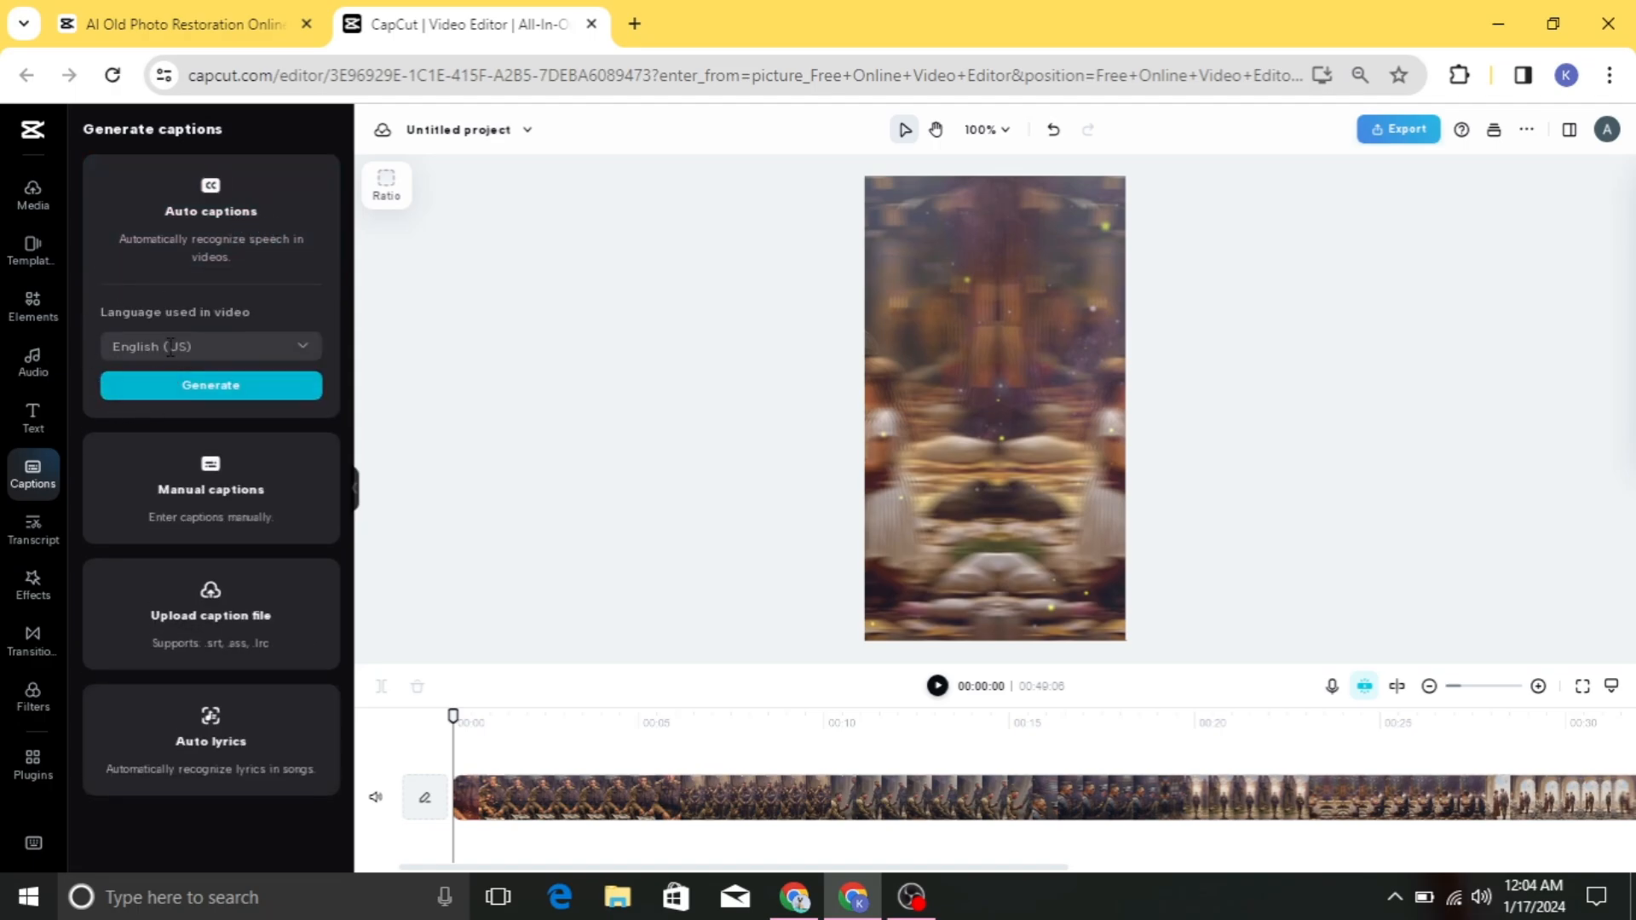
{"action": "left_click", "coordinate": [205, 385]}
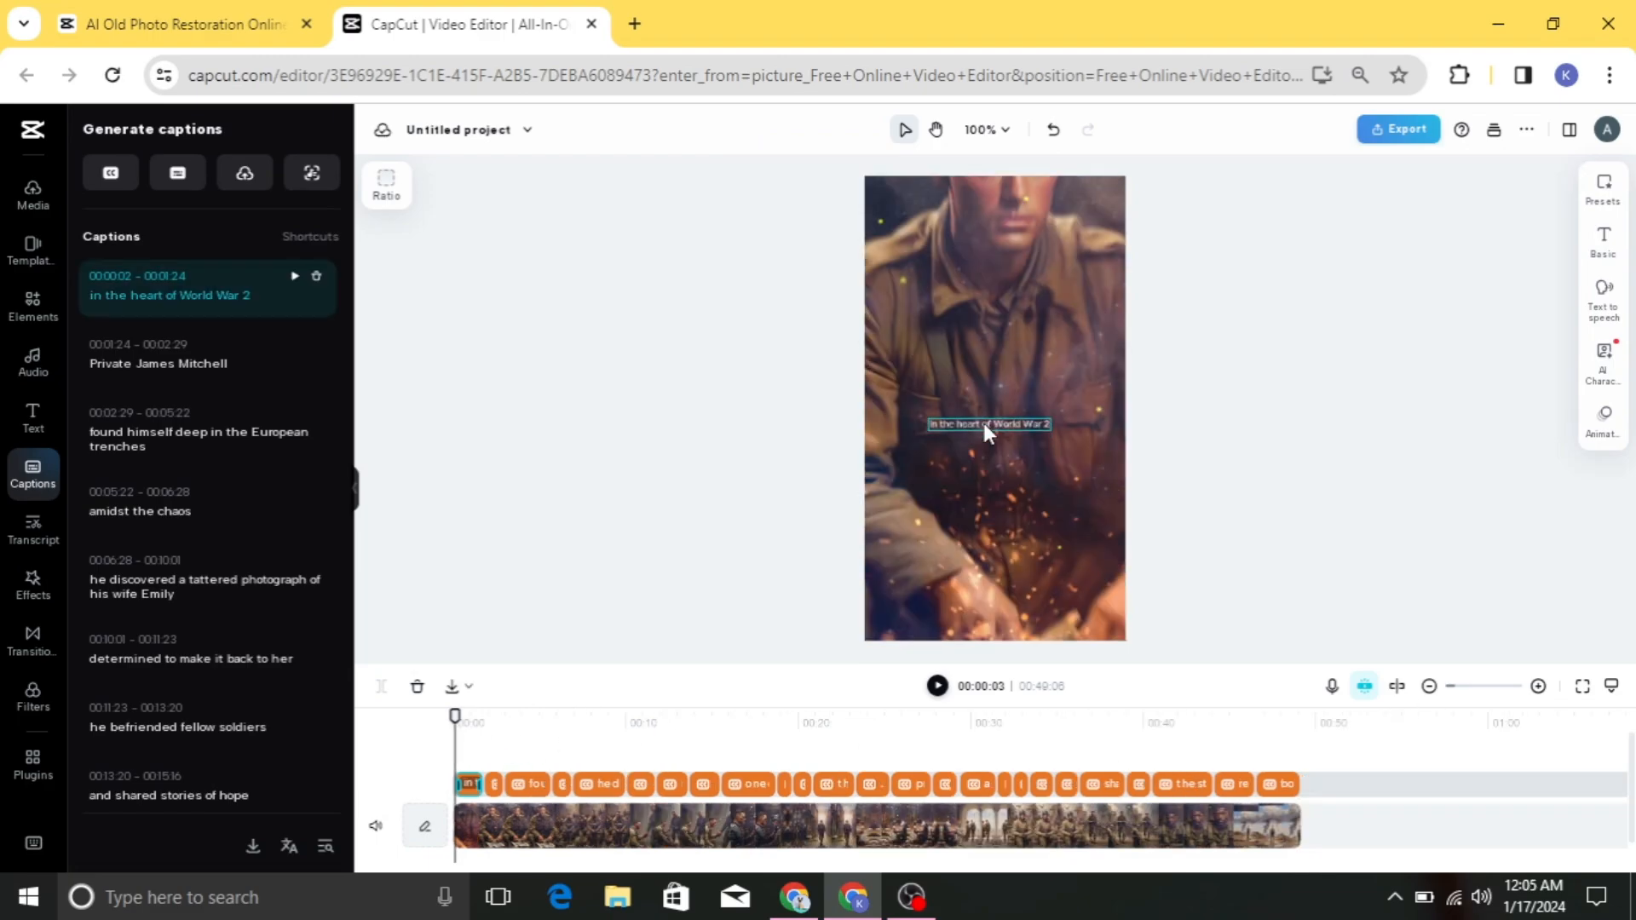
Change the text of all captions to uppercase in the basic text settings
{"action": "left_click", "coordinate": [985, 426]}
{"action": "left_click", "coordinate": [1602, 246]}
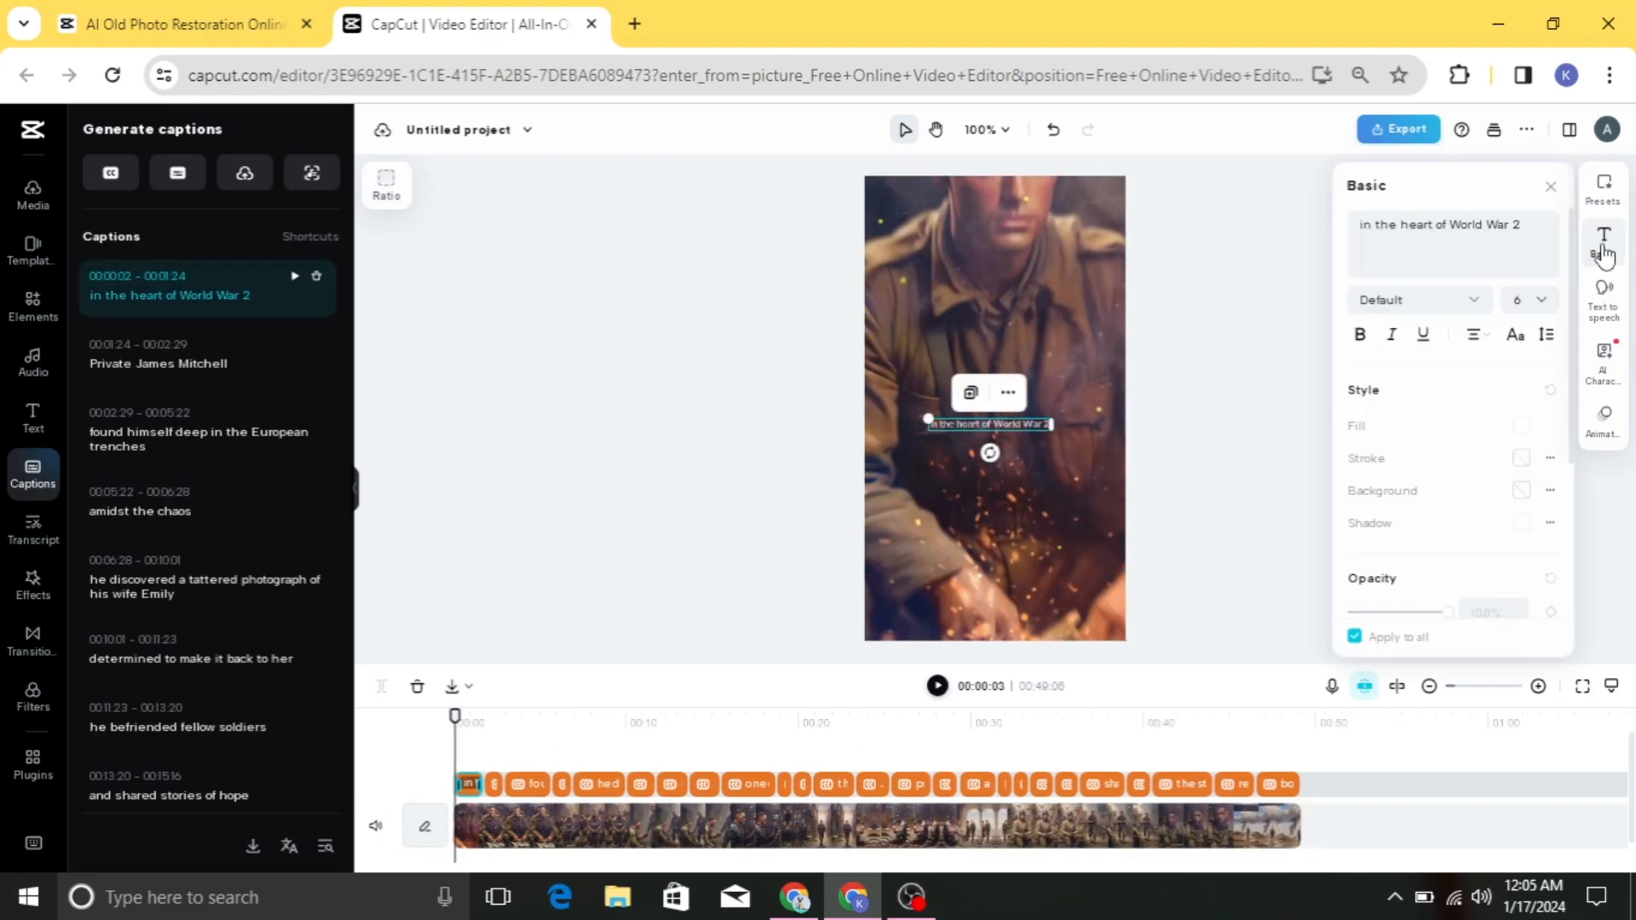
{"action": "scroll", "coordinate": [1441, 300], "scroll_direction": "down", "scroll_amount": 3}
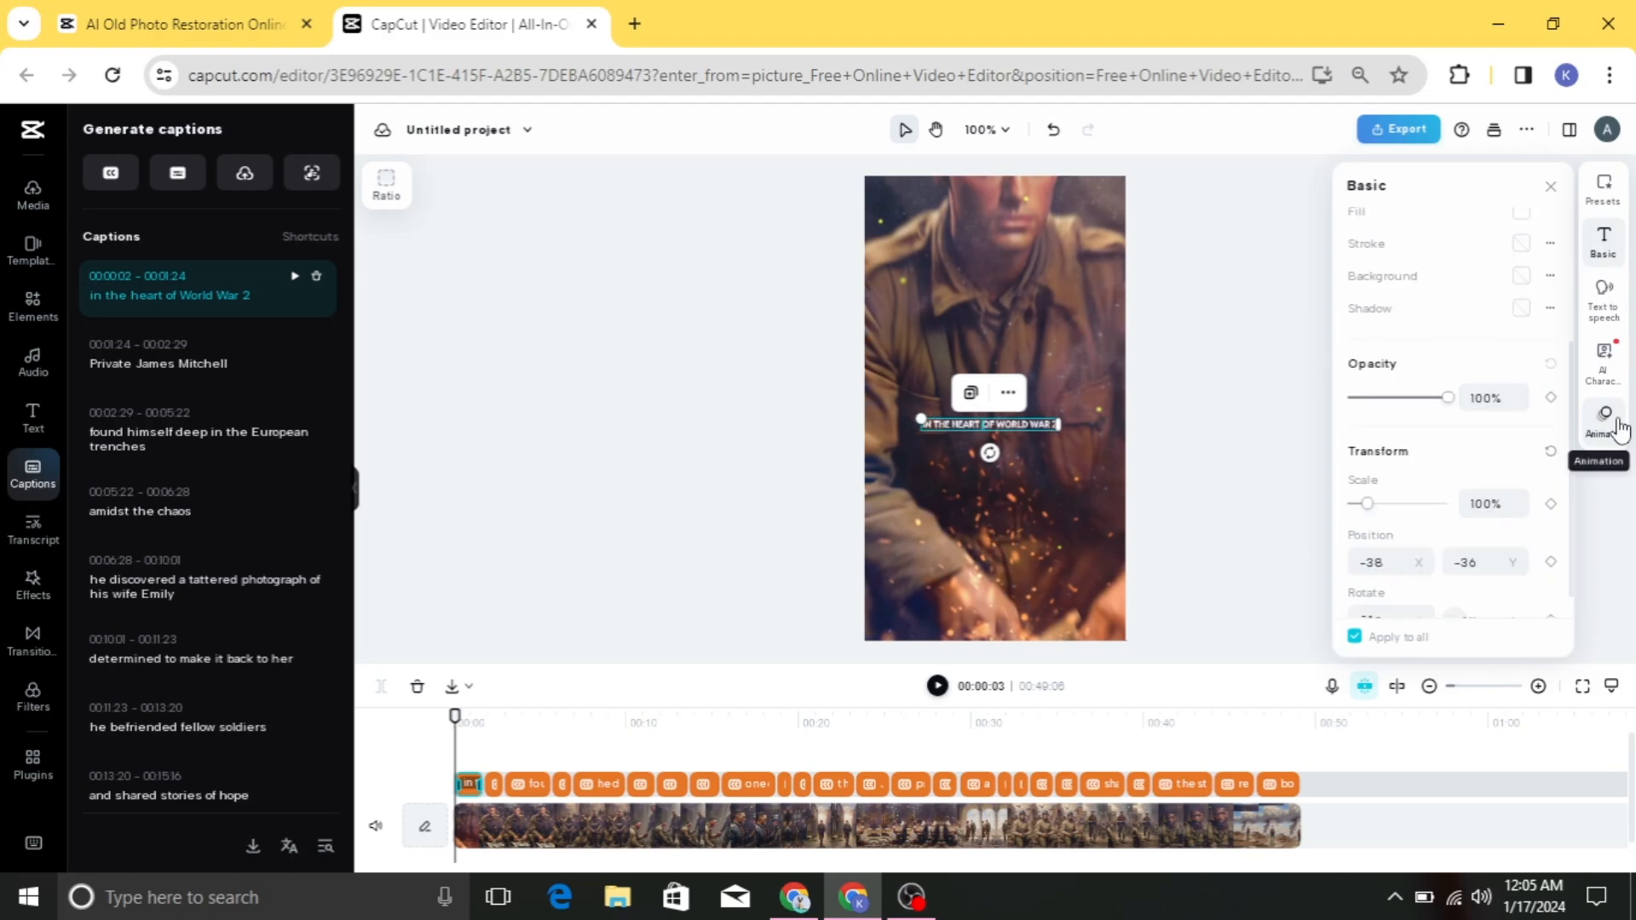
Apply the Spring caption animation to all captions
{"action": "left_click", "coordinate": [1607, 422]}
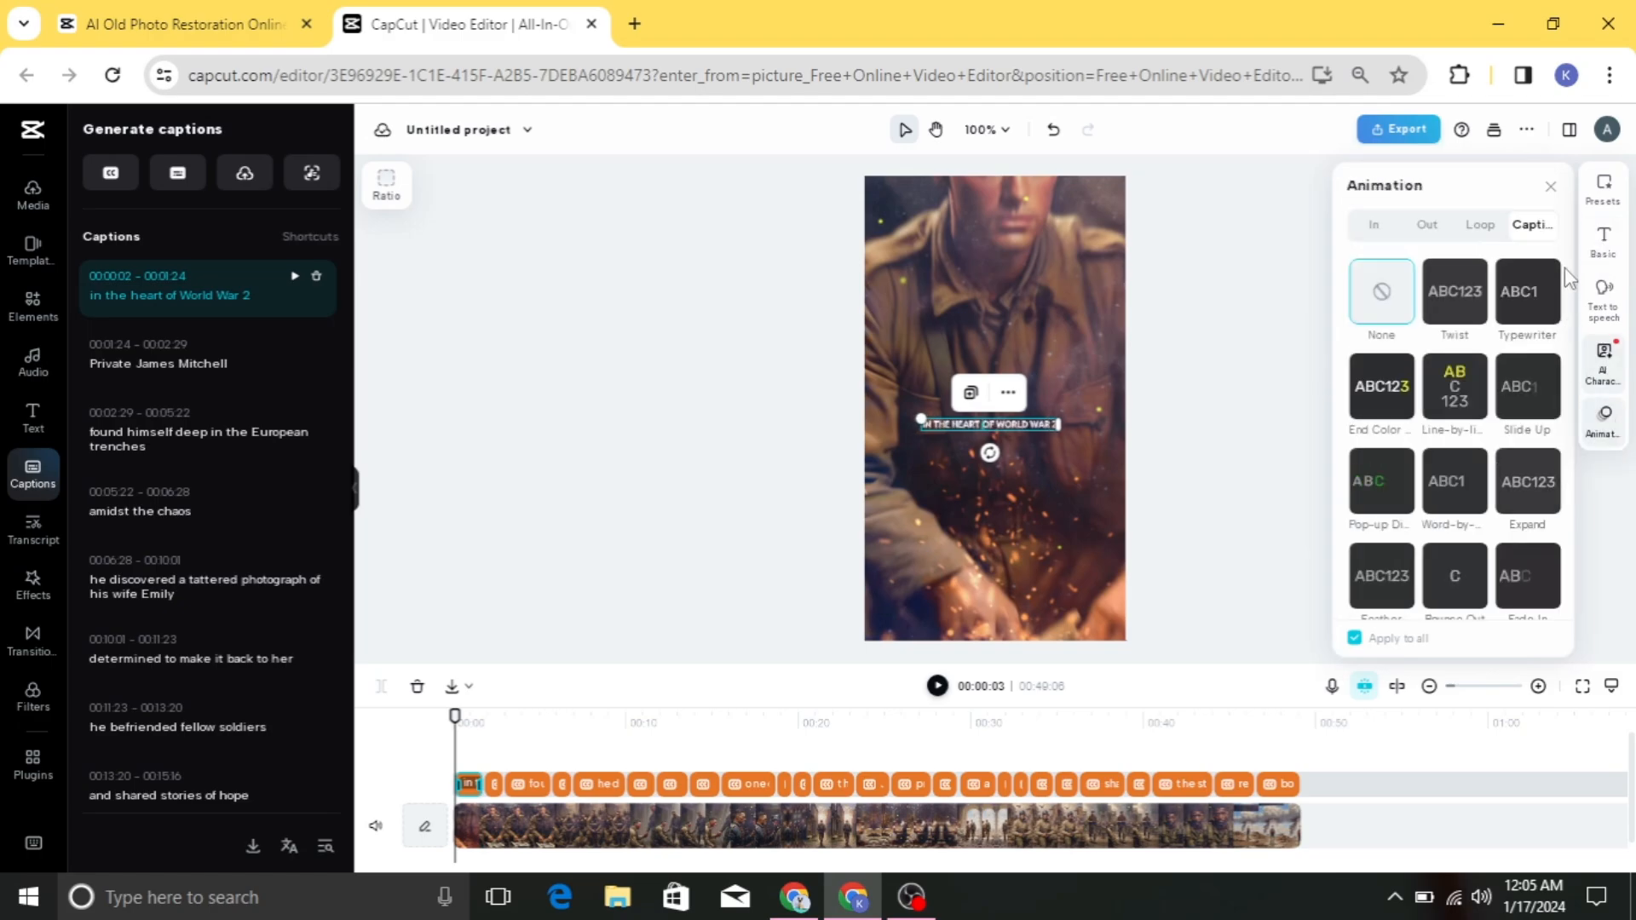
{"action": "scroll", "coordinate": [1454, 443], "scroll_direction": "down", "scroll_amount": 3}
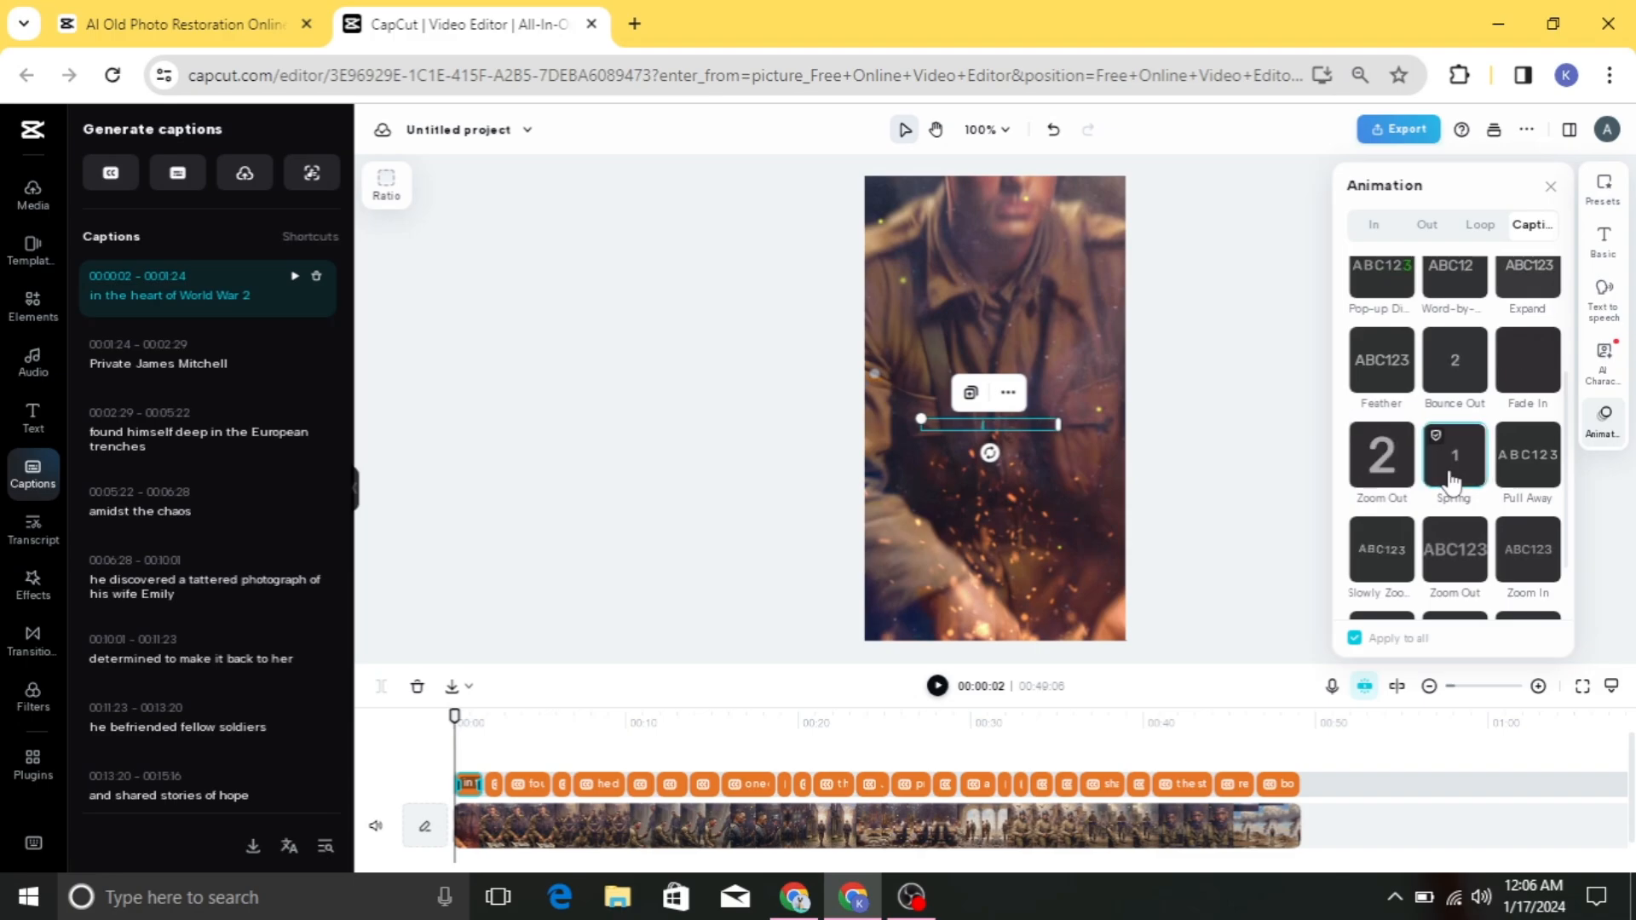
{"action": "left_click", "coordinate": [1454, 477]}
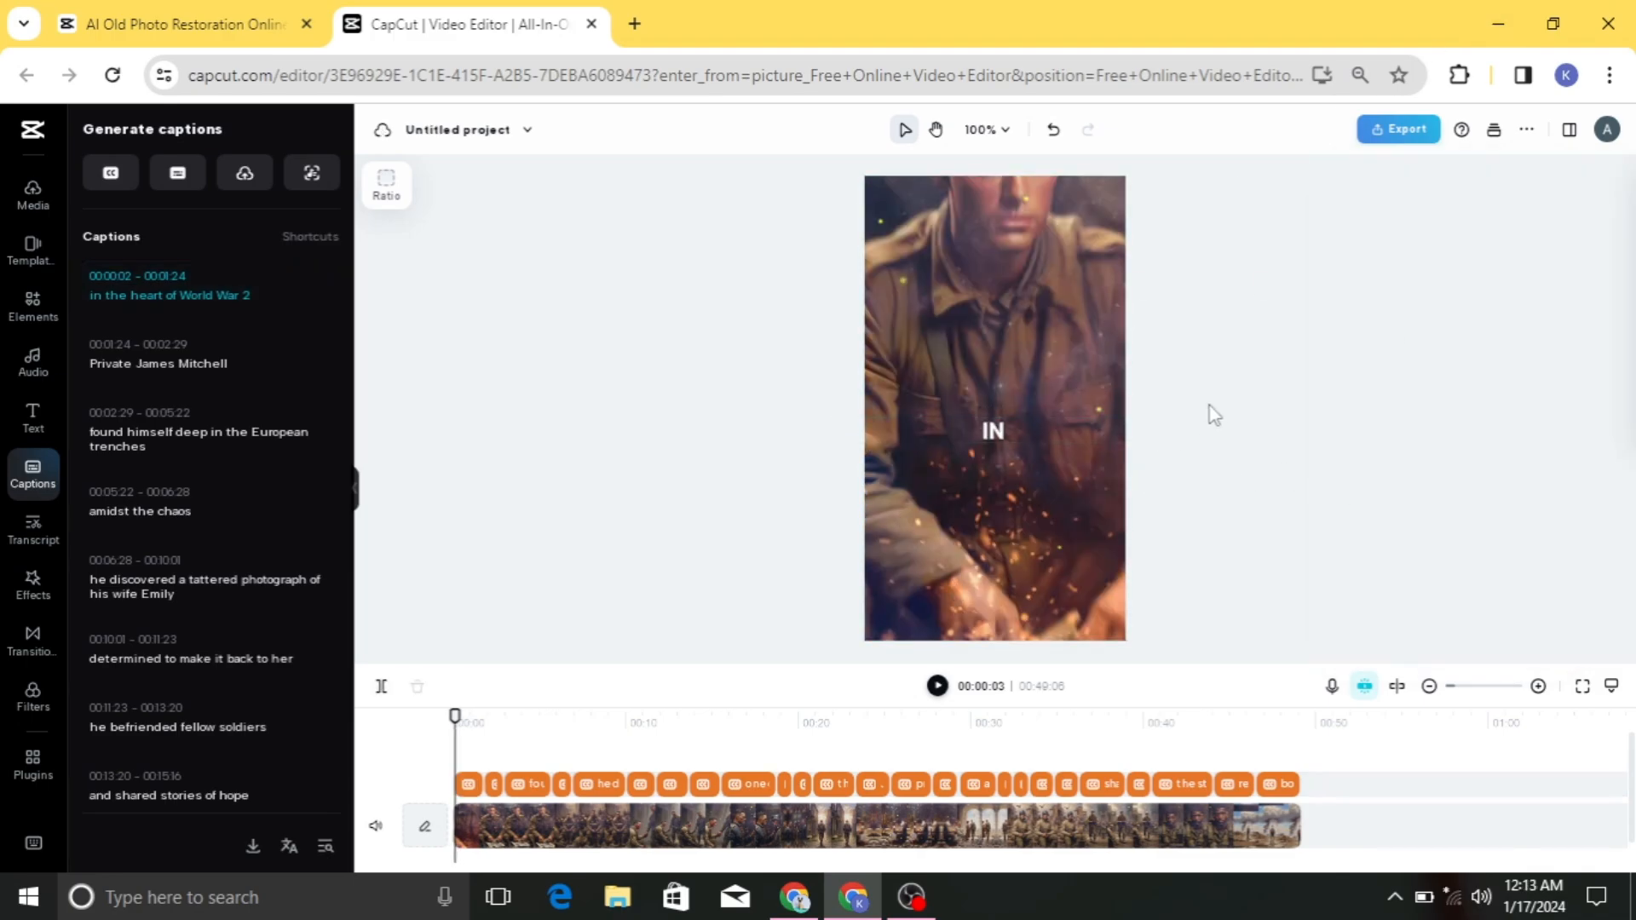
Open the export settings for the captioned video and set the resolution to 1080p
{"action": "left_click", "coordinate": [1405, 129]}
{"action": "left_click", "coordinate": [1305, 716]}
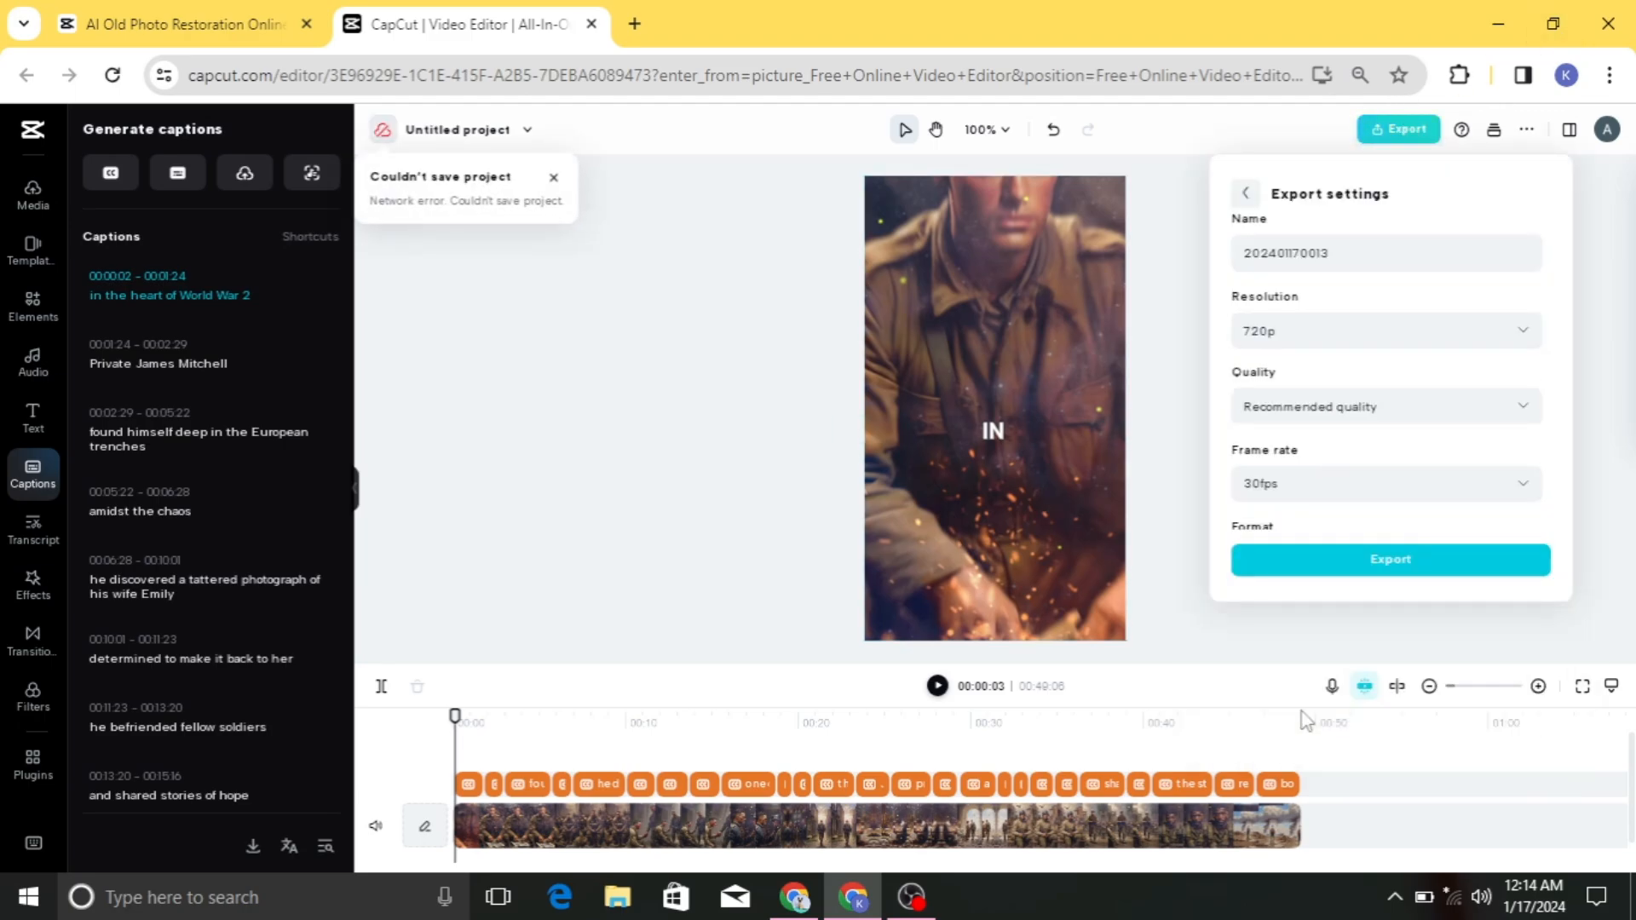
{"action": "left_click", "coordinate": [1356, 340]}
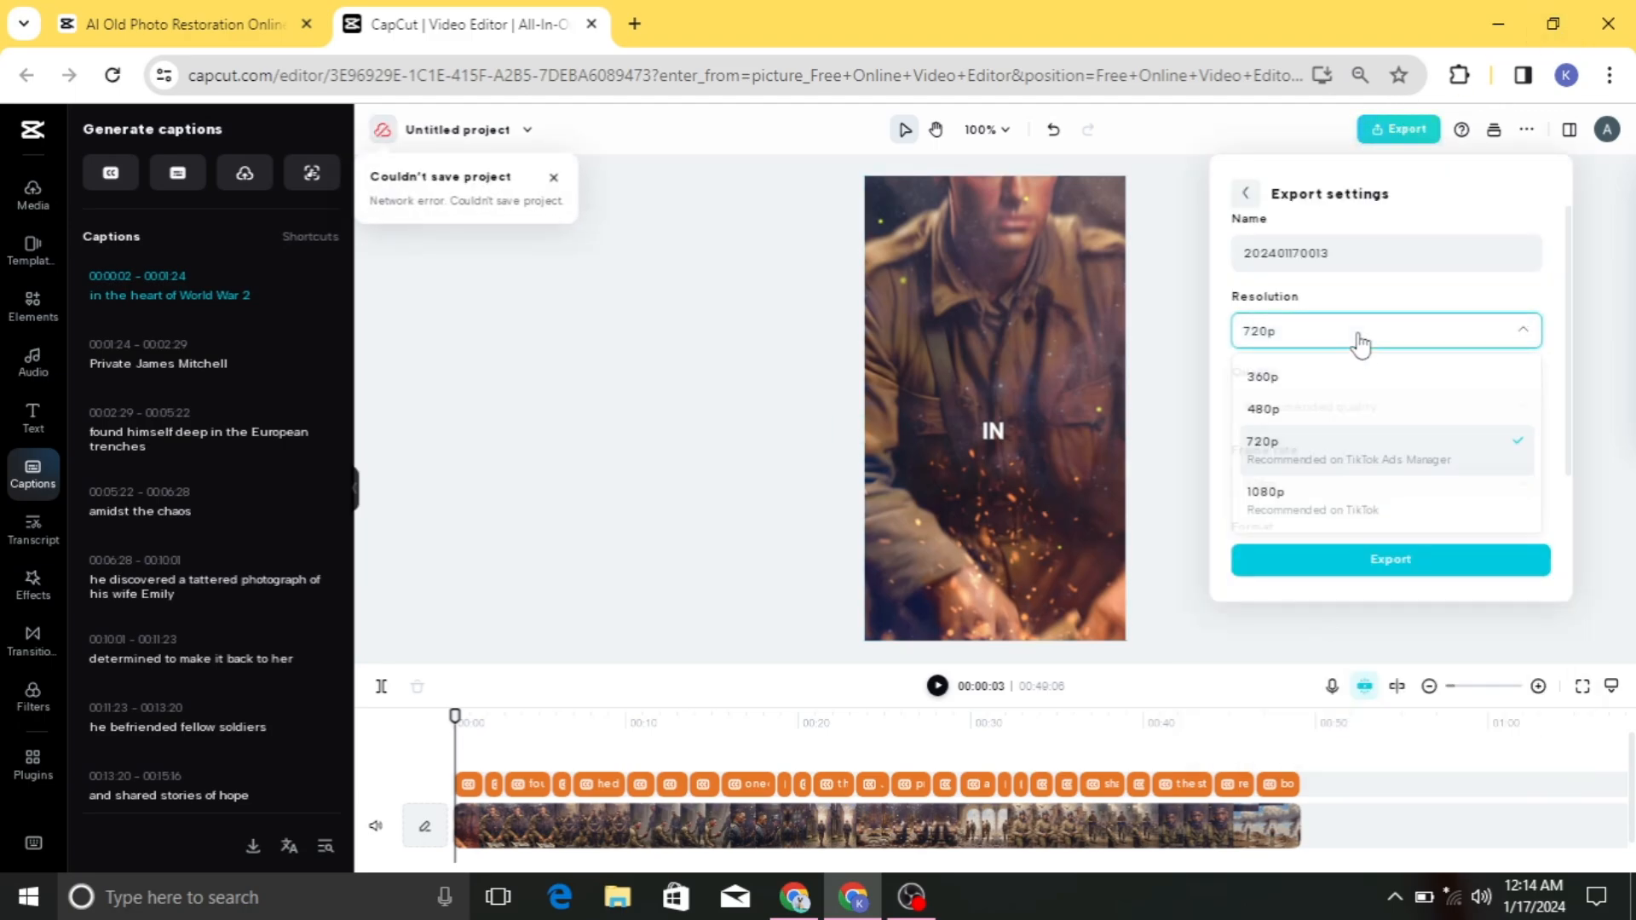
{"action": "left_click", "coordinate": [1343, 508]}
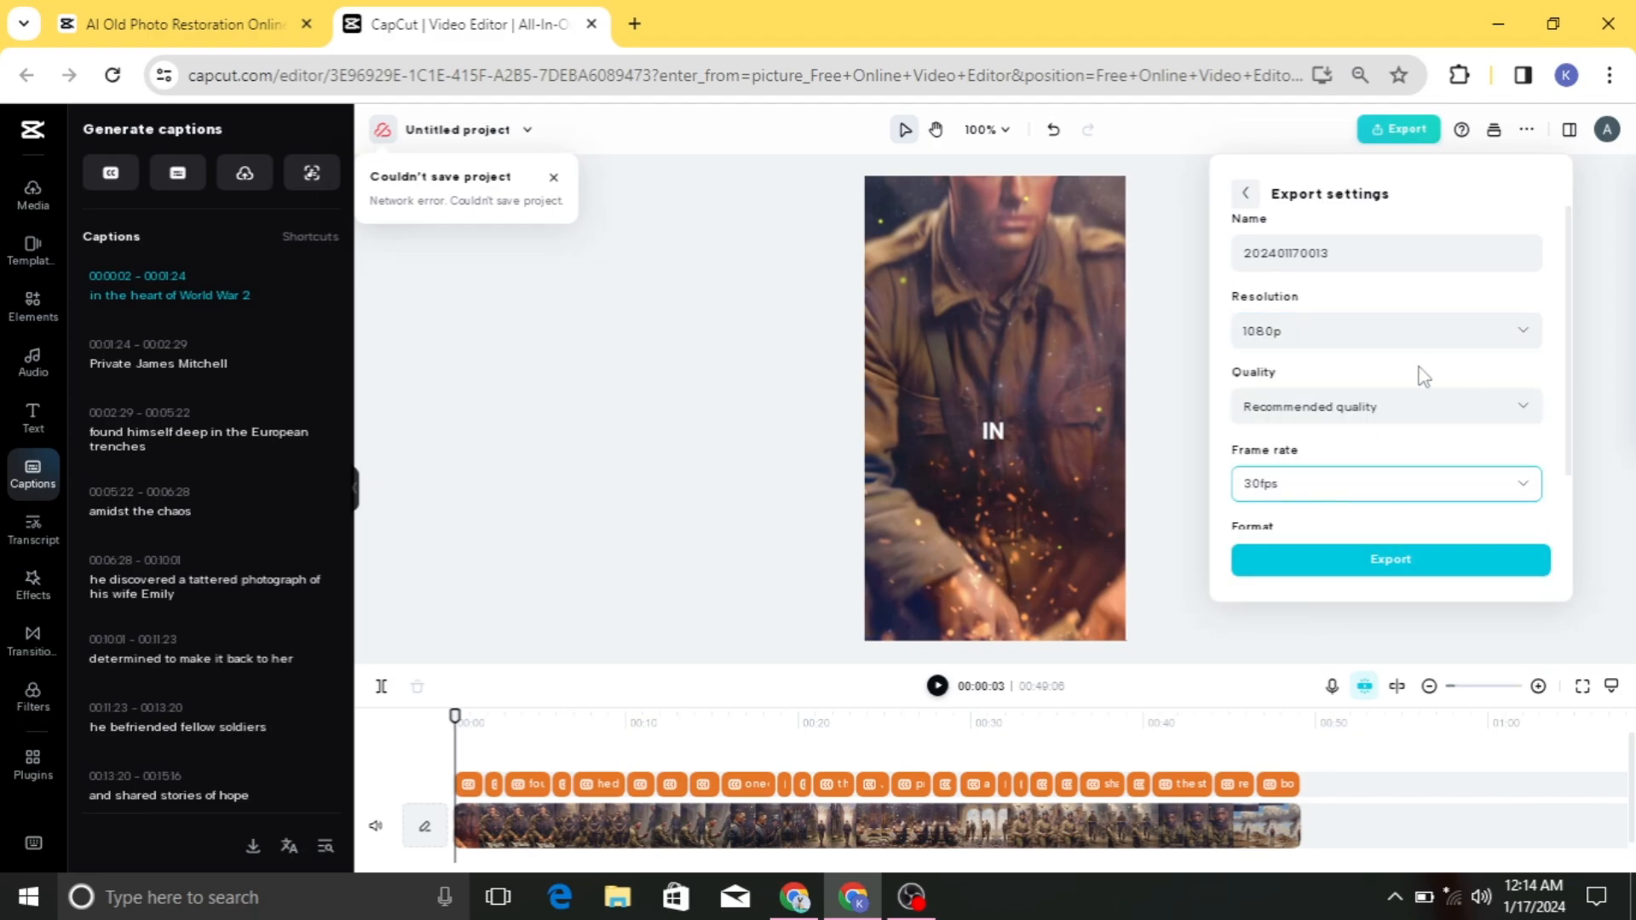